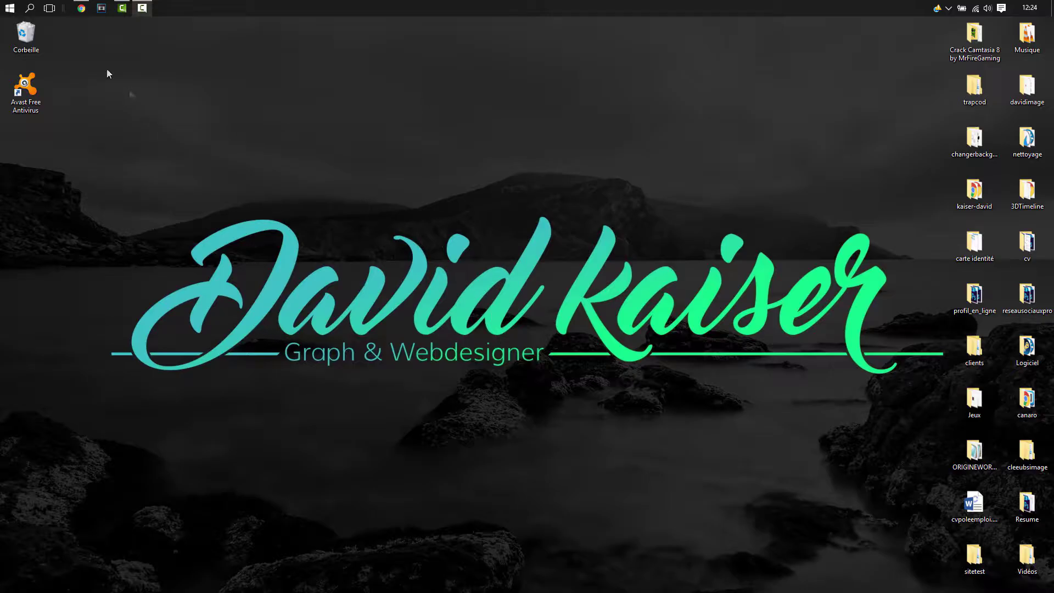
Bring up the Pexels tab in Chrome and scroll through the New Stock Photos grid.
{"action": "left_click", "coordinate": [82, 9]}
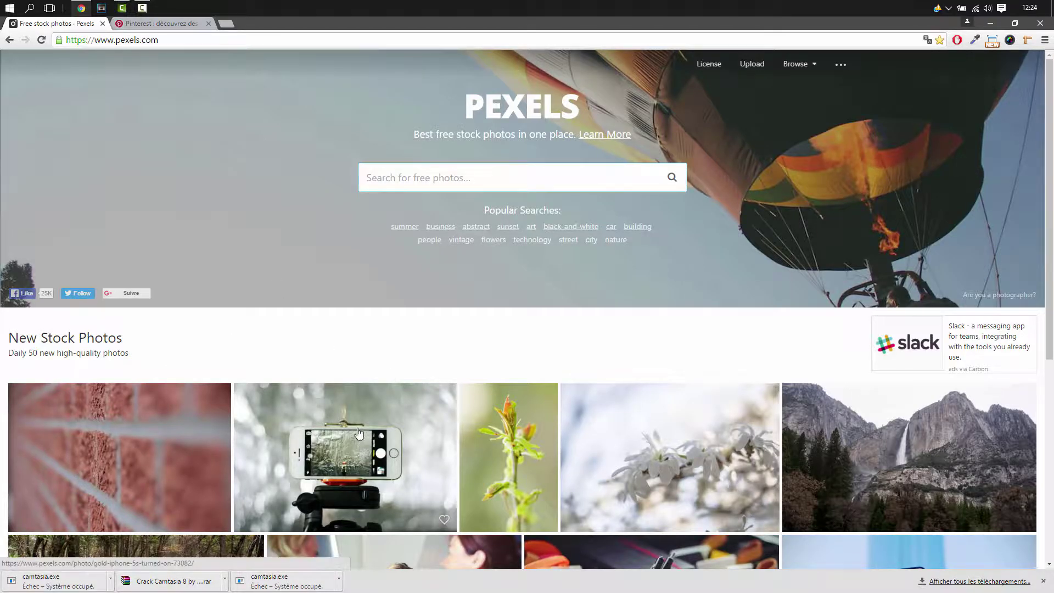
{"action": "scroll", "coordinate": [354, 419], "scroll_direction": "down", "scroll_amount": 6}
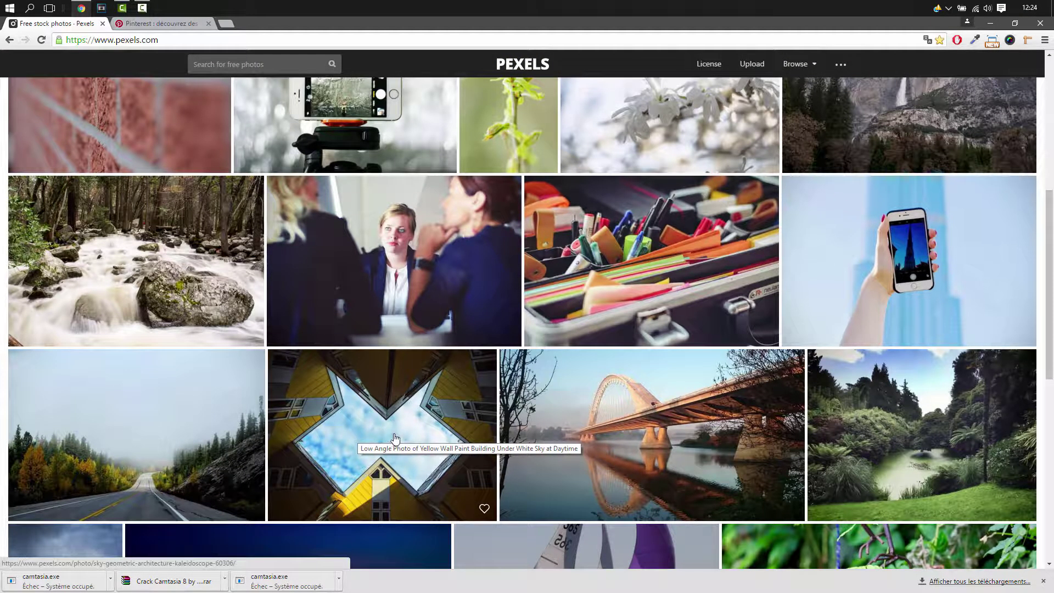
{"action": "scroll", "coordinate": [391, 437], "scroll_direction": "up", "scroll_amount": 3}
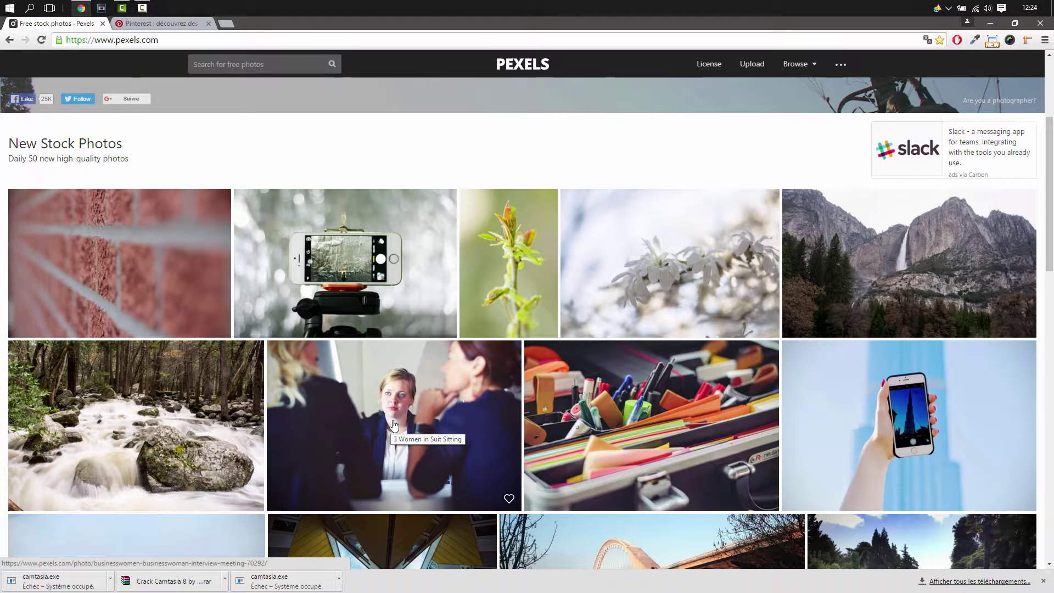
{"action": "scroll", "coordinate": [391, 425], "scroll_direction": "up", "scroll_amount": 3}
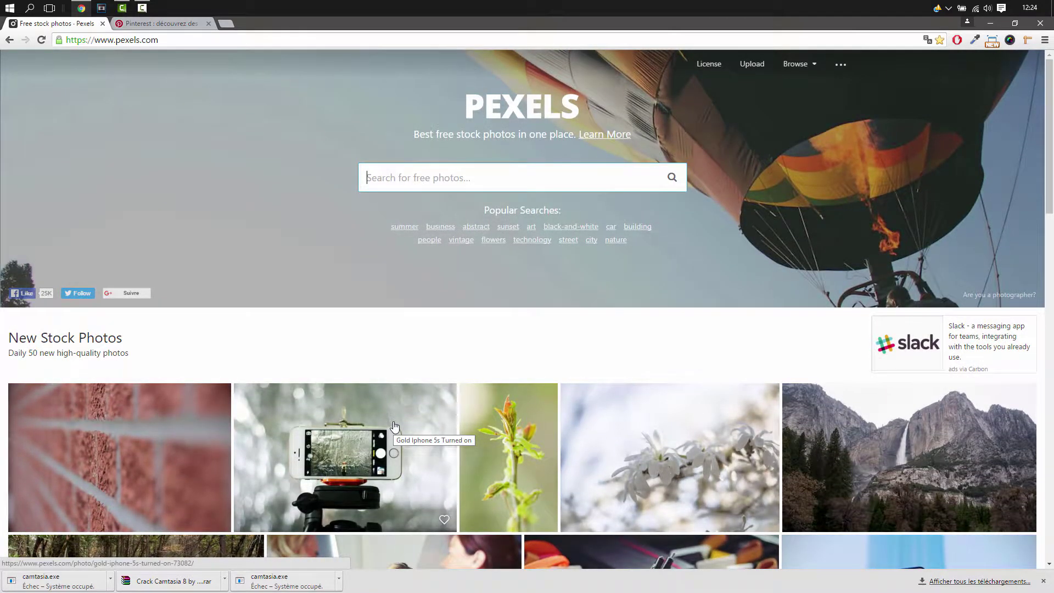
Click into the Pexels photo search field, browse the grid again, then go to the Pinterest tab.
{"action": "left_click", "coordinate": [411, 184]}
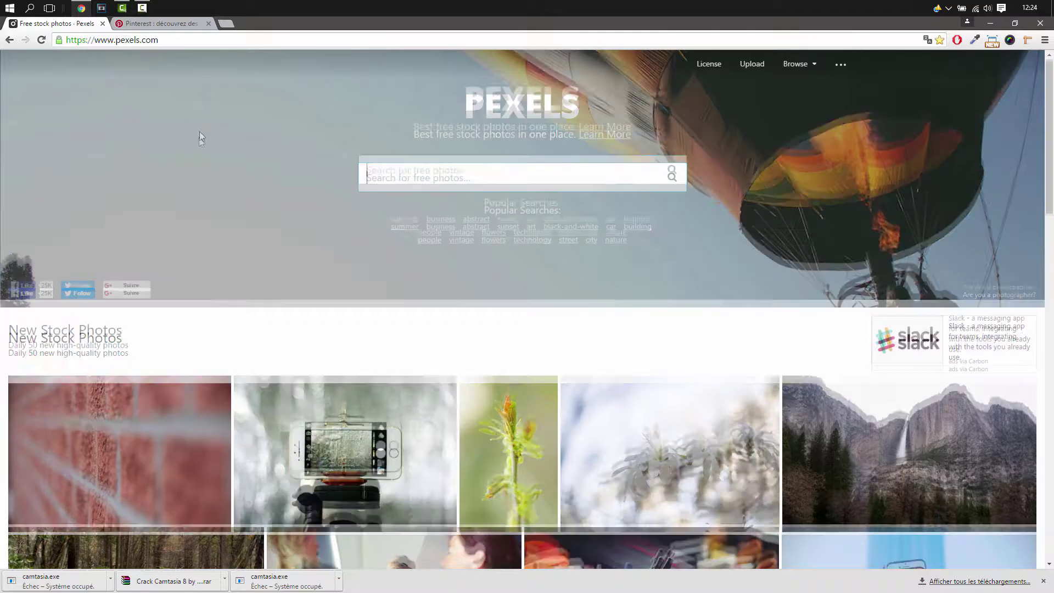
{"action": "scroll", "coordinate": [199, 136], "scroll_direction": "down", "scroll_amount": 6}
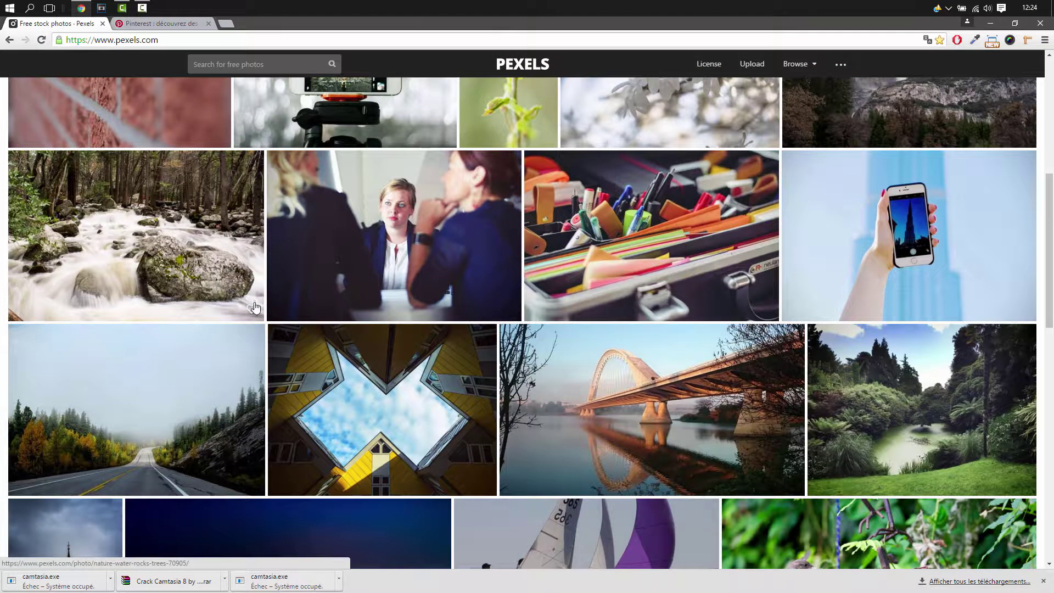
{"action": "scroll", "coordinate": [238, 301], "scroll_direction": "up", "scroll_amount": 4}
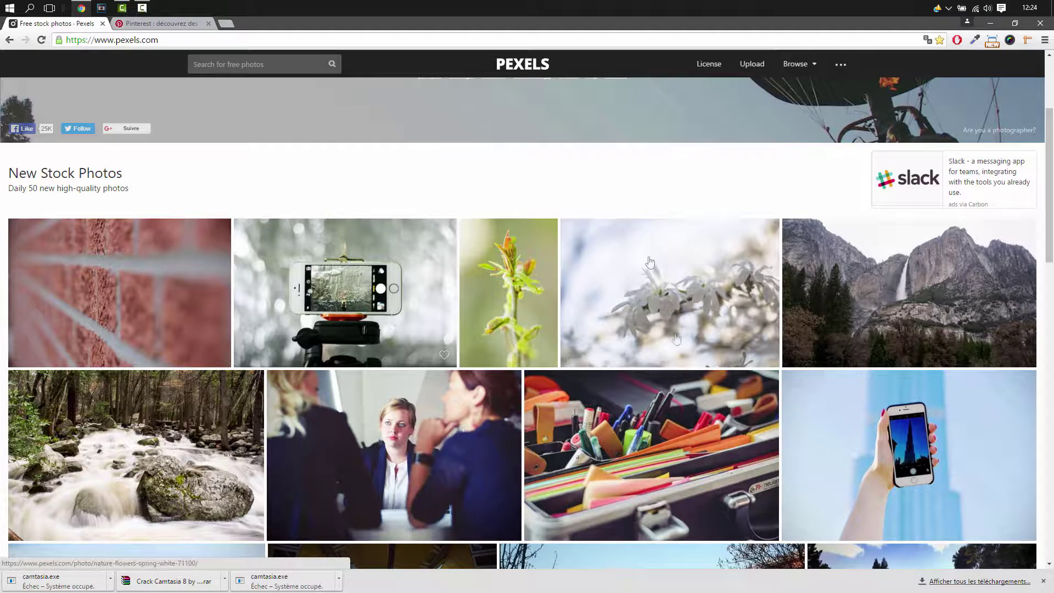
{"action": "left_click", "coordinate": [177, 25]}
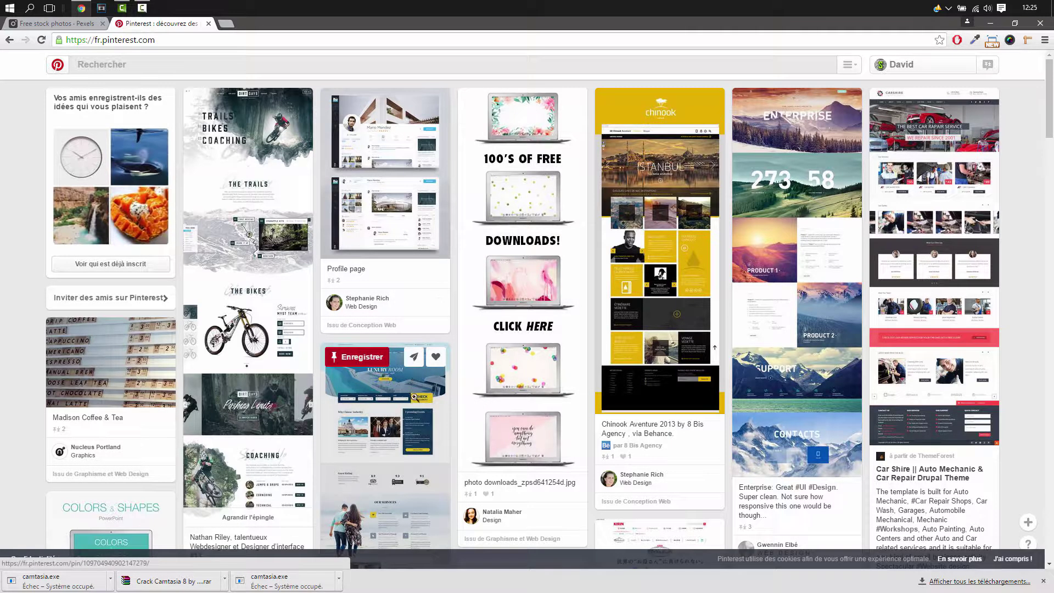
Scroll through the Pinterest home feed of web-design pins.
{"action": "scroll", "coordinate": [364, 322], "scroll_direction": "down", "scroll_amount": 4}
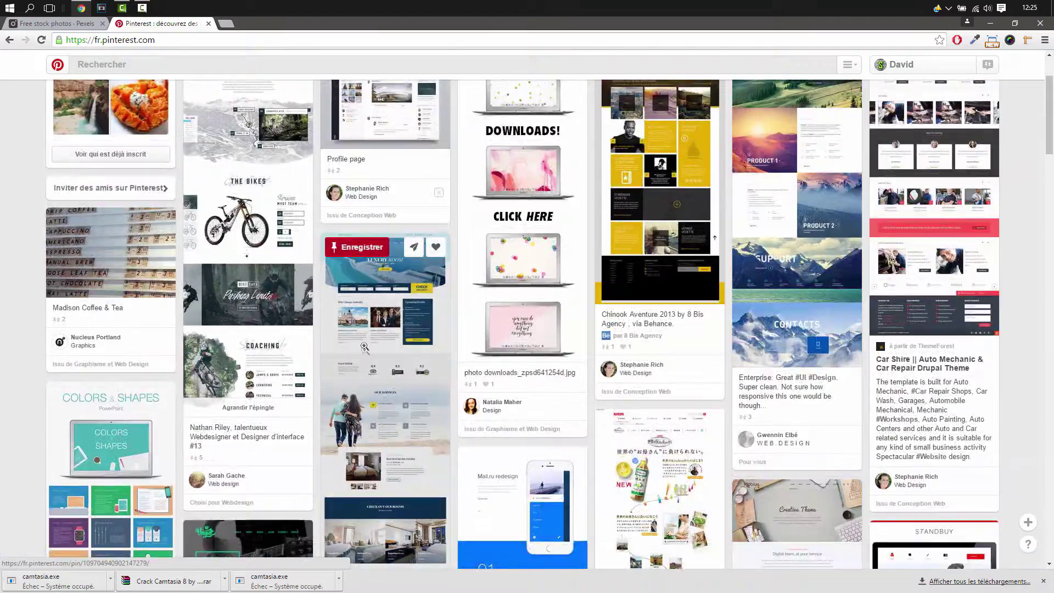
{"action": "scroll", "coordinate": [362, 330], "scroll_direction": "down", "scroll_amount": 5}
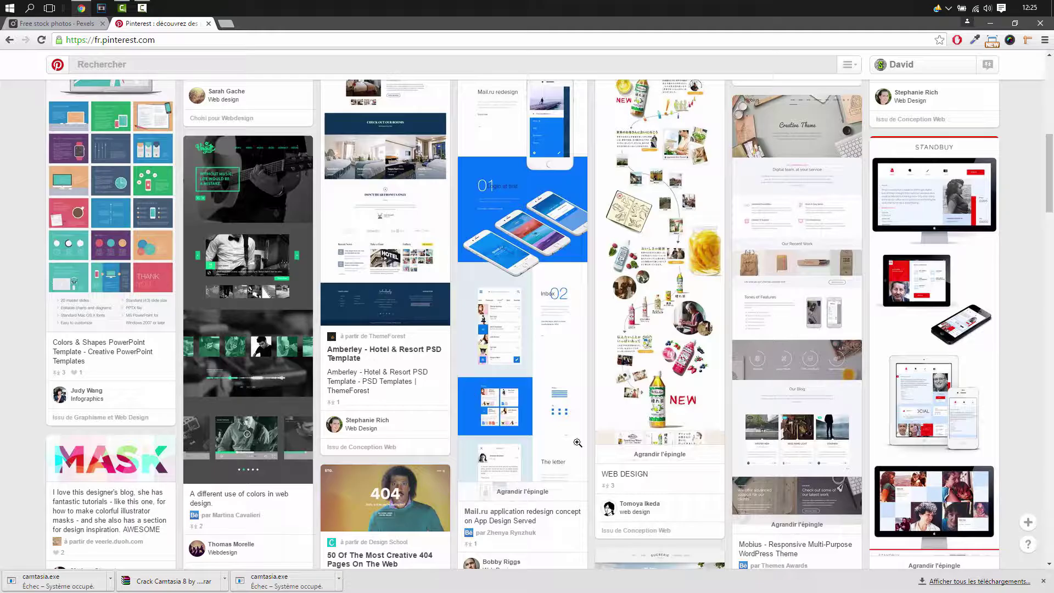
{"action": "scroll", "coordinate": [538, 456], "scroll_direction": "up", "scroll_amount": 1}
{"action": "scroll", "coordinate": [538, 456], "scroll_direction": "up", "scroll_amount": 7}
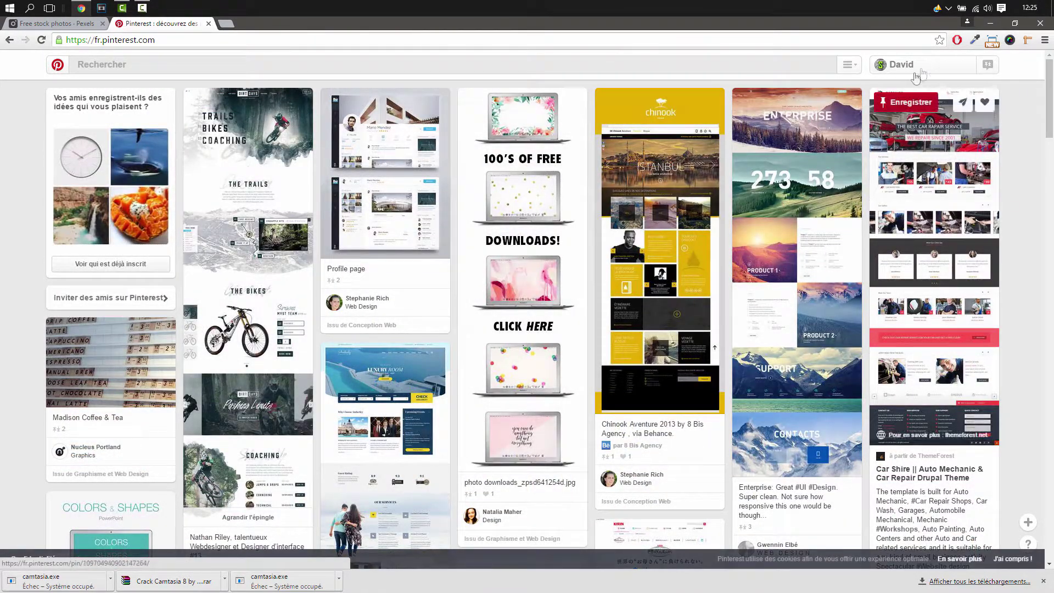
Go to your own profile's Webdesign board and browse its 113 pins.
{"action": "left_click", "coordinate": [913, 74]}
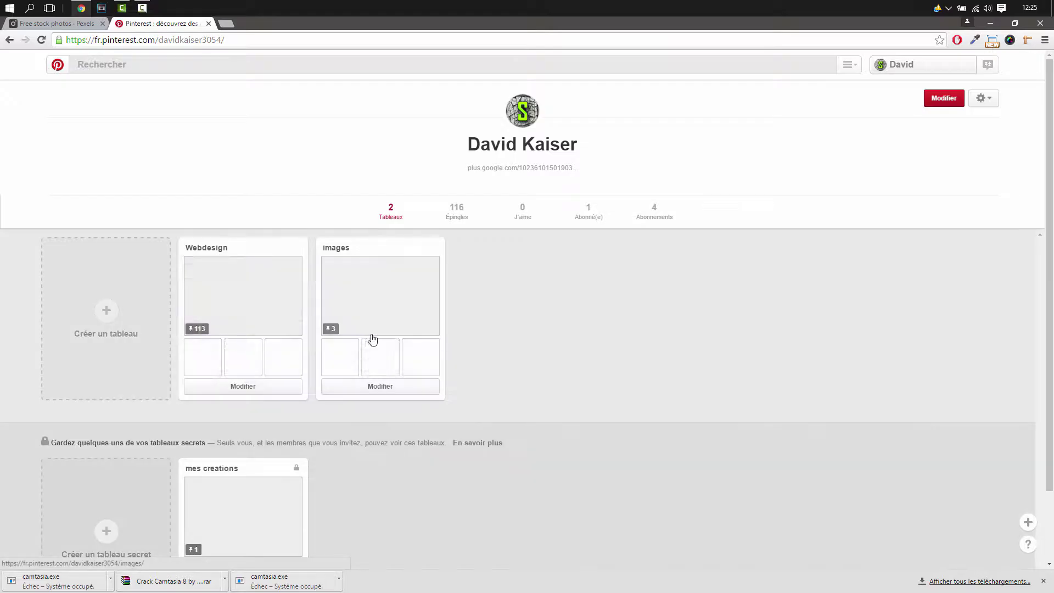
{"action": "left_click", "coordinate": [234, 290]}
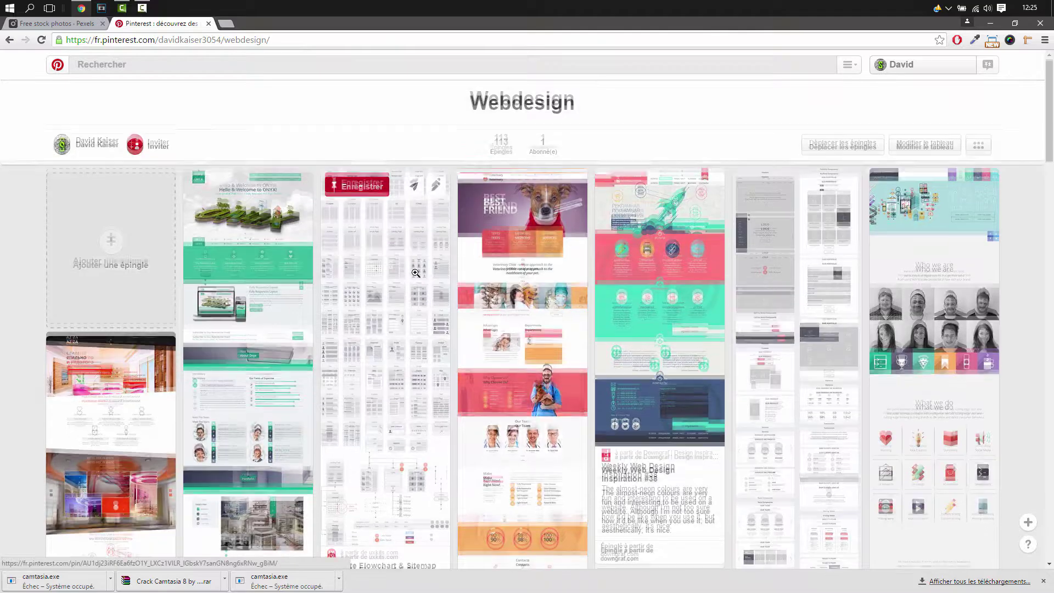
{"action": "scroll", "coordinate": [417, 264], "scroll_direction": "down", "scroll_amount": 3}
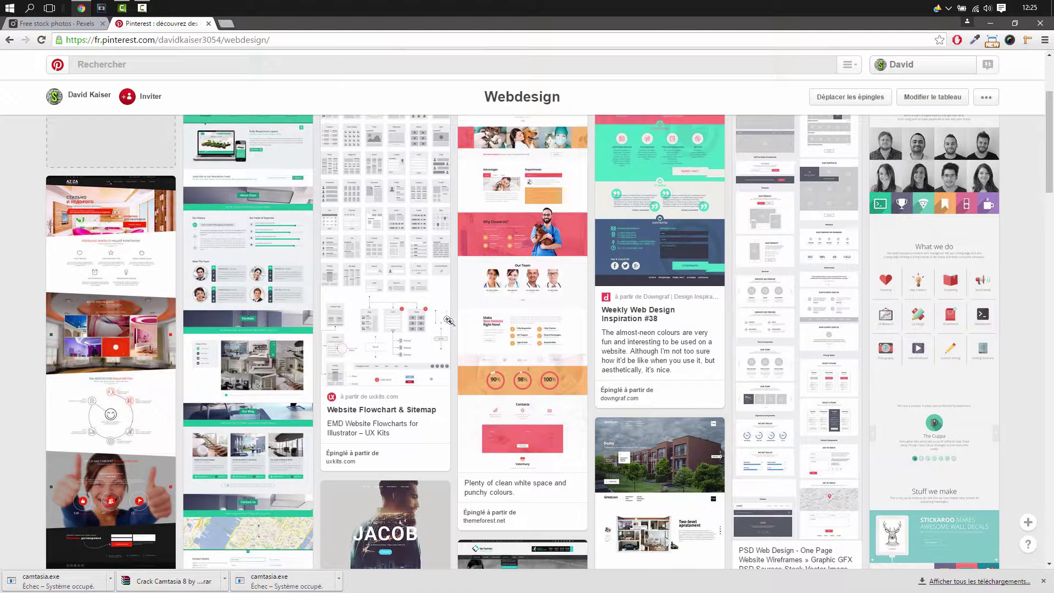
{"action": "scroll", "coordinate": [723, 345], "scroll_direction": "up", "scroll_amount": 2}
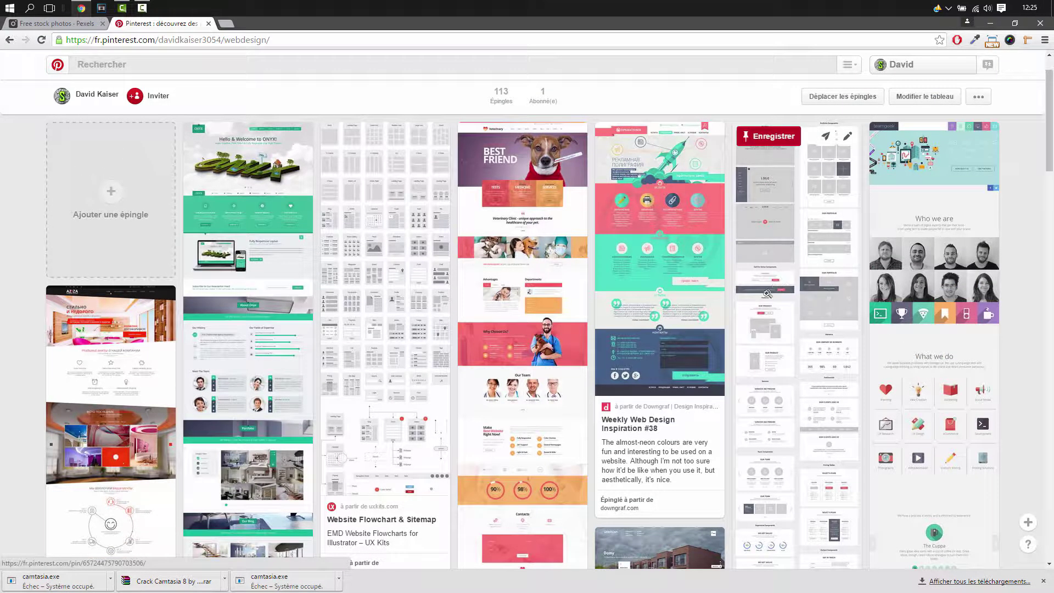
Open the website wireframes pin and choose to save its image.
{"action": "left_click", "coordinate": [753, 297]}
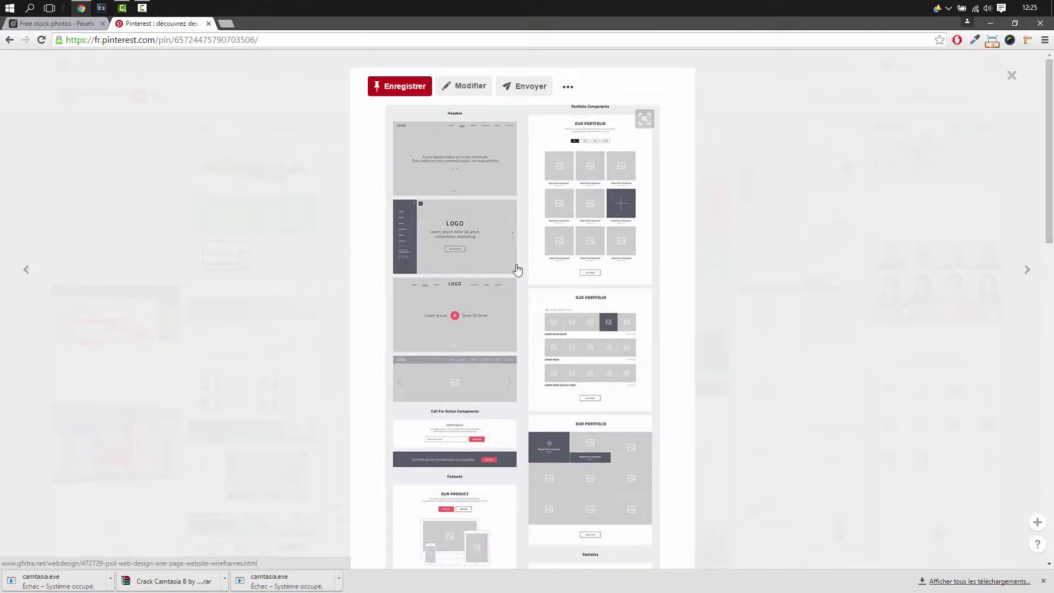
{"action": "right_click", "coordinate": [517, 269]}
{"action": "left_click", "coordinate": [555, 369]}
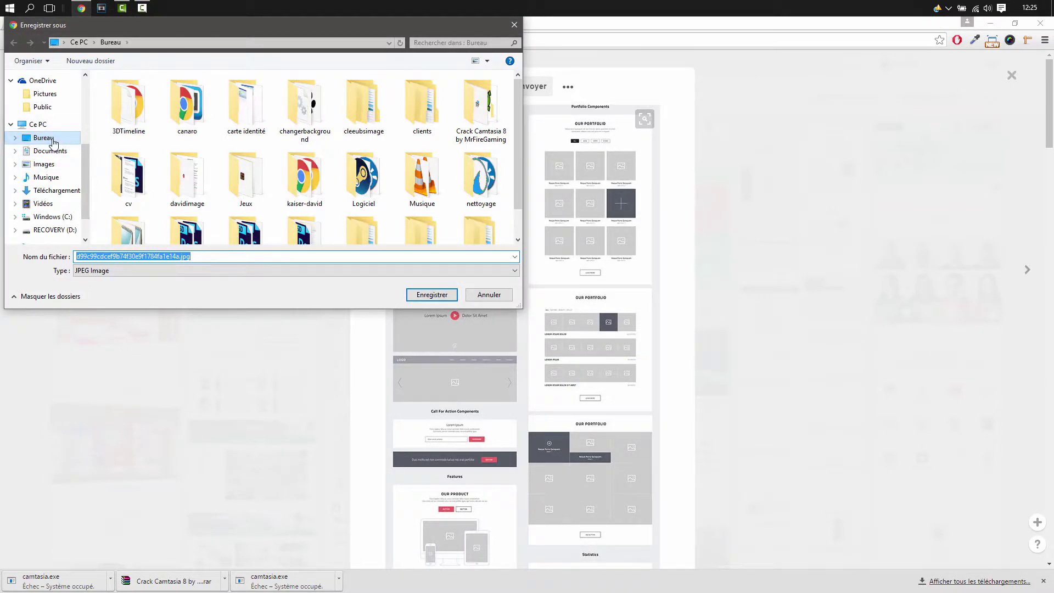
Try creating a sitetest folder on the Desktop, declining the merge and deleting the leftover folder.
{"action": "left_click", "coordinate": [61, 137]}
{"action": "left_click", "coordinate": [93, 61]}
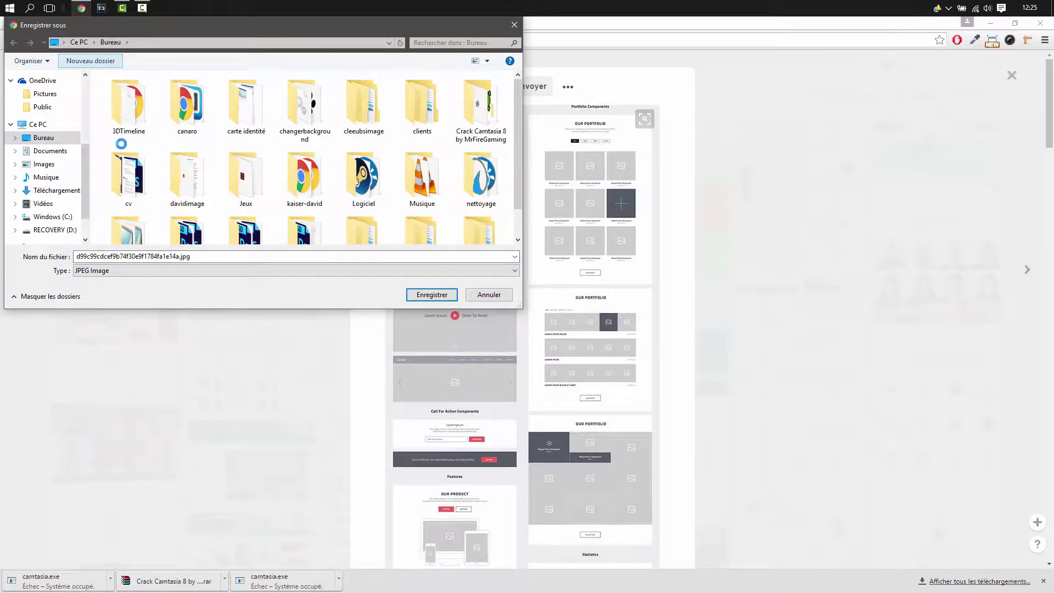
{"action": "type", "text": "sitetest"}
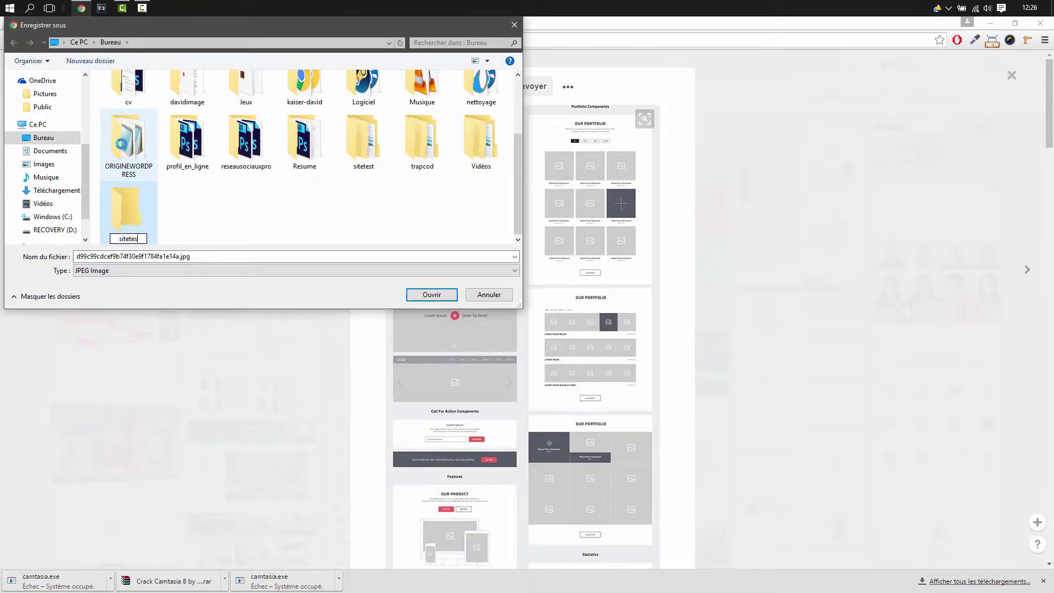
{"action": "left_click", "coordinate": [136, 204]}
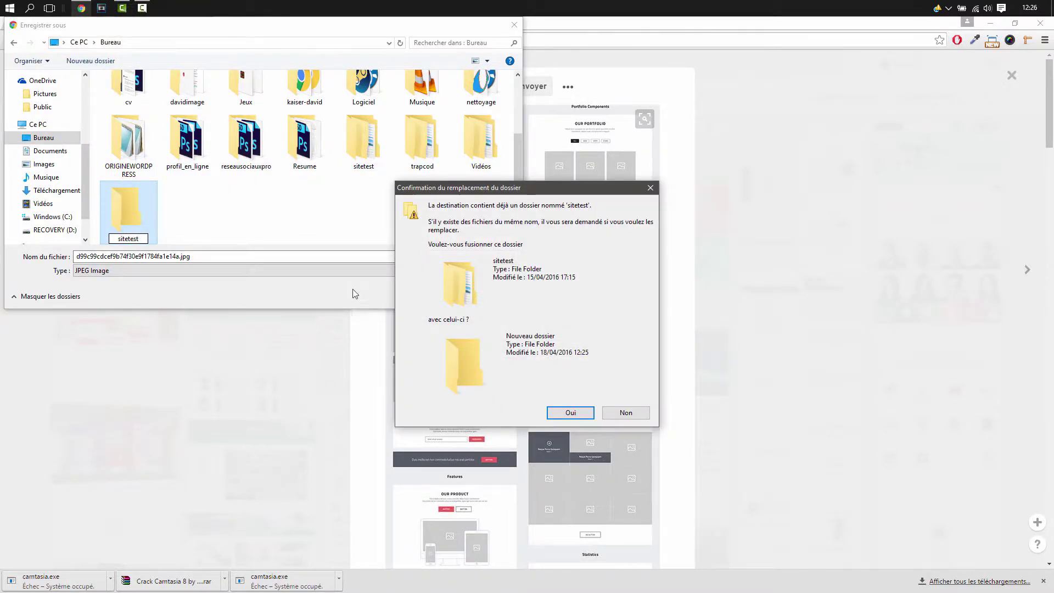
{"action": "left_click", "coordinate": [617, 418]}
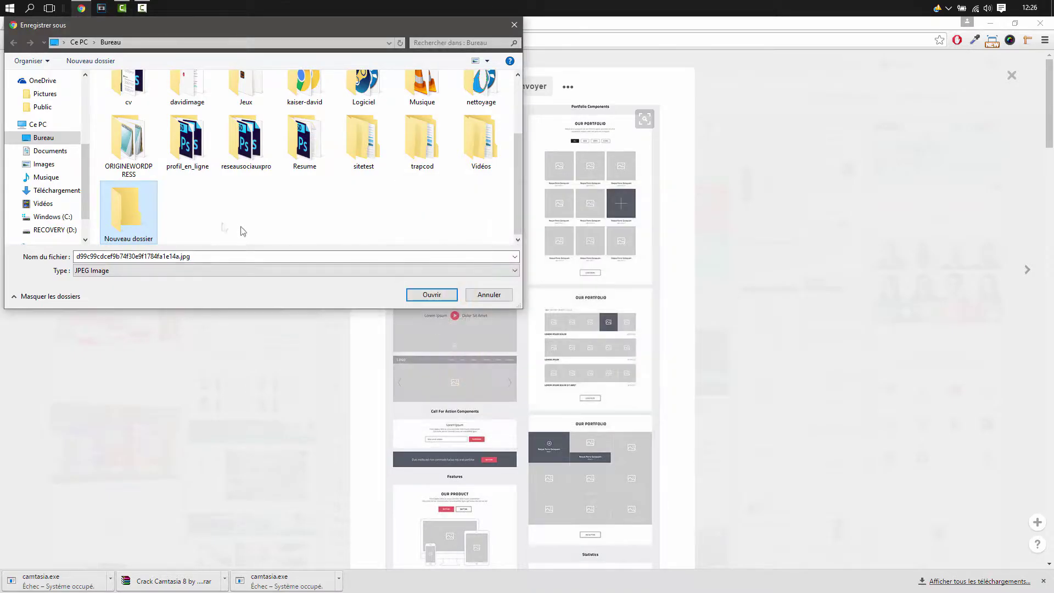
{"action": "key", "text": "Delete"}
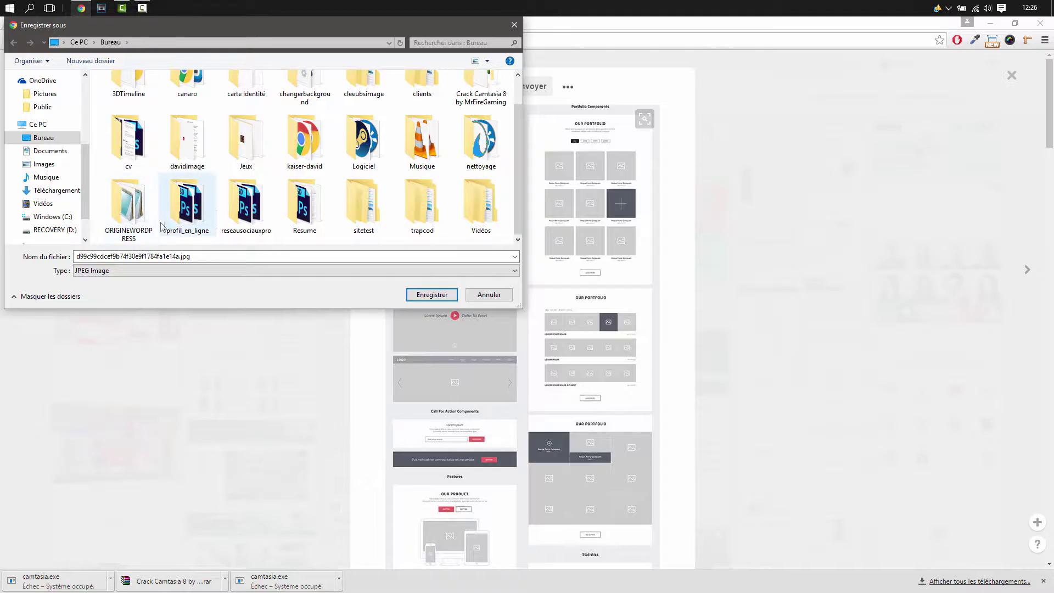
Browse into Desktop > sitetest > images, then cancel without saving the image.
{"action": "double_click", "coordinate": [367, 208]}
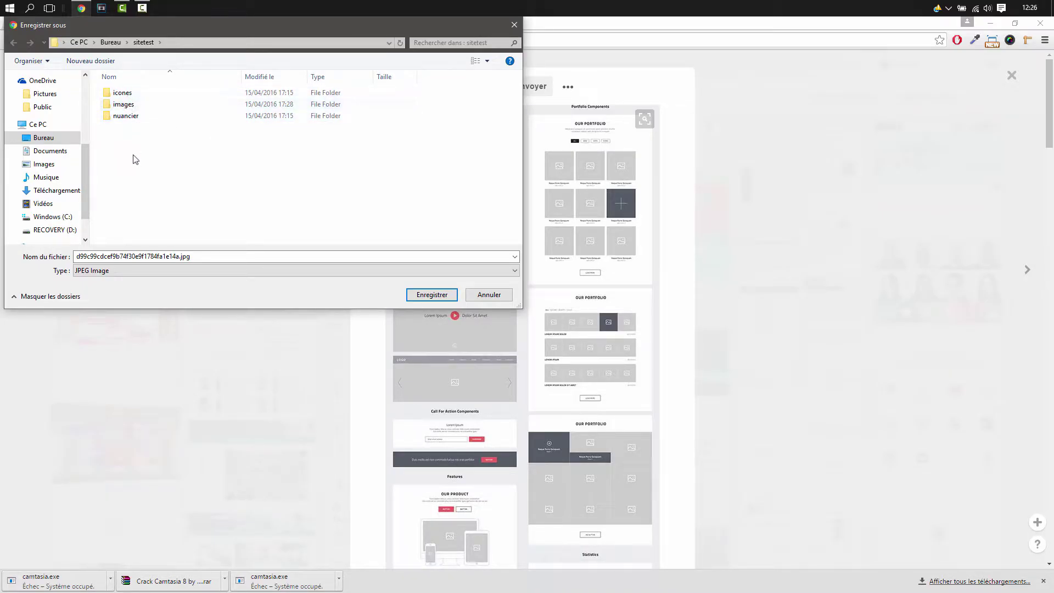
{"action": "double_click", "coordinate": [132, 106]}
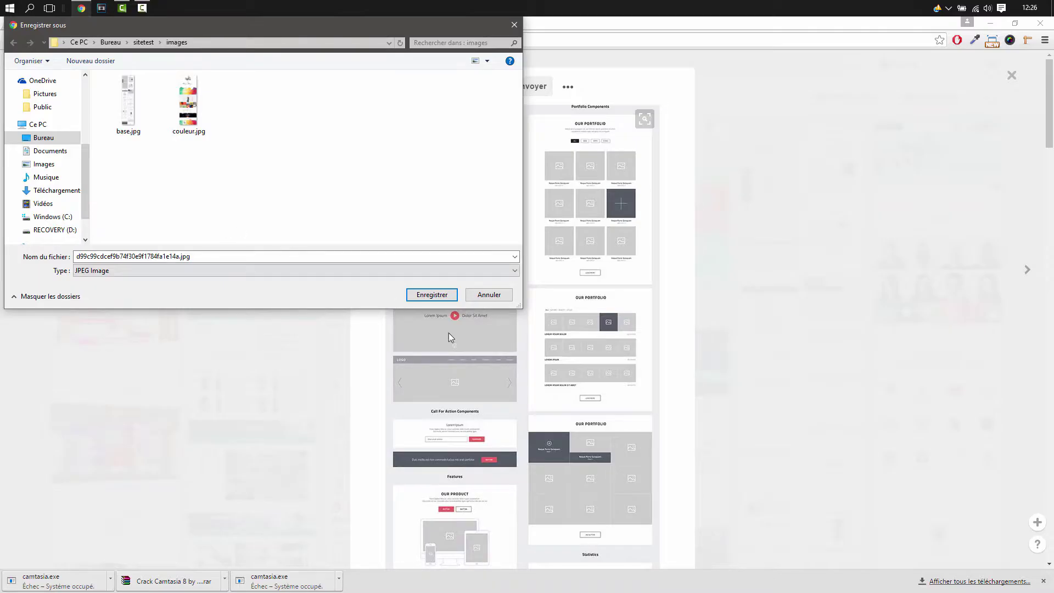
{"action": "left_click_drag", "start_coordinate": [432, 32], "coordinate": [449, 407]}
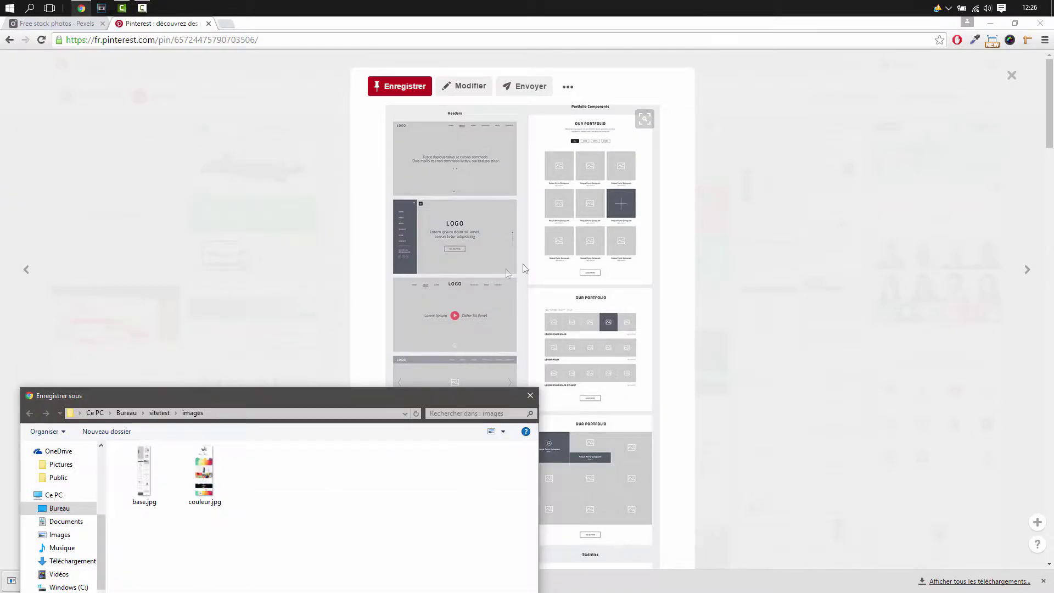
{"action": "left_click_drag", "start_coordinate": [450, 400], "coordinate": [614, 194]}
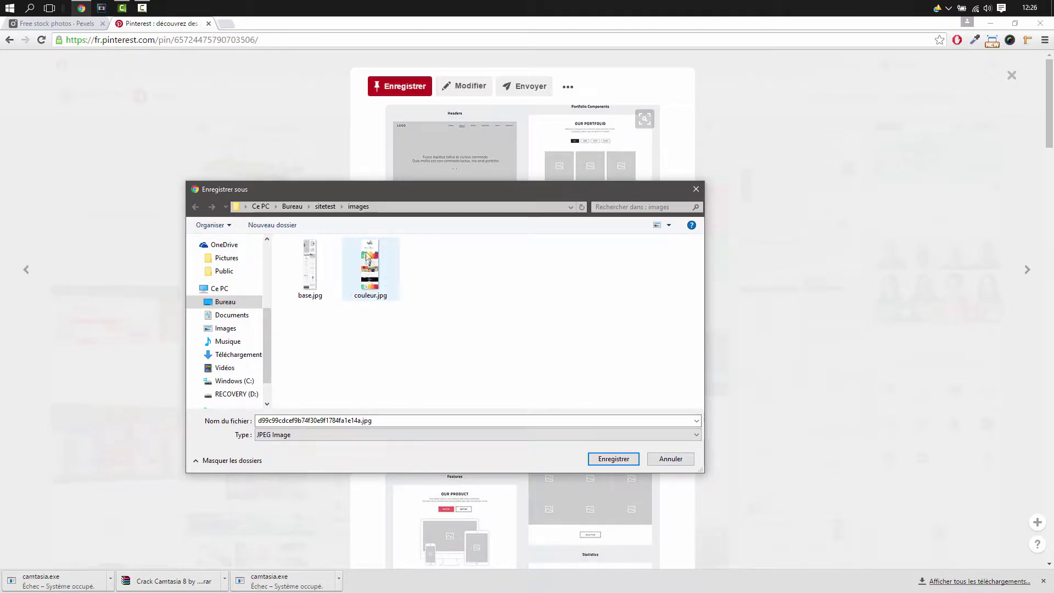
{"action": "left_click", "coordinate": [673, 459]}
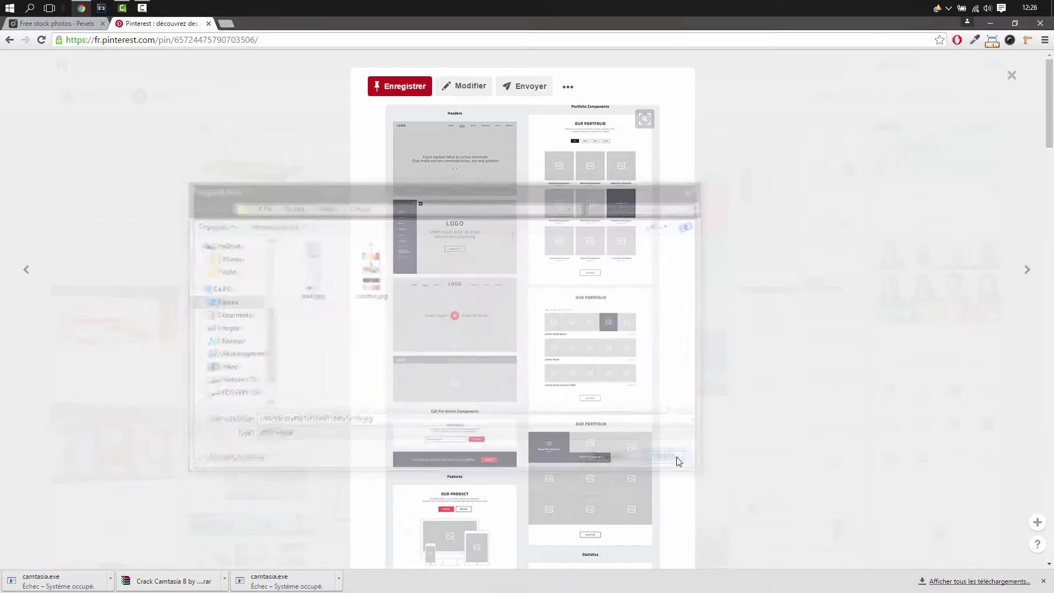
Google 'adobekuler' in a new tab and open the Adobe Kuler colour wheel result.
{"action": "left_click", "coordinate": [226, 23]}
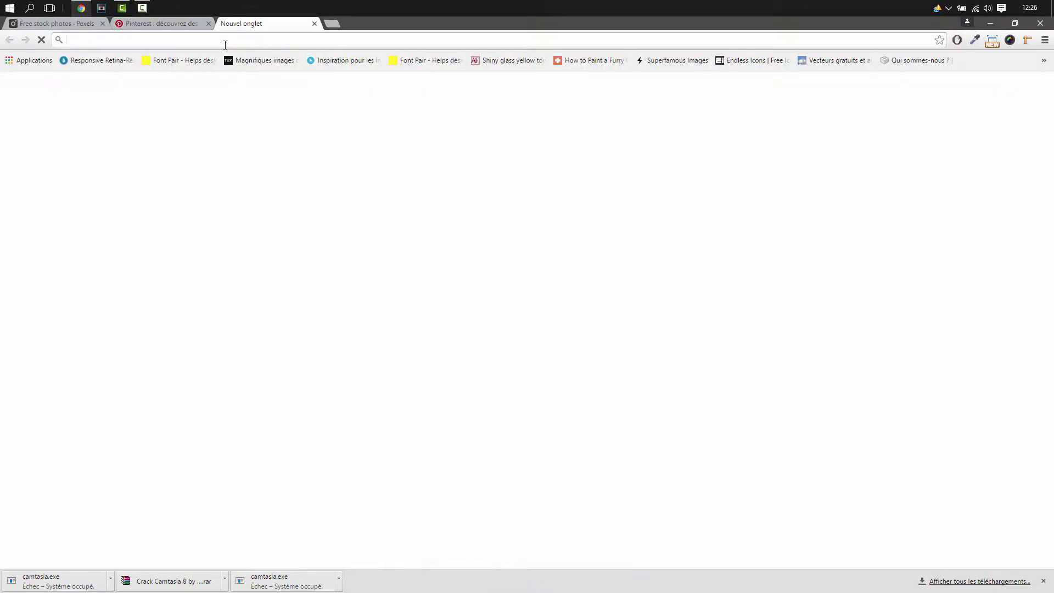
{"action": "type", "text": "adobek"}
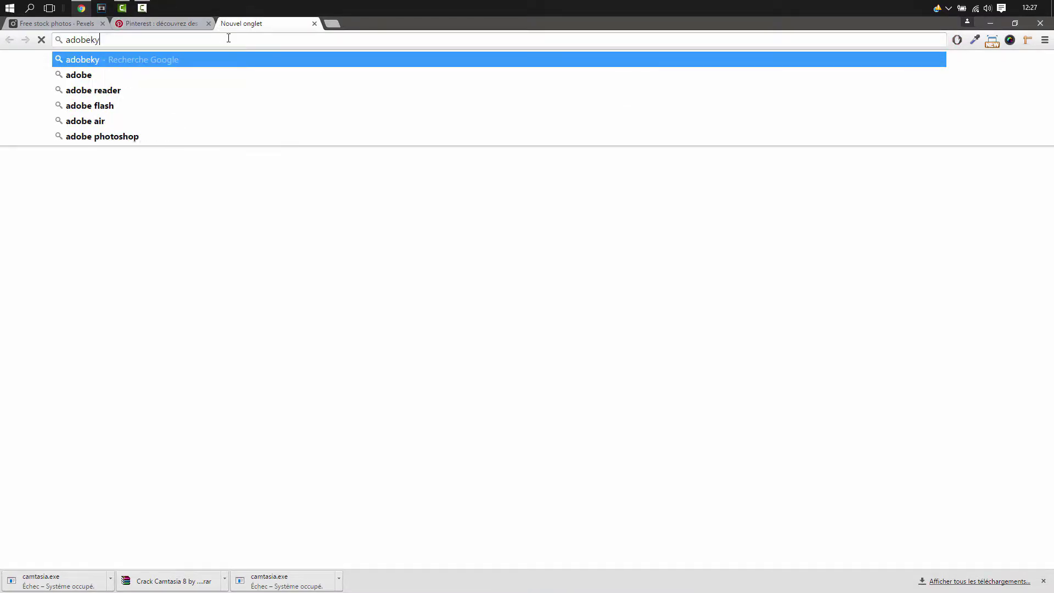
{"action": "key", "text": "Return"}
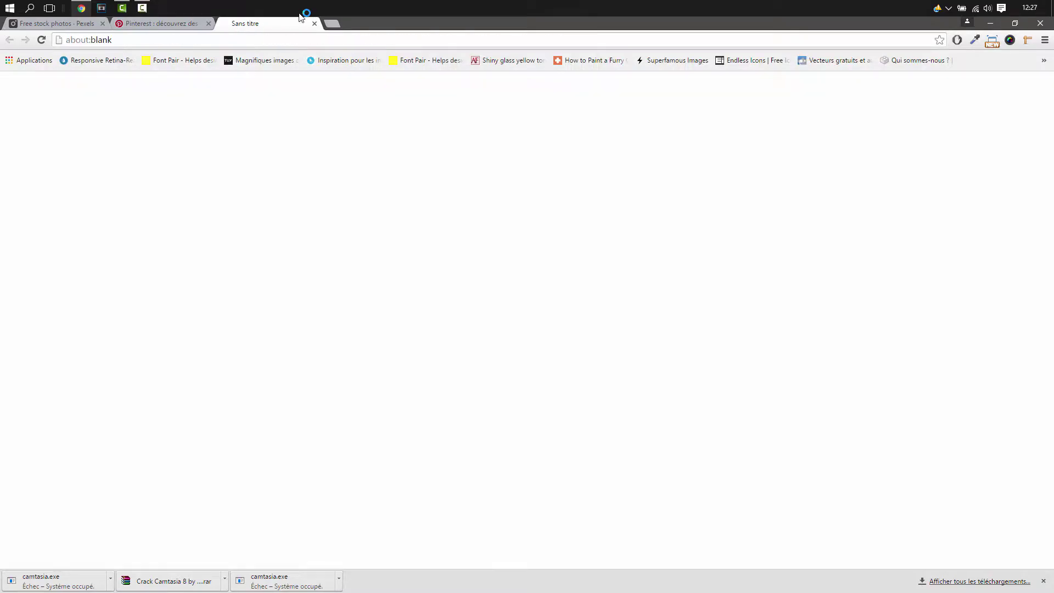
{"action": "left_click", "coordinate": [127, 40]}
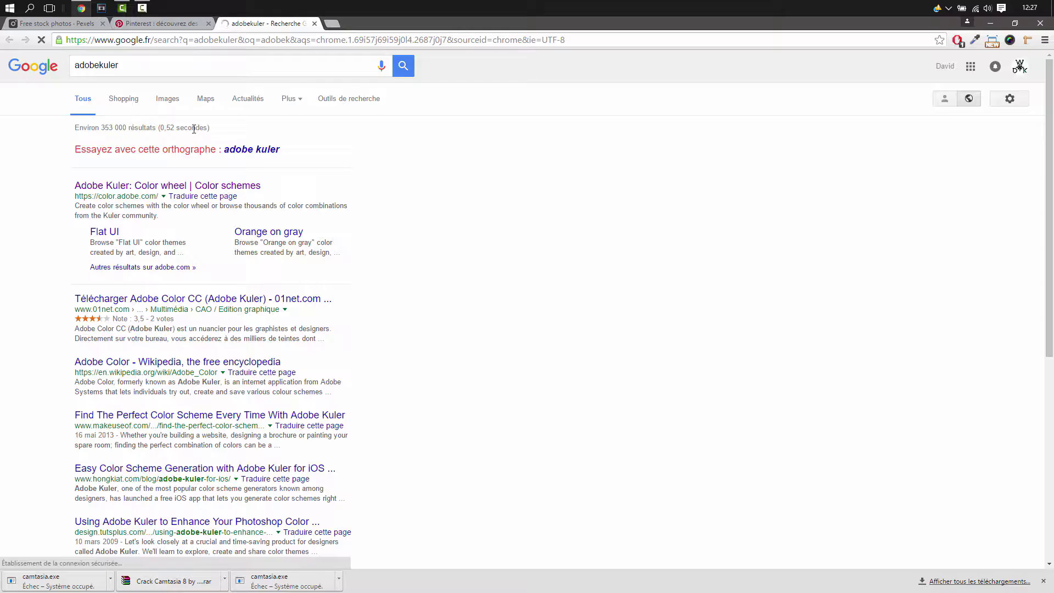
{"action": "left_click", "coordinate": [184, 183]}
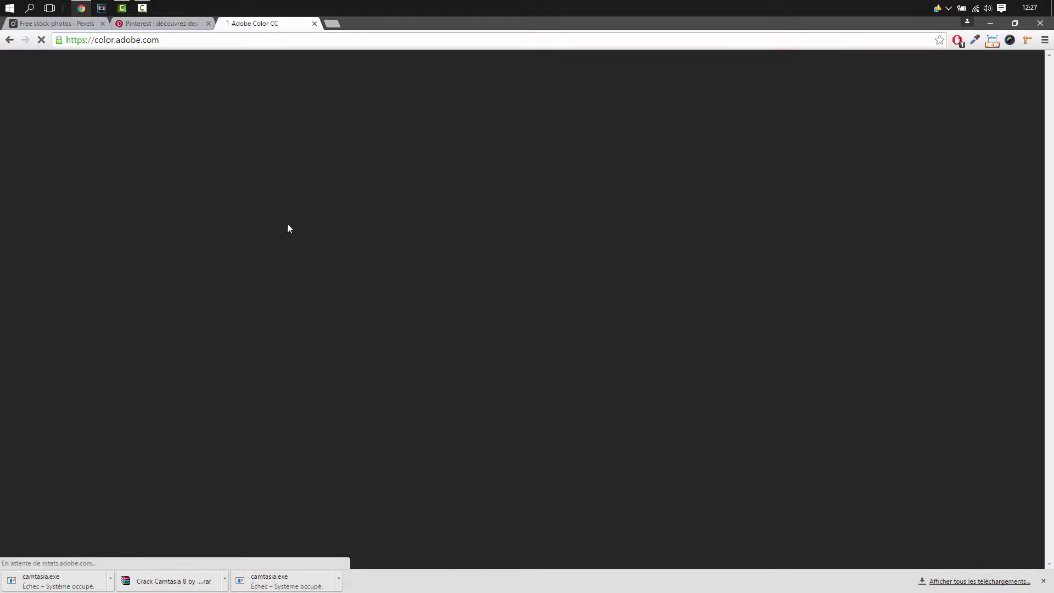
Upload couleur.jpg to Adobe Color's create-from-image tool to extract its colour theme.
{"action": "left_click", "coordinate": [1043, 581]}
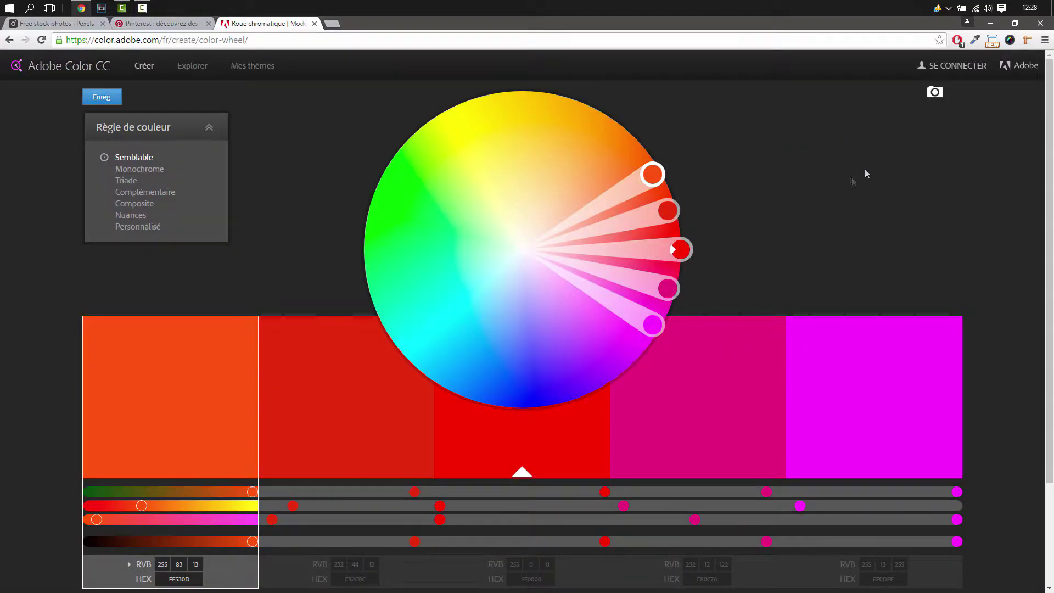
{"action": "left_click", "coordinate": [935, 94]}
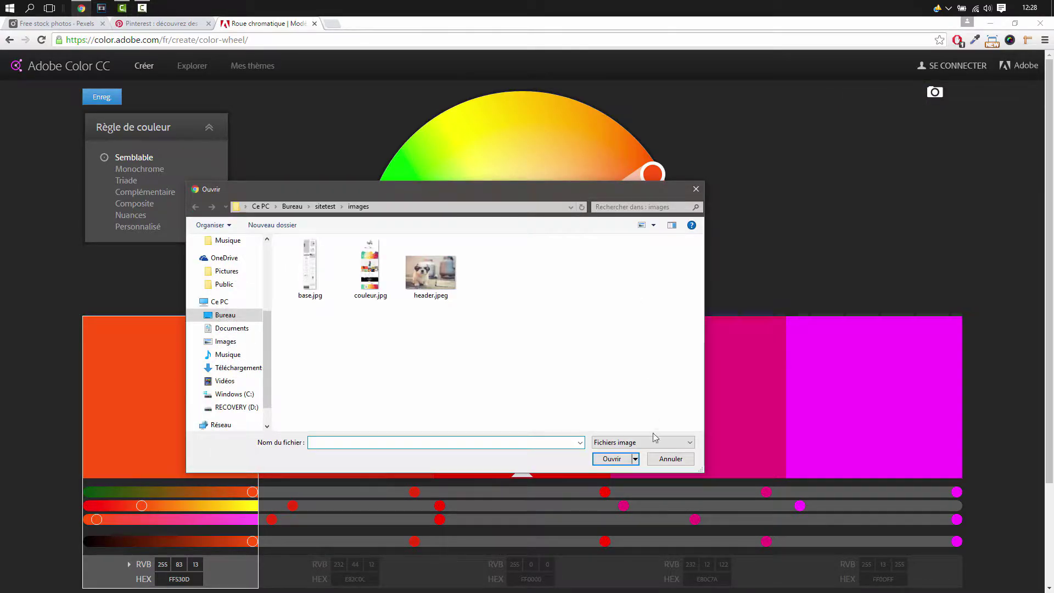
{"action": "left_click", "coordinate": [379, 280]}
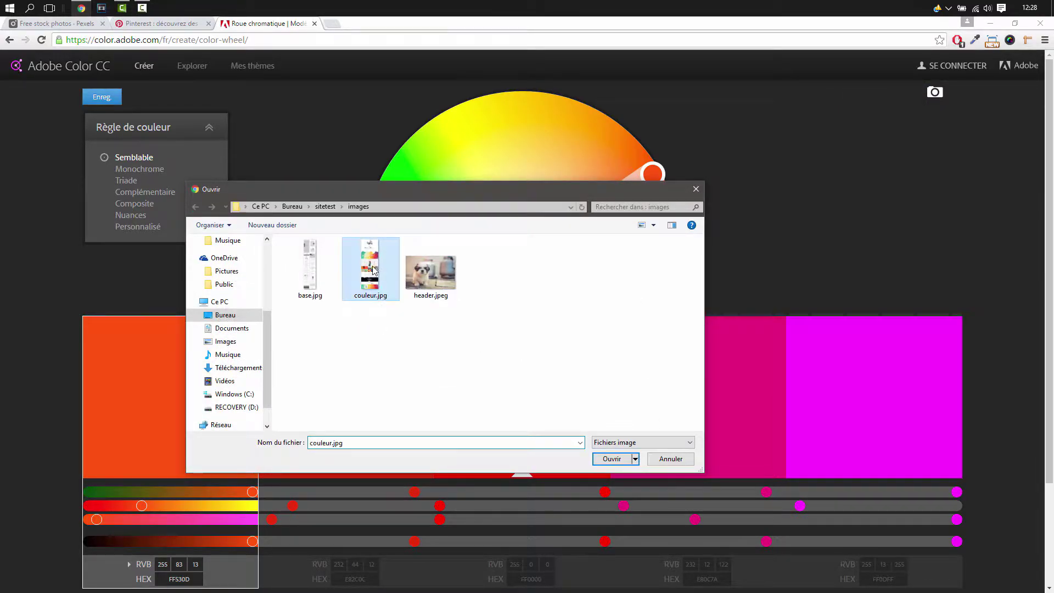
{"action": "left_click", "coordinate": [612, 460]}
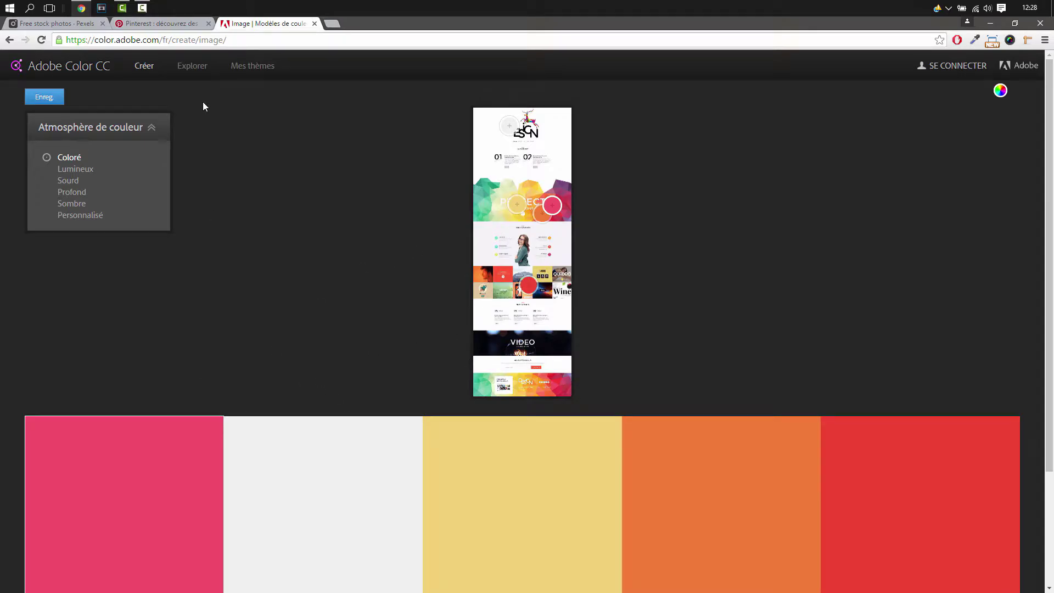
{"action": "mouse_move", "coordinate": [351, 571]}
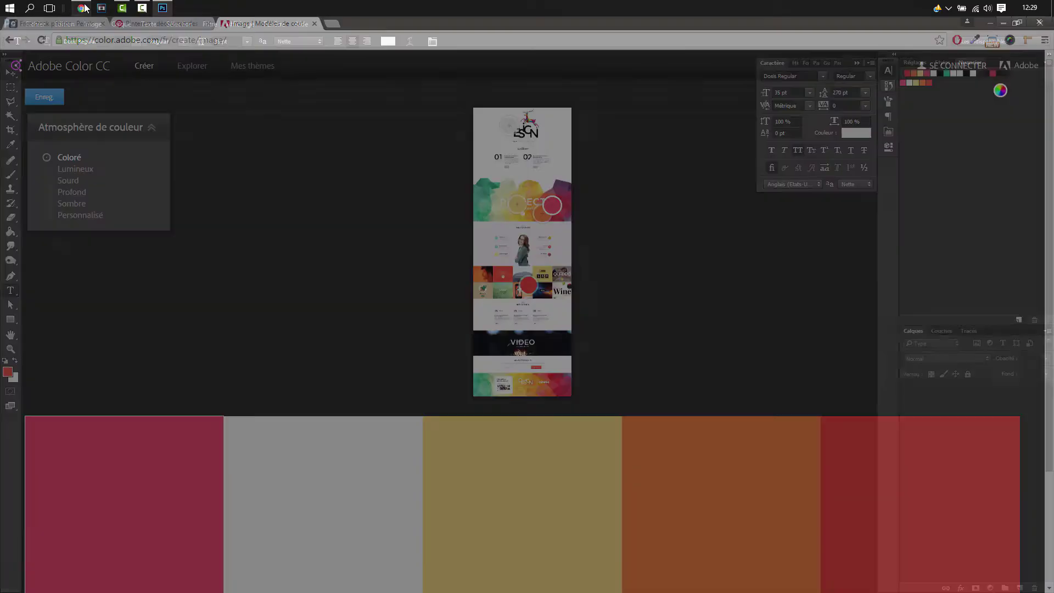
{"action": "left_click", "coordinate": [82, 8]}
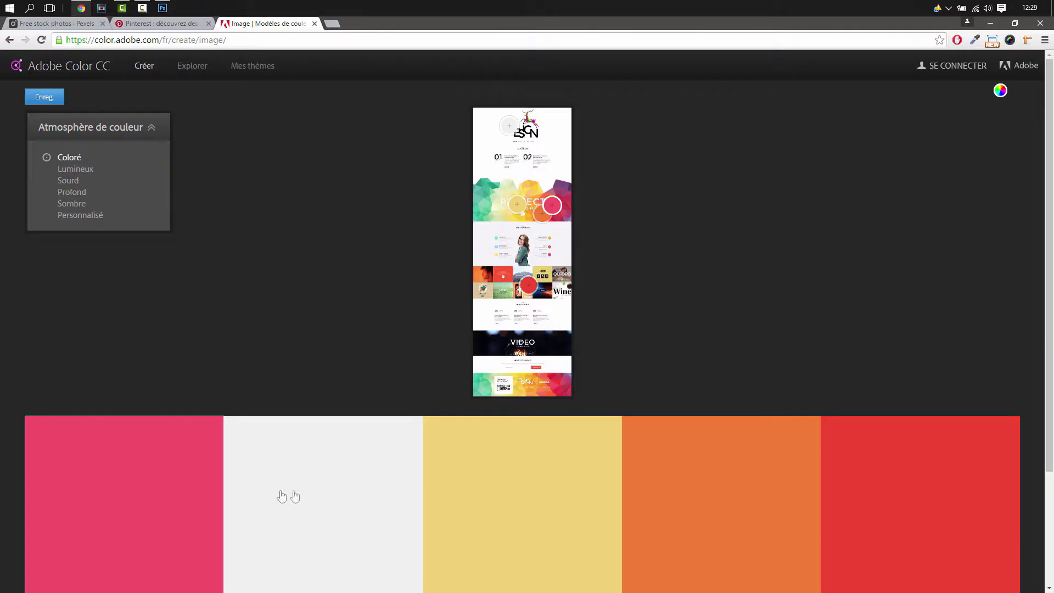
{"action": "scroll", "coordinate": [696, 474], "scroll_direction": "down", "scroll_amount": 3}
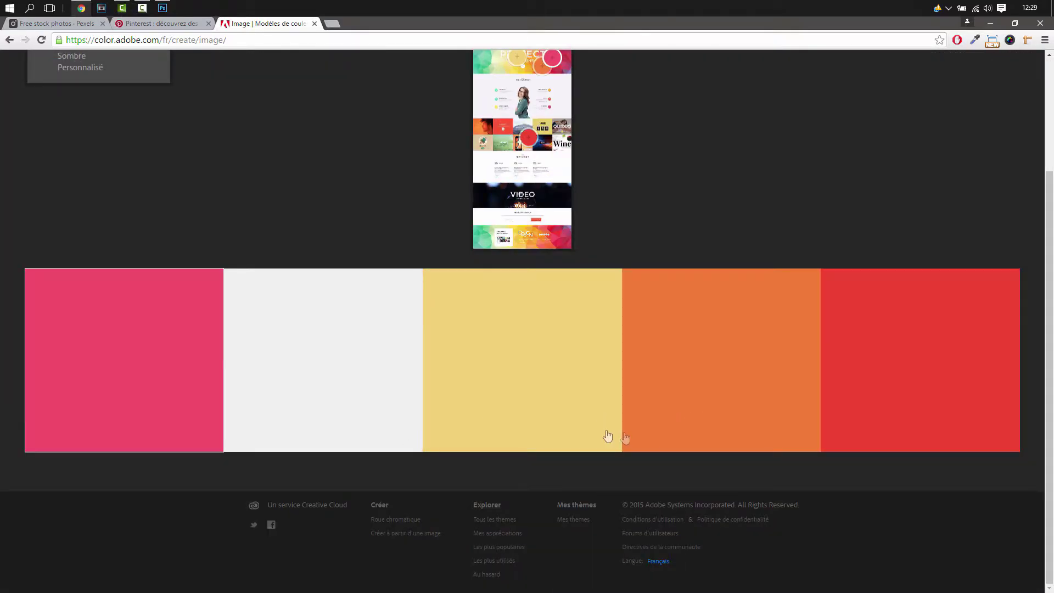
{"action": "scroll", "coordinate": [600, 437], "scroll_direction": "up", "scroll_amount": 1}
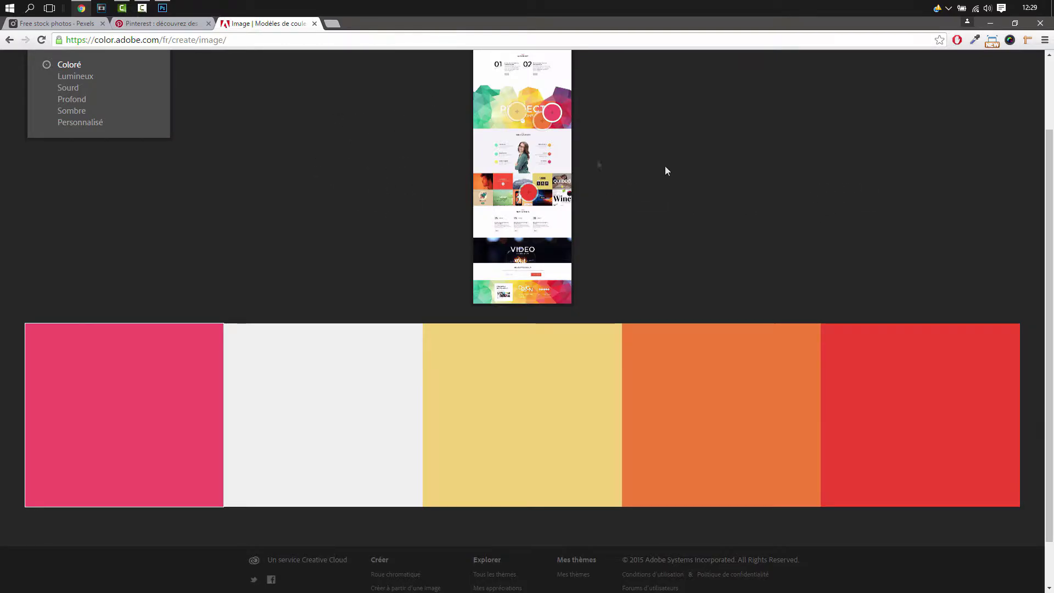
{"action": "left_click", "coordinate": [975, 42]}
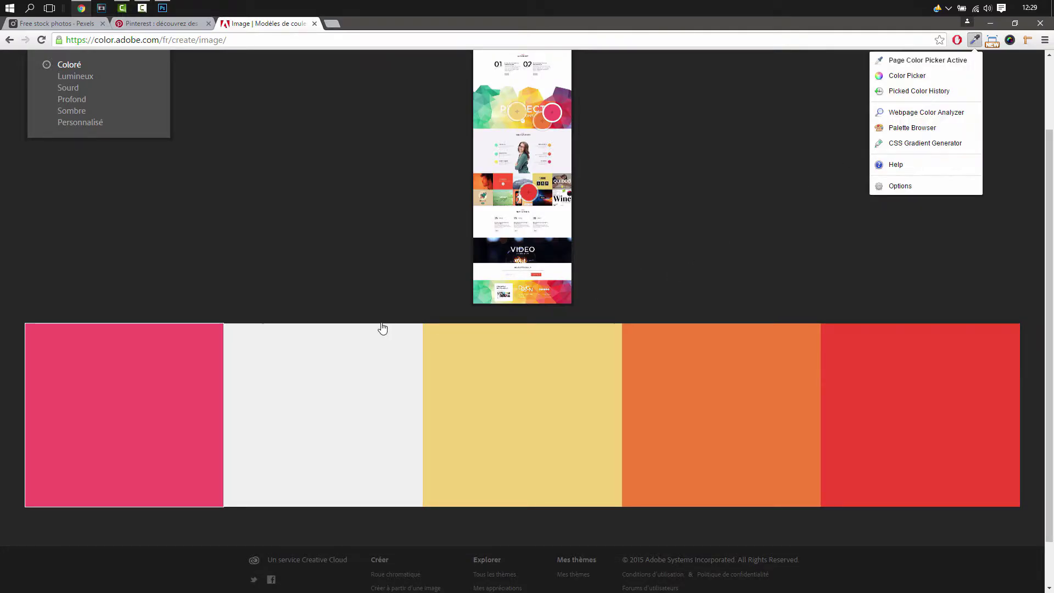
Sample the dark page background #262626 with ColorZilla's picker, then return to Photoshop.
{"action": "left_click", "coordinate": [170, 355]}
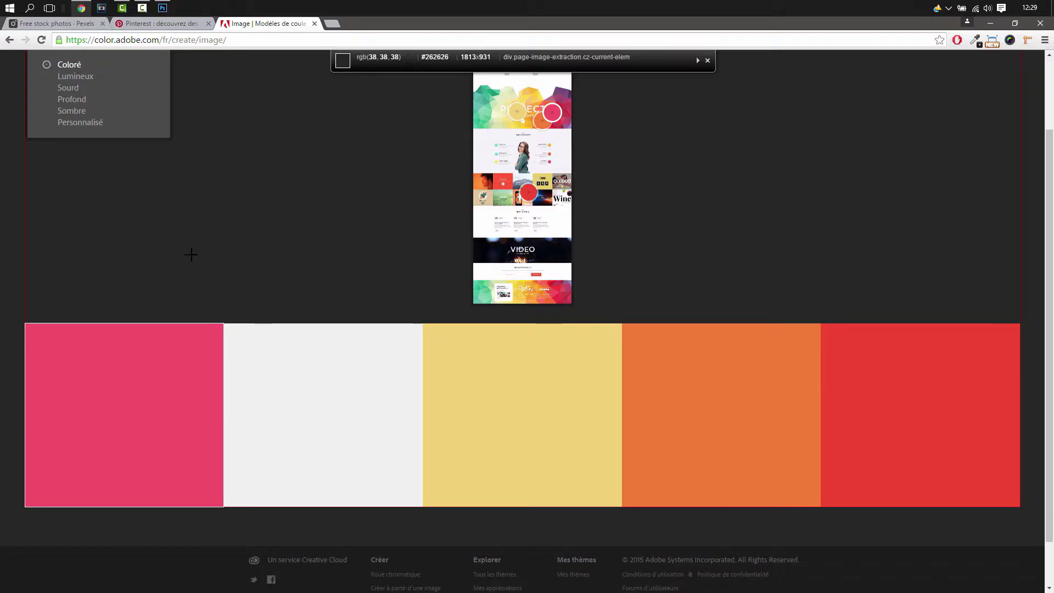
{"action": "left_click", "coordinate": [181, 214]}
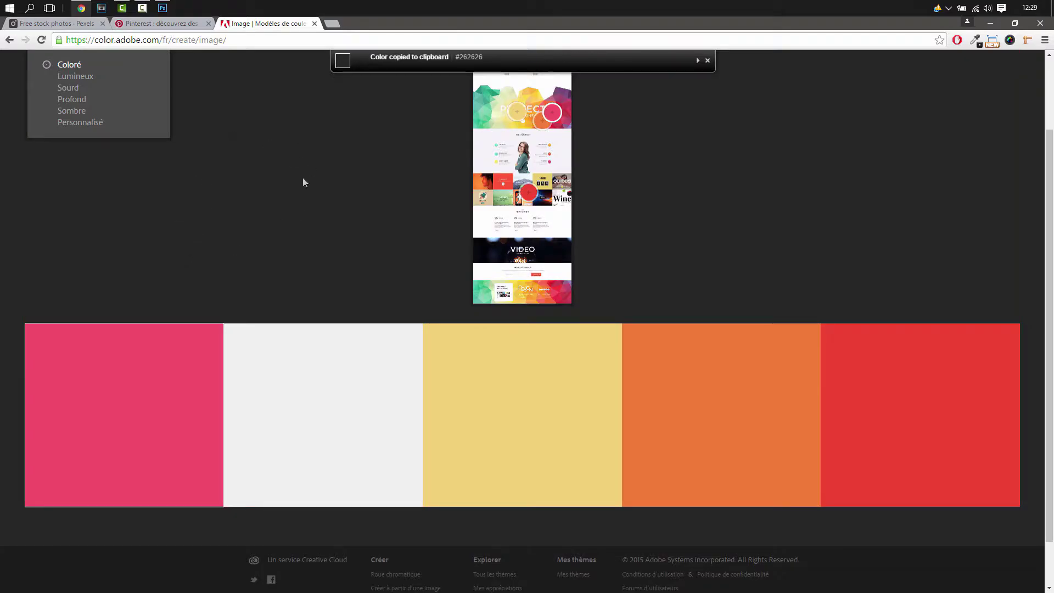
{"action": "left_click", "coordinate": [162, 10]}
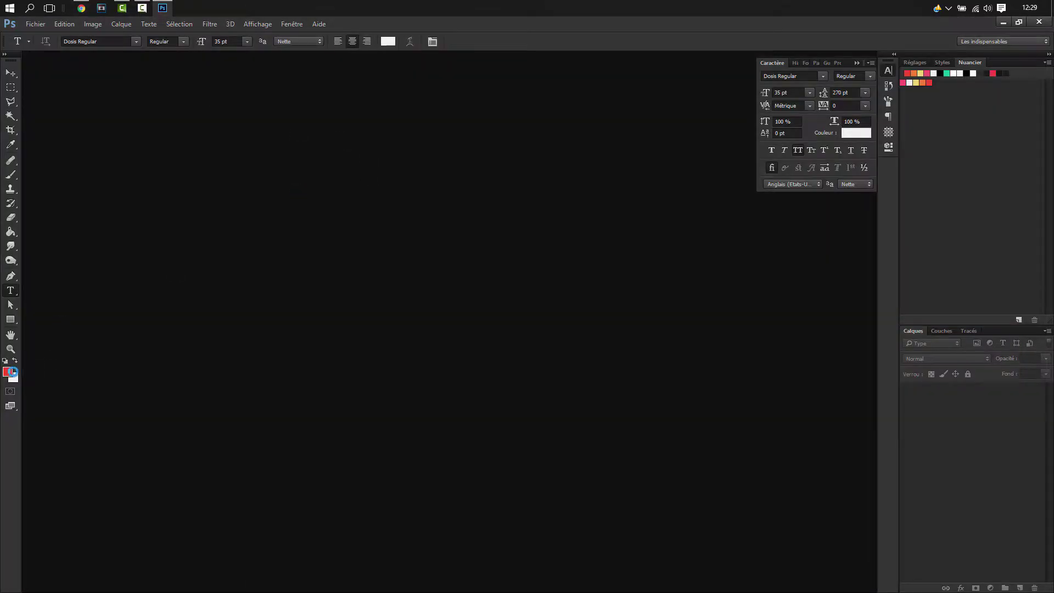
{"action": "left_click", "coordinate": [7, 373]}
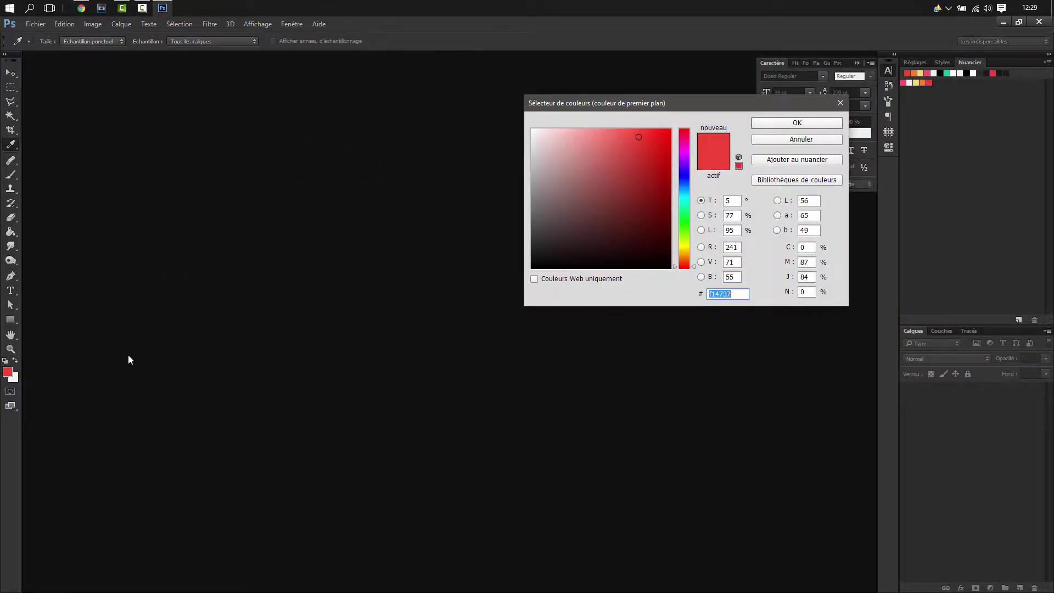
{"action": "key", "text": "ctrl+v"}
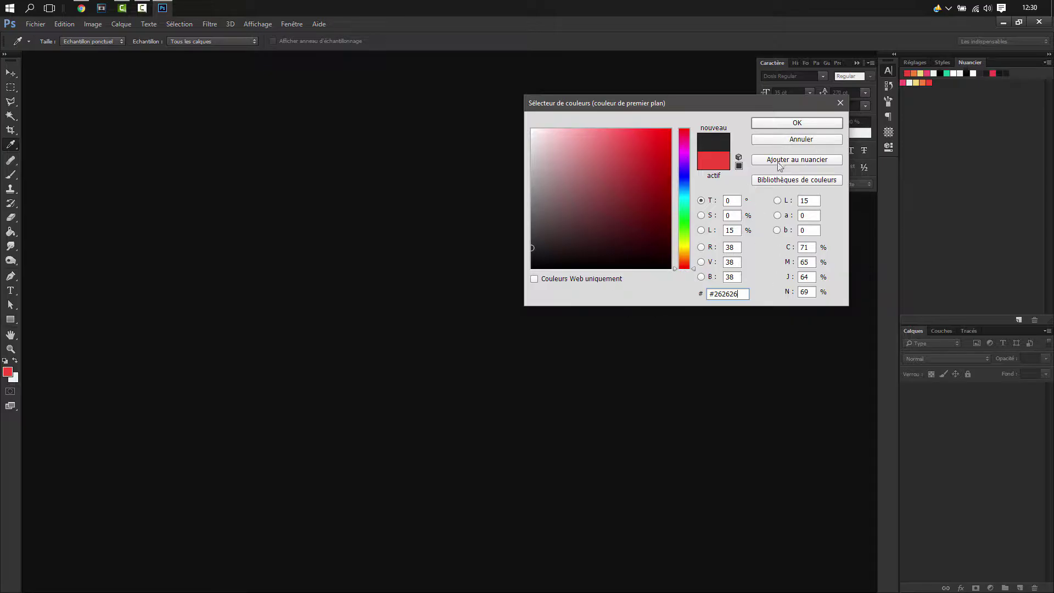
{"action": "left_click", "coordinate": [788, 139]}
{"action": "key", "text": "t"}
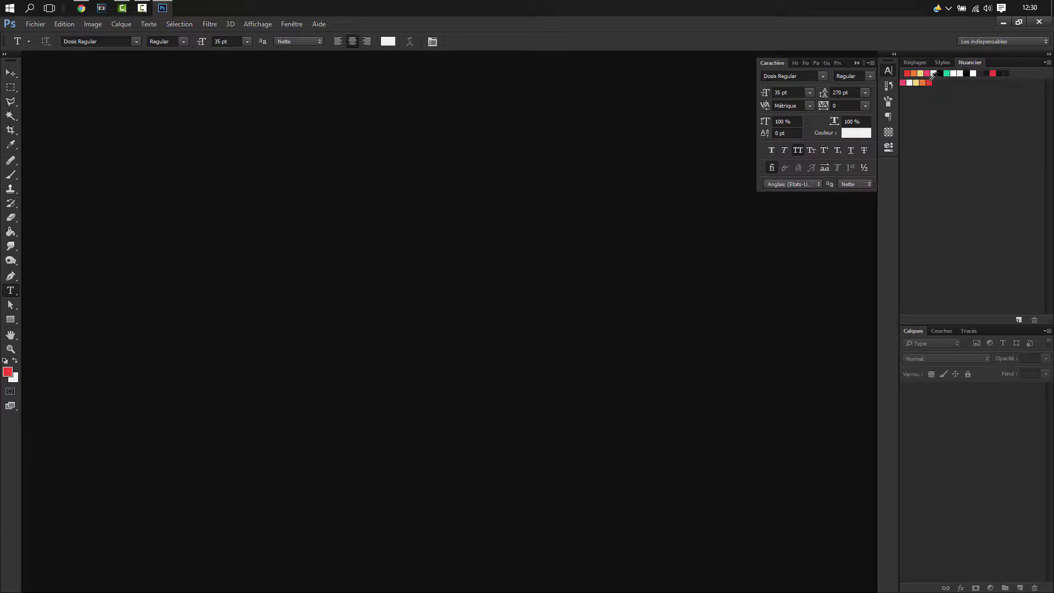
Open the Preset Manager from the Swatches panel menu and select the theme colour swatches.
{"action": "left_click", "coordinate": [1048, 64]}
{"action": "left_click", "coordinate": [1049, 64]}
{"action": "left_click", "coordinate": [1048, 64]}
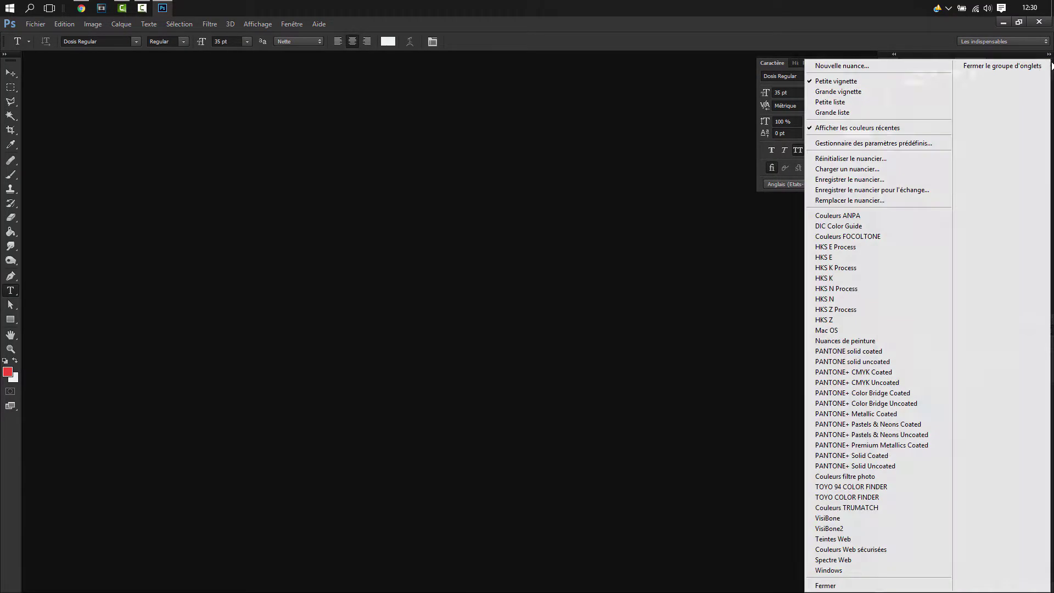
{"action": "left_click", "coordinate": [861, 145]}
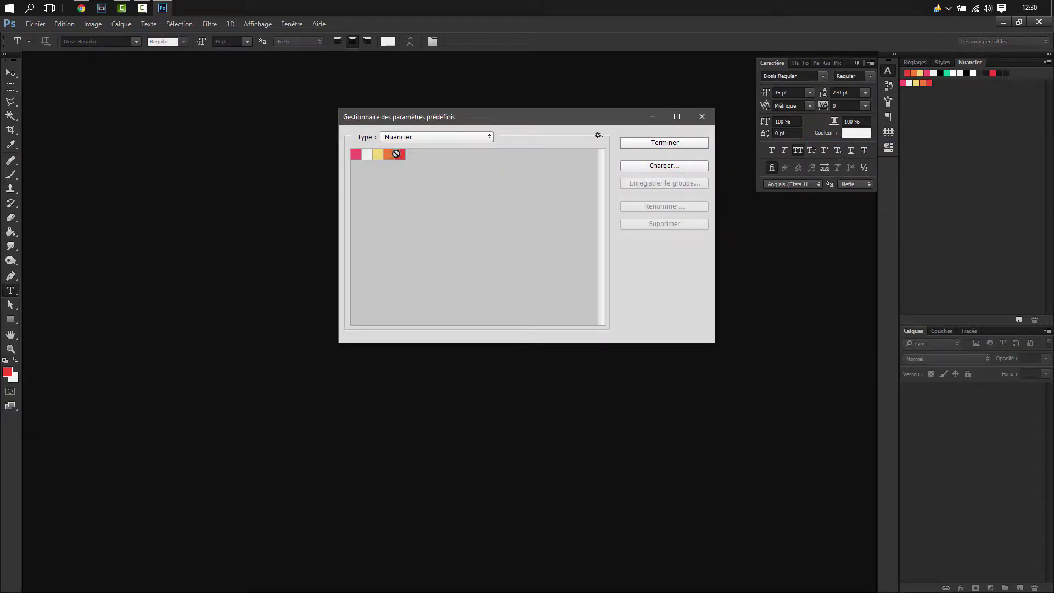
{"action": "left_click", "coordinate": [396, 154]}
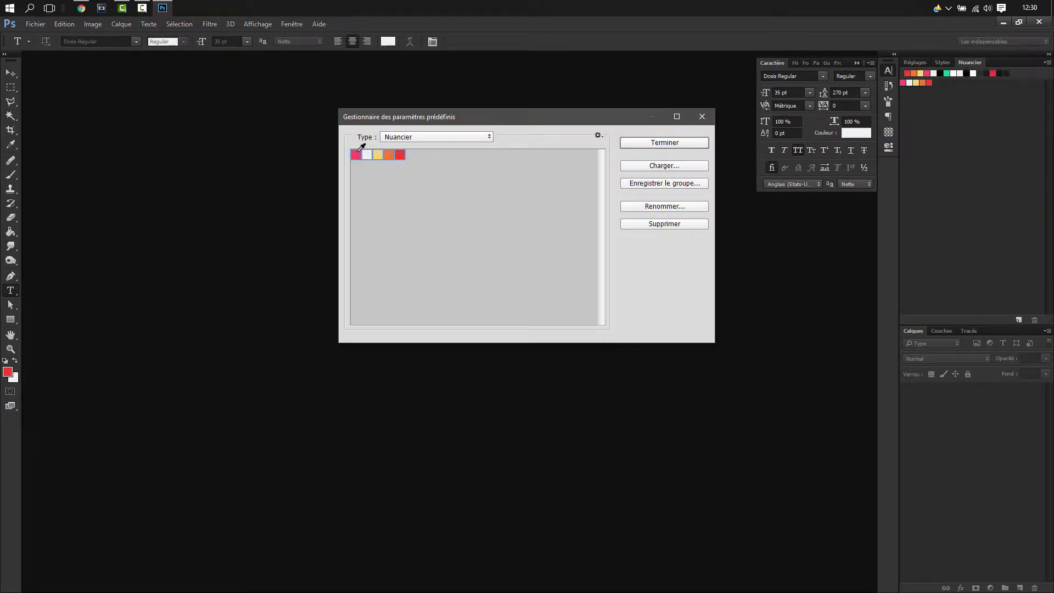
Save the selected swatches as themecolor in the sitetest\nuancier folder and close the manager.
{"action": "left_click", "coordinate": [659, 184]}
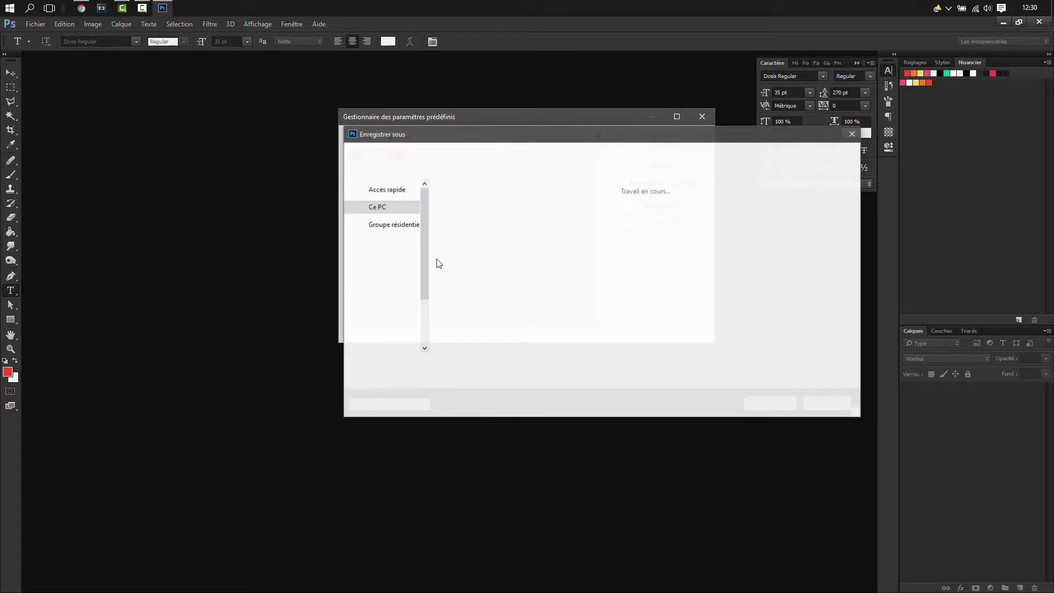
{"action": "left_click", "coordinate": [504, 151]}
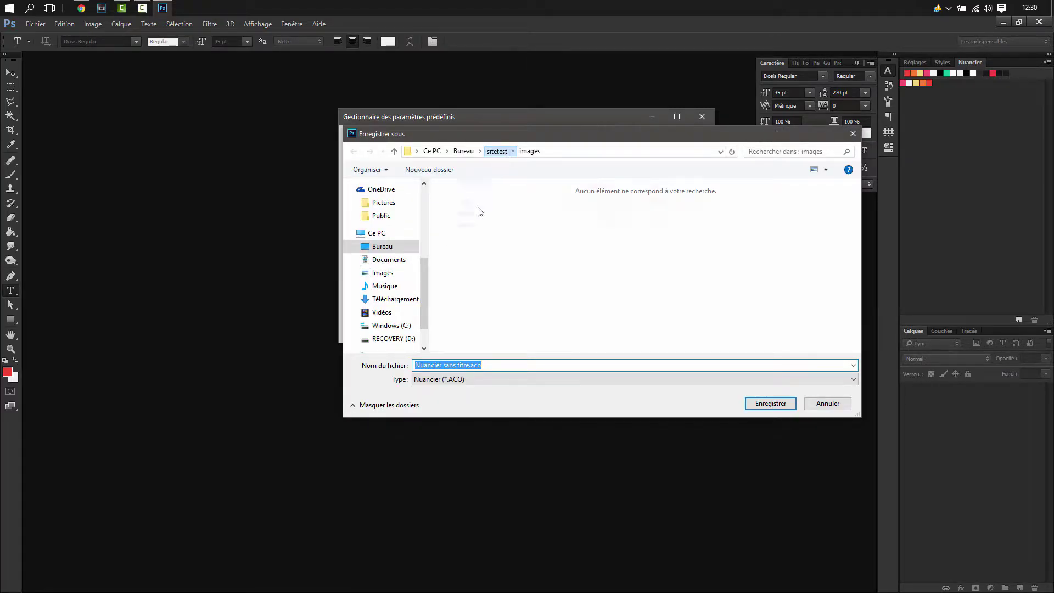
{"action": "left_click", "coordinate": [465, 230]}
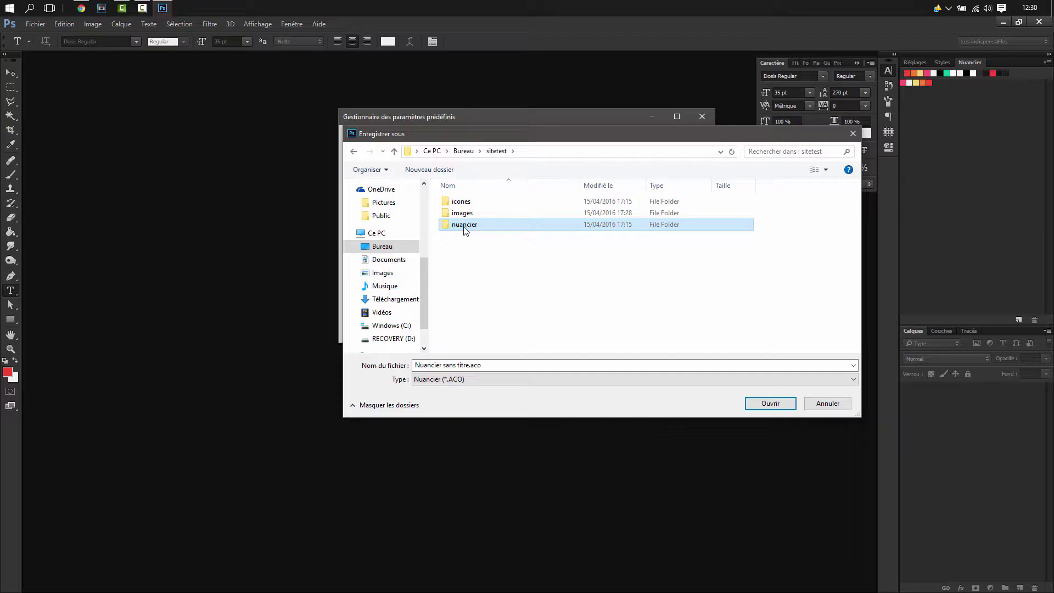
{"action": "double_click", "coordinate": [465, 225]}
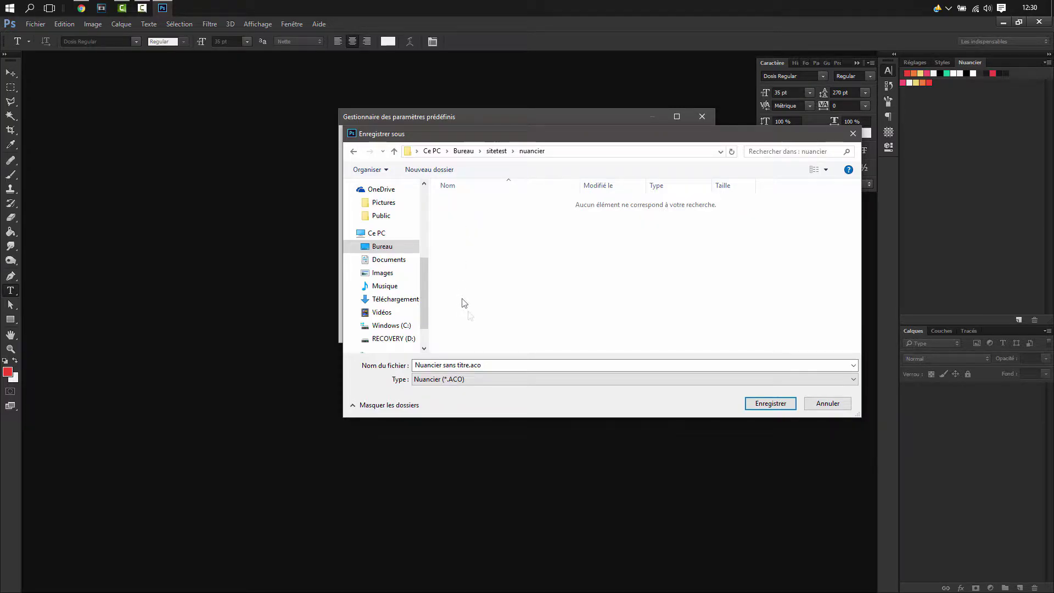
{"action": "left_click", "coordinate": [509, 363]}
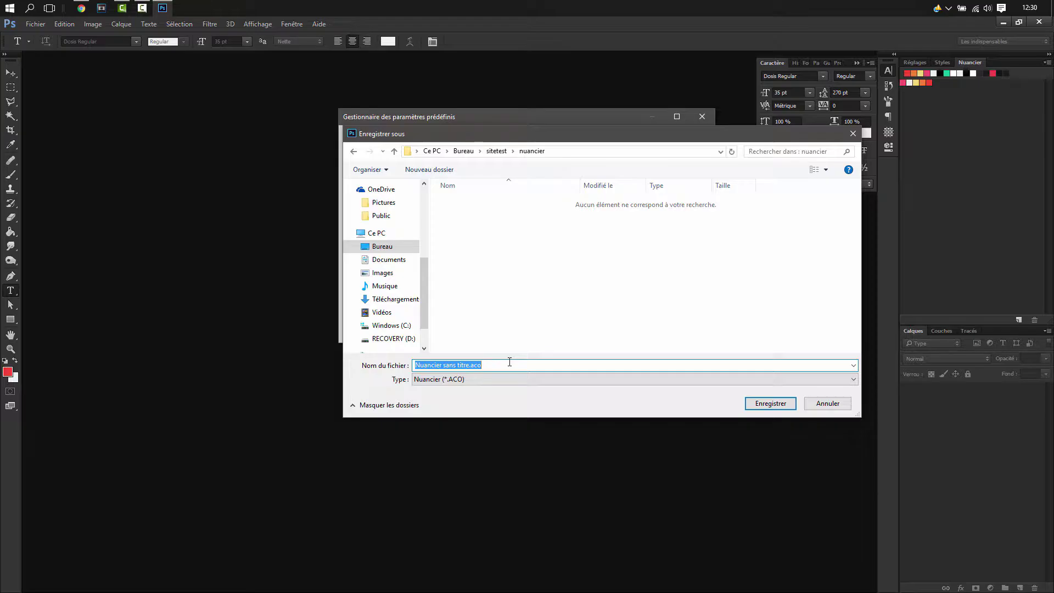
{"action": "type", "text": "themecolor"}
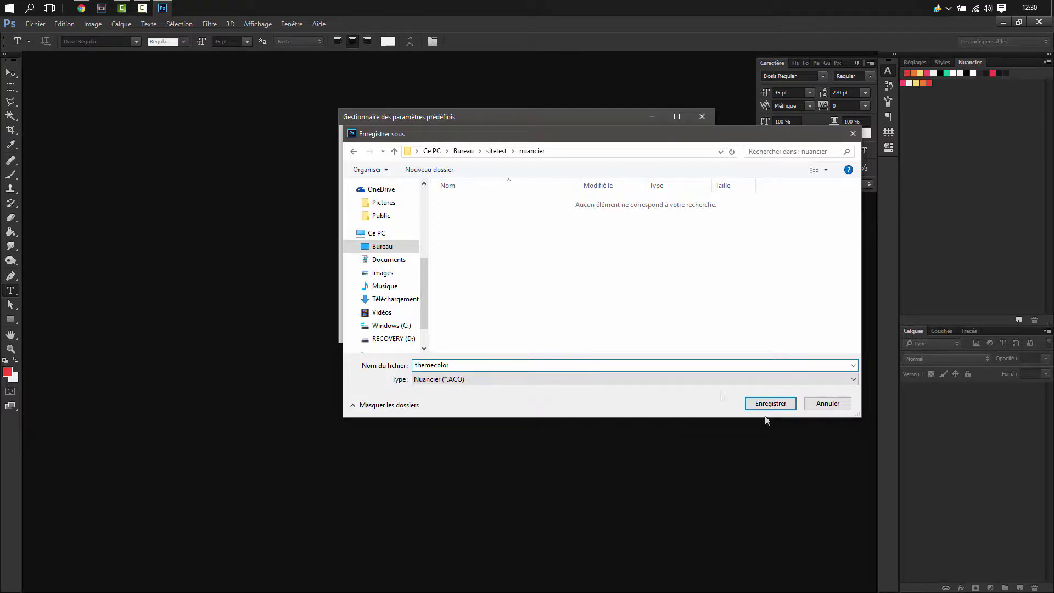
{"action": "left_click", "coordinate": [782, 404]}
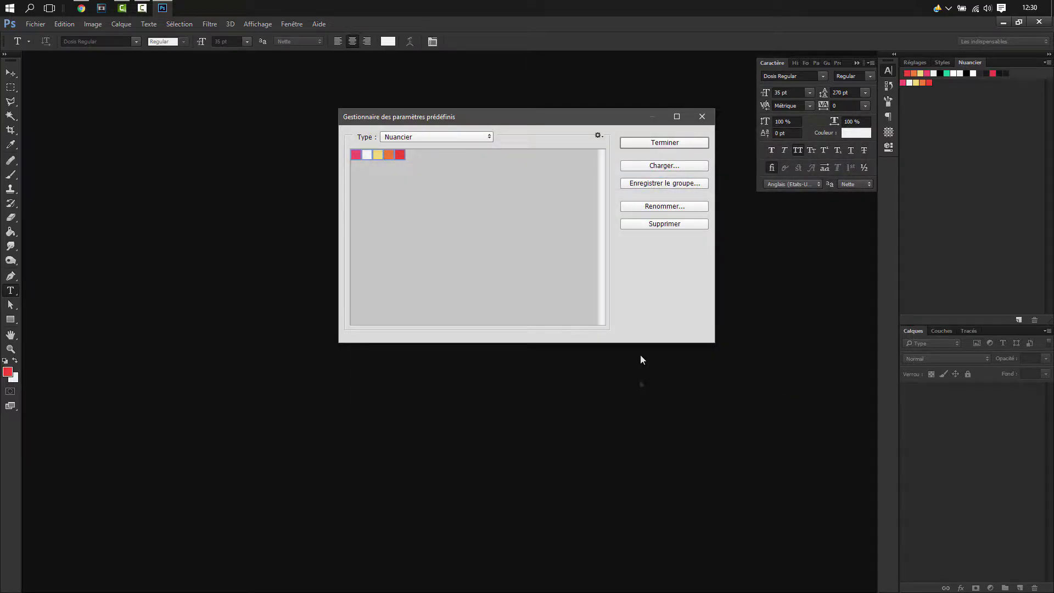
{"action": "left_click", "coordinate": [647, 143]}
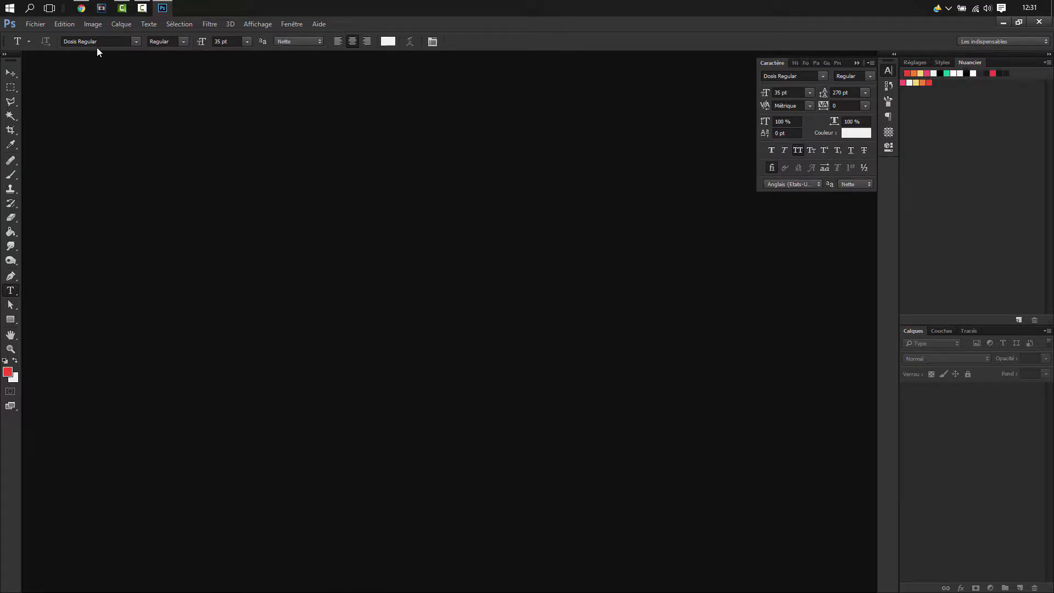
Create a new 1920 × 1080 px transparent document and collapse the Character panel.
{"action": "left_click", "coordinate": [33, 24]}
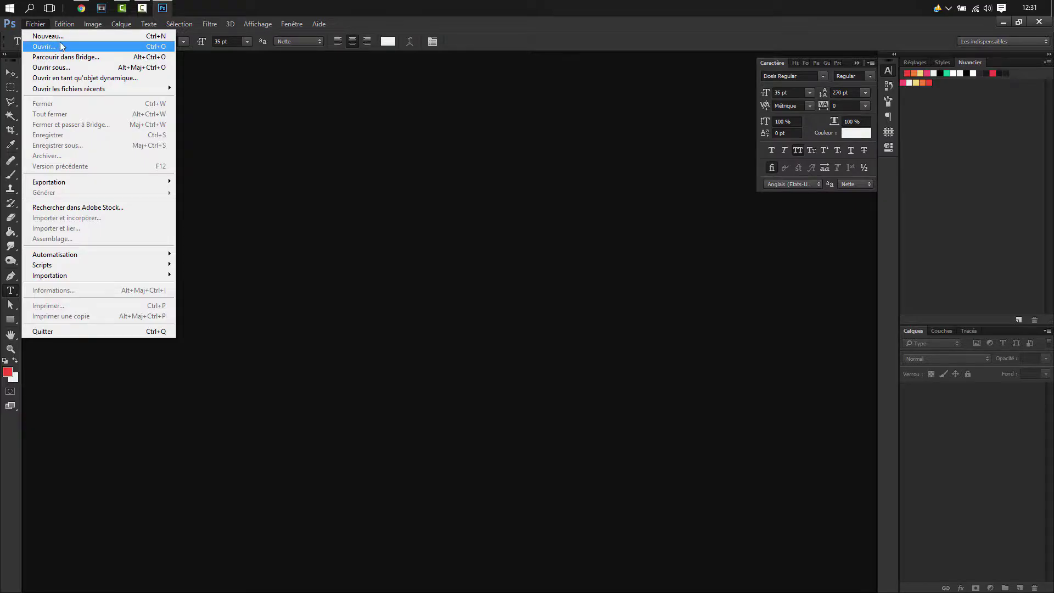
{"action": "left_click", "coordinate": [62, 38]}
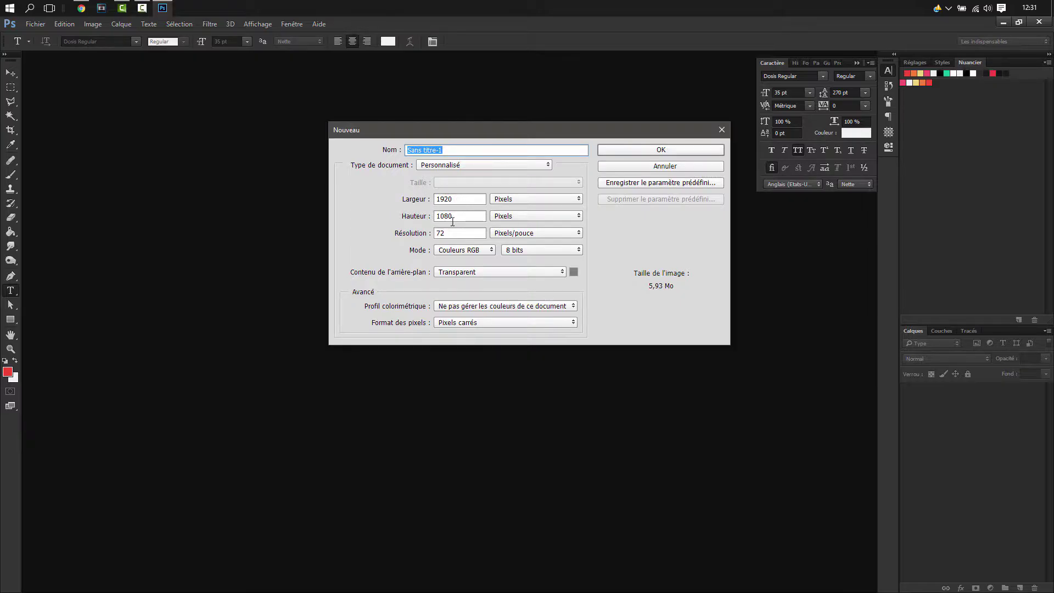
{"action": "left_click", "coordinate": [458, 201]}
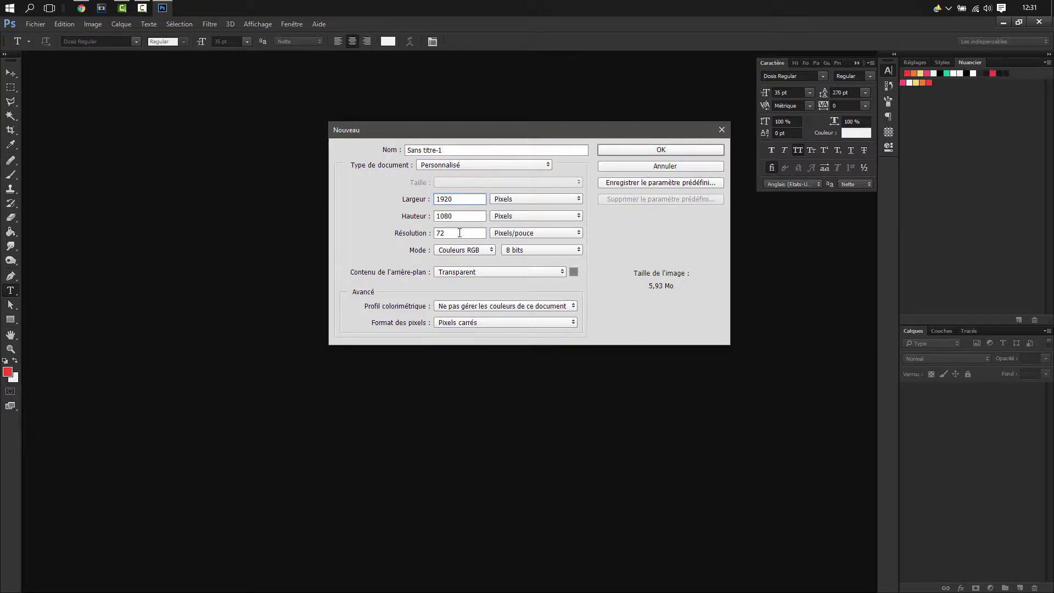
{"action": "left_click", "coordinate": [615, 153]}
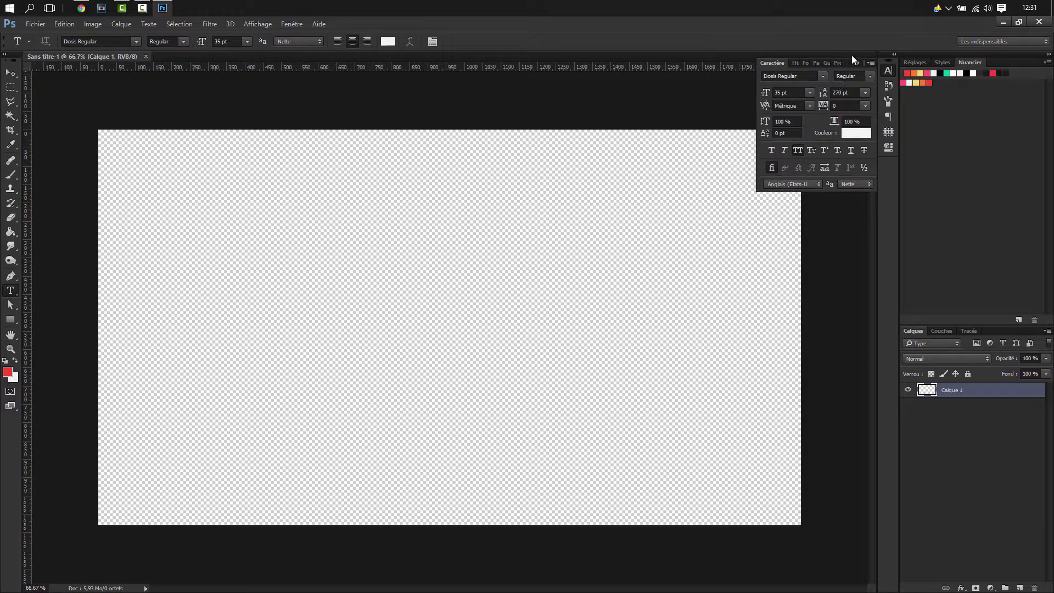
{"action": "left_click", "coordinate": [855, 61]}
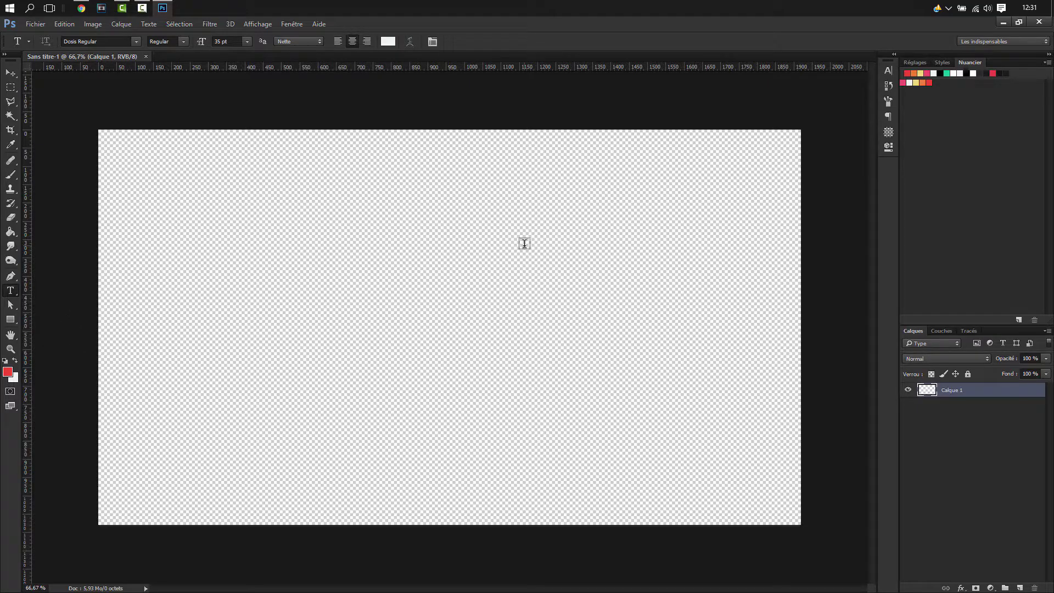
Fill the canvas with the near-white theme swatch and rename the layer to 'fond'.
{"action": "left_click", "coordinate": [910, 82]}
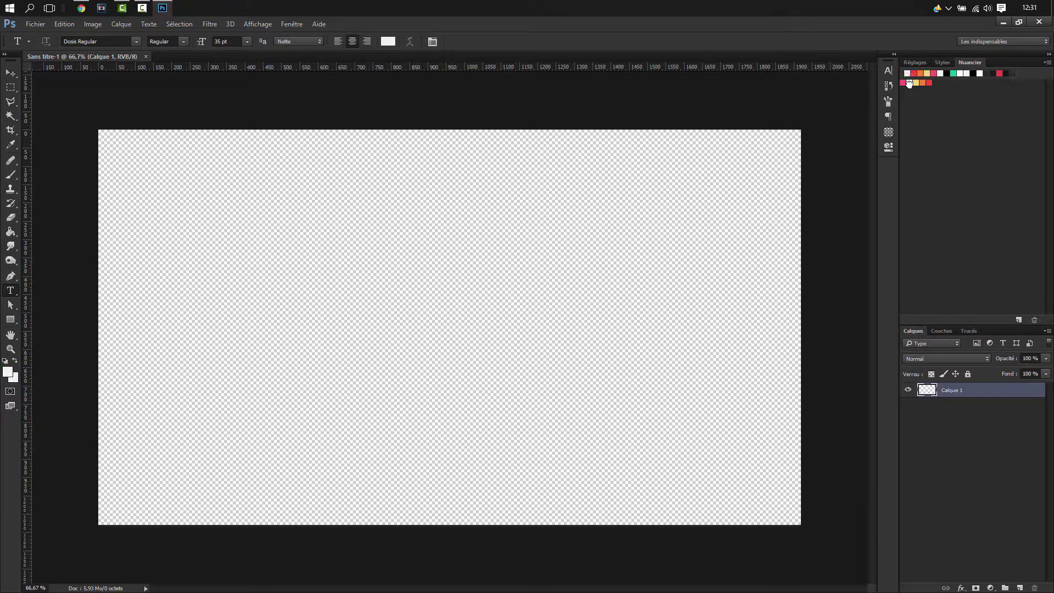
{"action": "key", "text": "alt+BackSpace"}
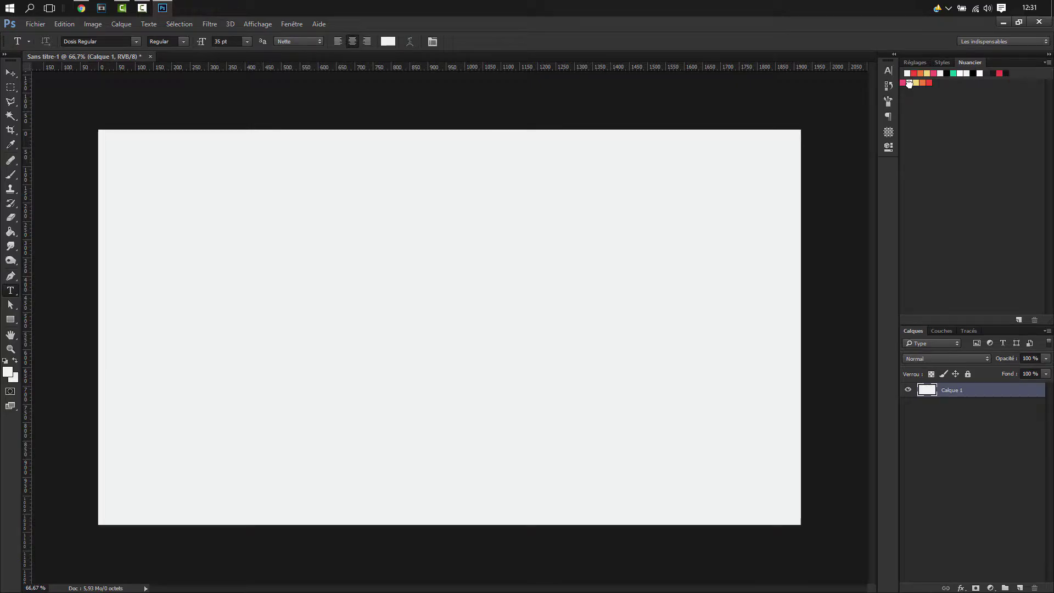
{"action": "double_click", "coordinate": [956, 389]}
{"action": "type", "text": "fond"}
{"action": "left_click", "coordinate": [932, 430]}
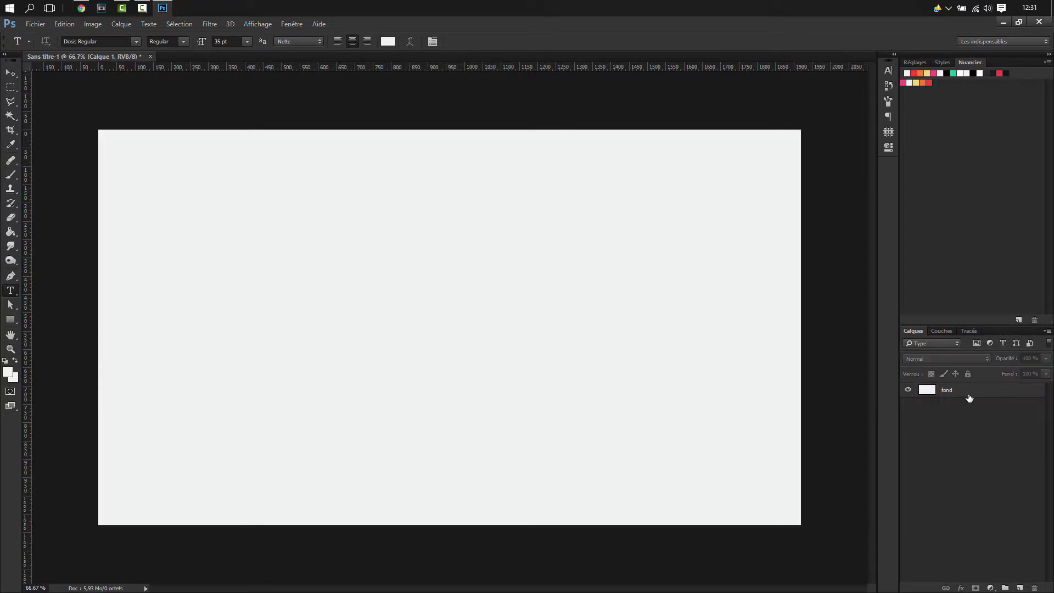
{"action": "left_click", "coordinate": [969, 395]}
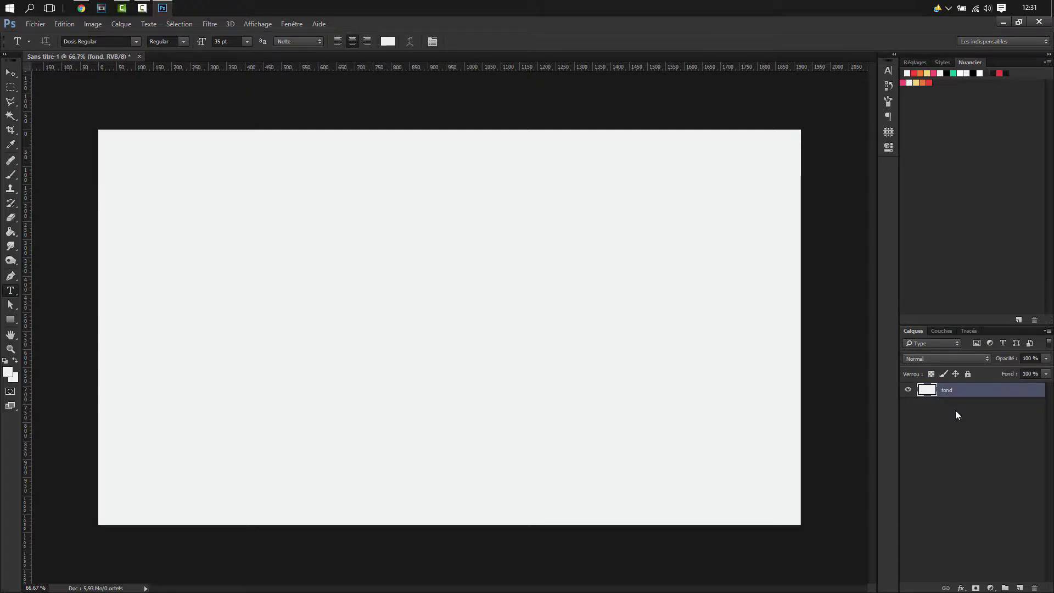
{"action": "left_click", "coordinate": [956, 411]}
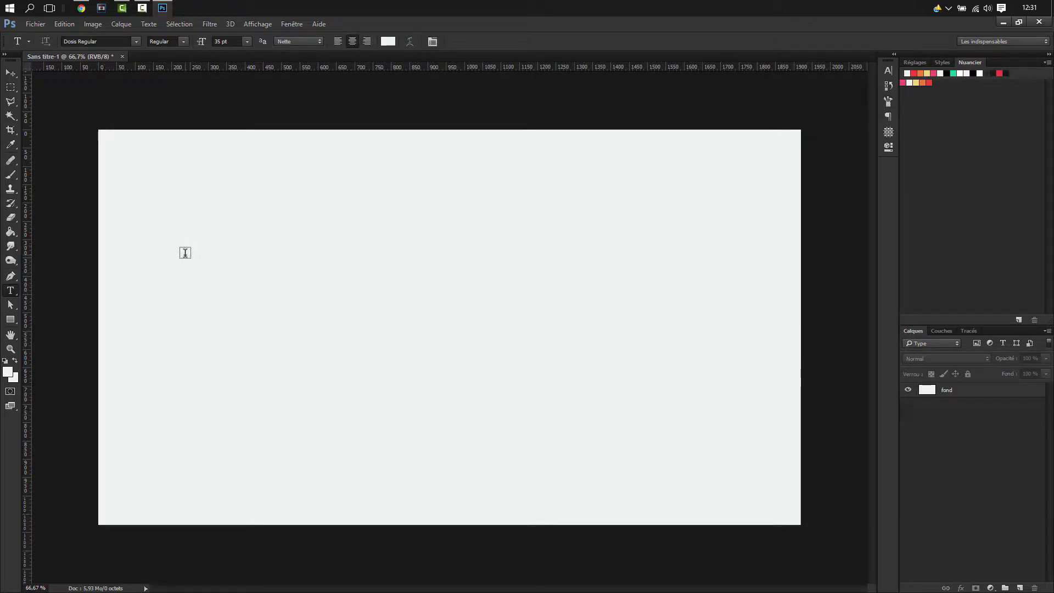
Choose the Rectangle tool with a teal fill colour.
{"action": "left_click", "coordinate": [12, 320]}
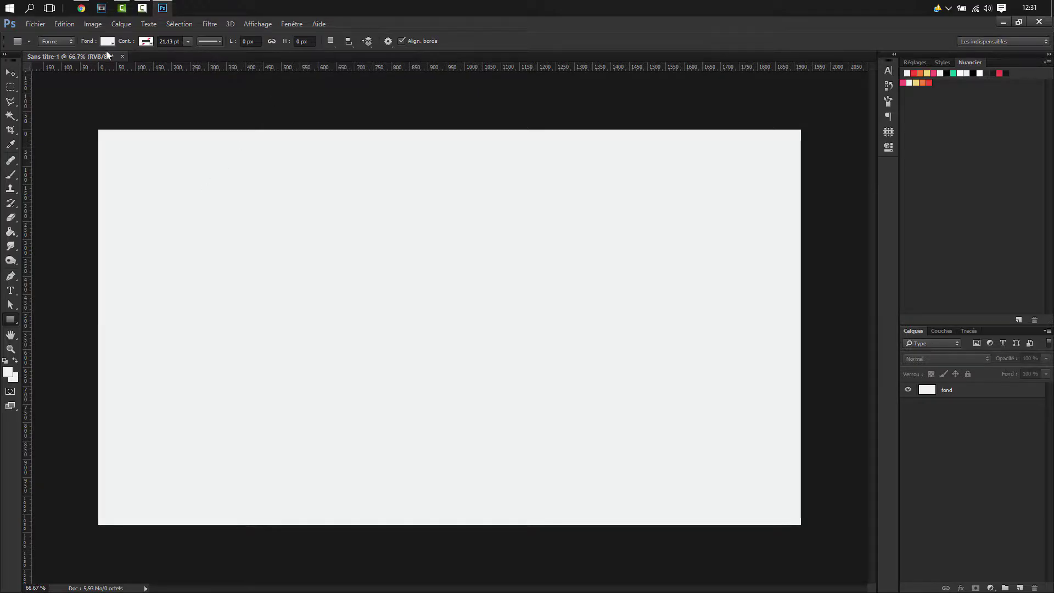
{"action": "left_click", "coordinate": [107, 43]}
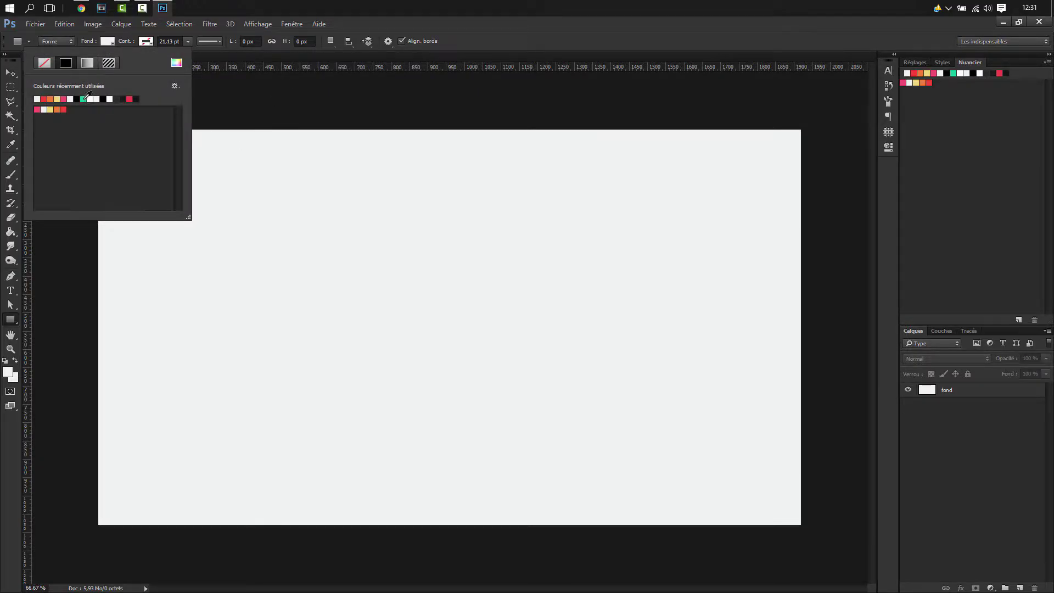
{"action": "left_click", "coordinate": [84, 99]}
{"action": "left_click", "coordinate": [378, 22]}
Draw a 1170 × 1080 px rectangle and move it up against the canvas top.
{"action": "left_click", "coordinate": [245, 41]}
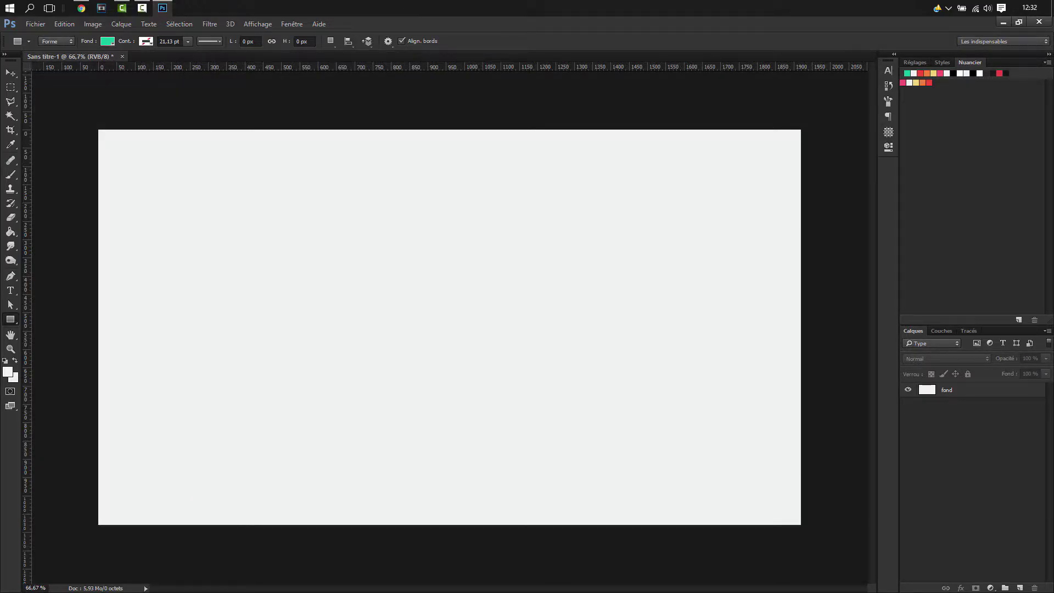
{"action": "type", "text": "1170"}
{"action": "left_click", "coordinate": [300, 41]}
{"action": "type", "text": "1080"}
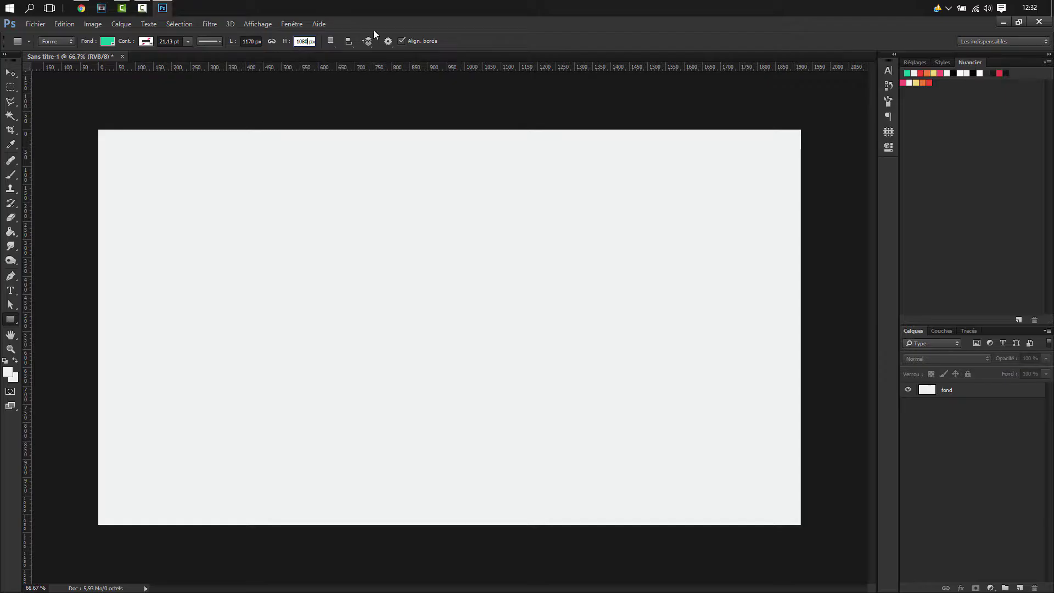
{"action": "key", "text": "Return"}
{"action": "left_click", "coordinate": [398, 313]}
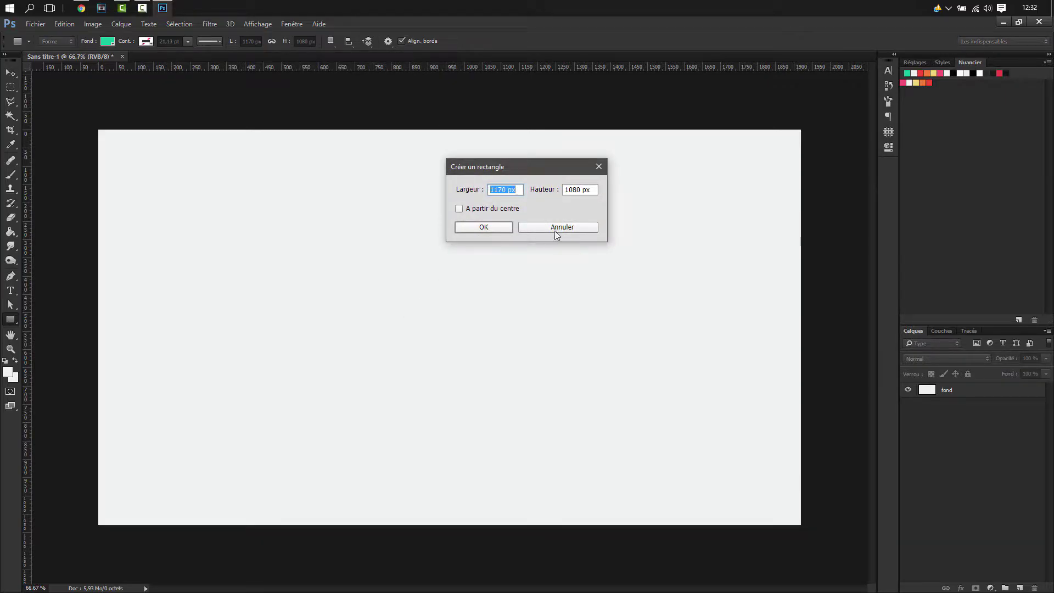
{"action": "left_click", "coordinate": [476, 229]}
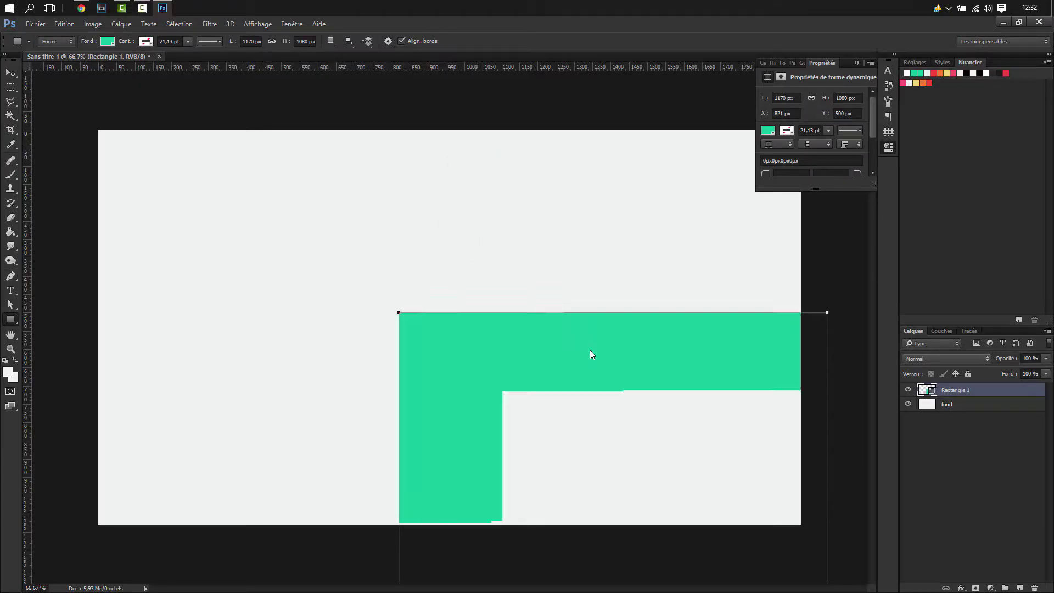
{"action": "key", "text": "v"}
{"action": "left_click_drag", "start_coordinate": [598, 367], "coordinate": [416, 196]}
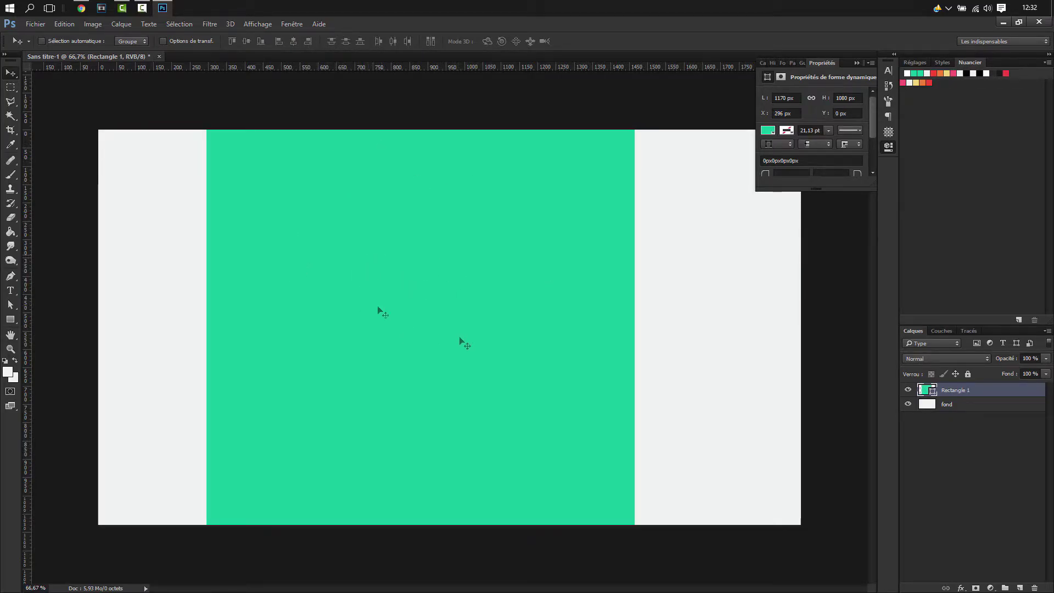
Rename the rectangle layer 'reperecontenue' and centre it horizontally and vertically on the canvas.
{"action": "double_click", "coordinate": [958, 390]}
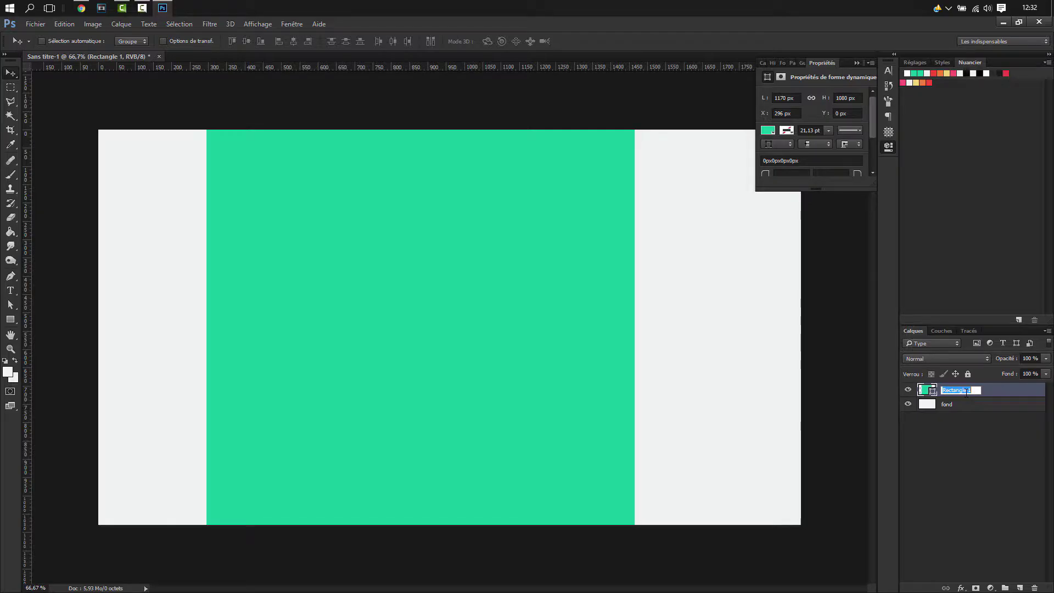
{"action": "type", "text": "reperecontenue"}
{"action": "key", "text": "Return"}
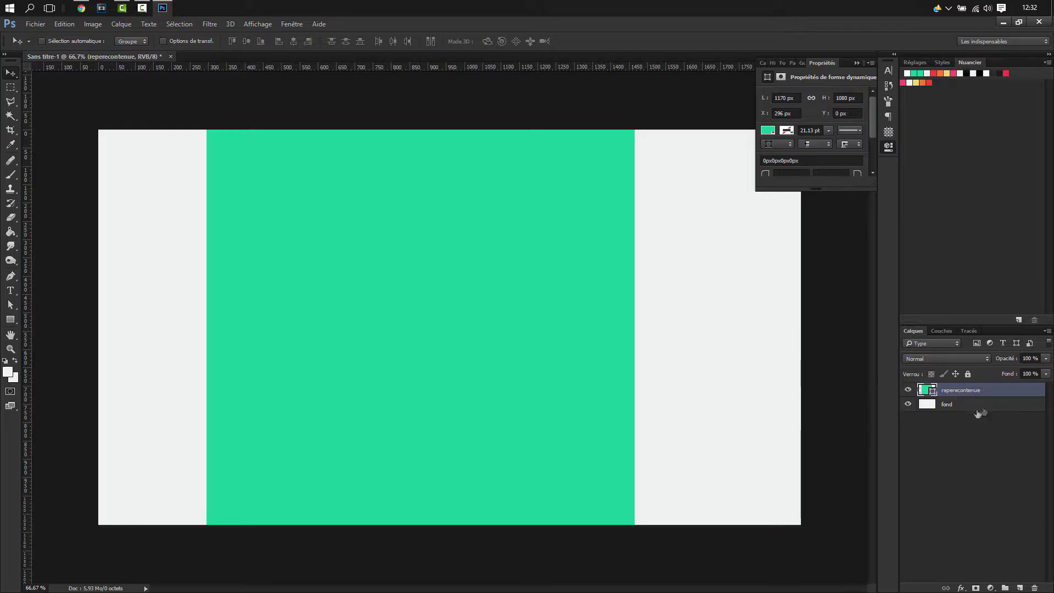
{"action": "left_click", "coordinate": [926, 407], "text": "ctrl"}
{"action": "left_click", "coordinate": [294, 41]}
{"action": "left_click", "coordinate": [246, 42]}
{"action": "key", "text": "ctrl+d"}
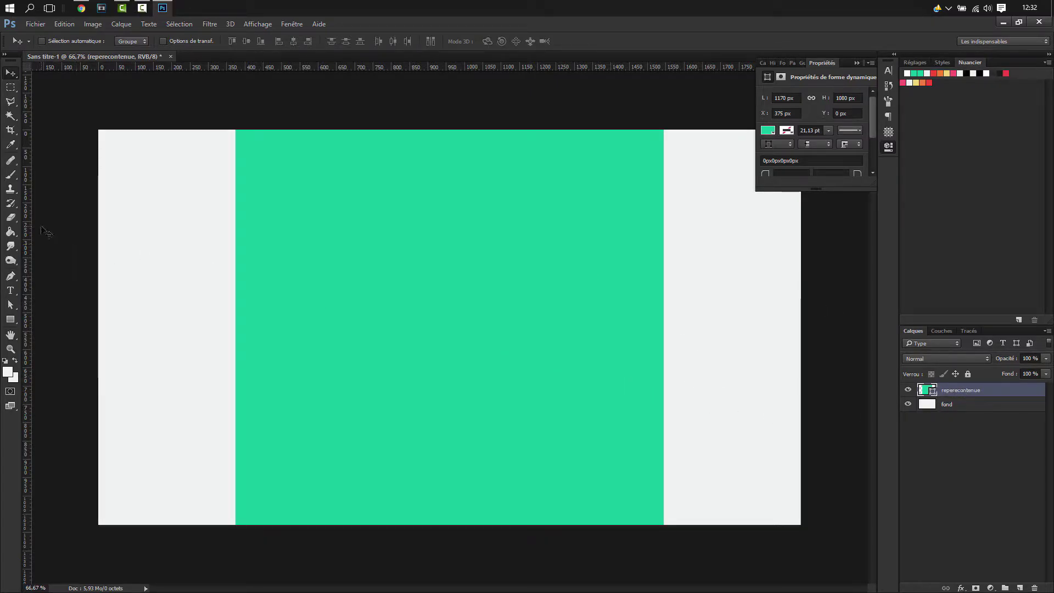
Place vertical guides on the rectangle's left and right edges, toggling the layer to check them.
{"action": "left_click_drag", "start_coordinate": [27, 240], "coordinate": [235, 248]}
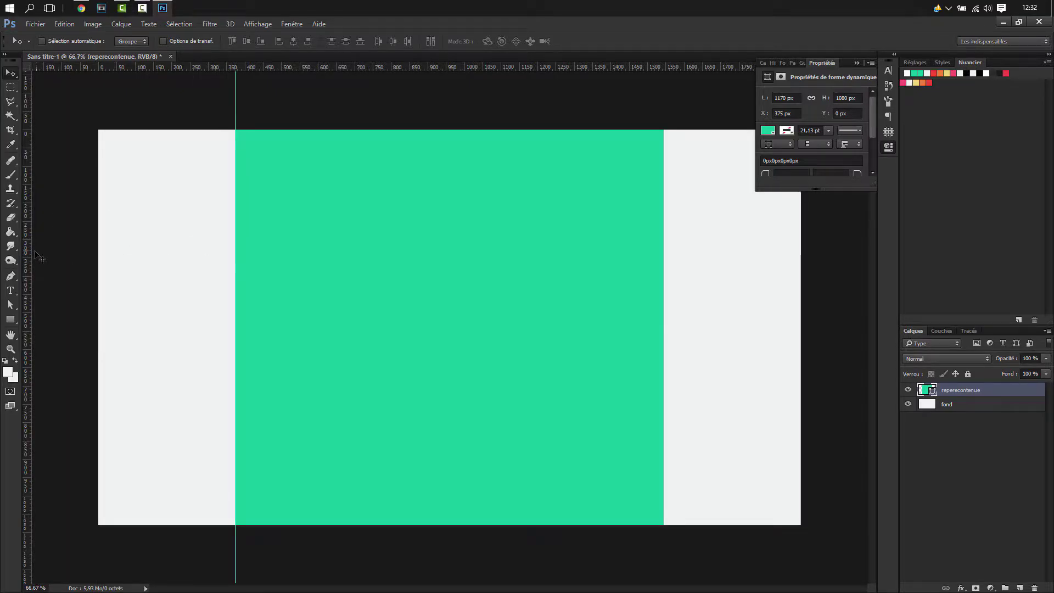
{"action": "left_click_drag", "start_coordinate": [34, 254], "coordinate": [665, 302]}
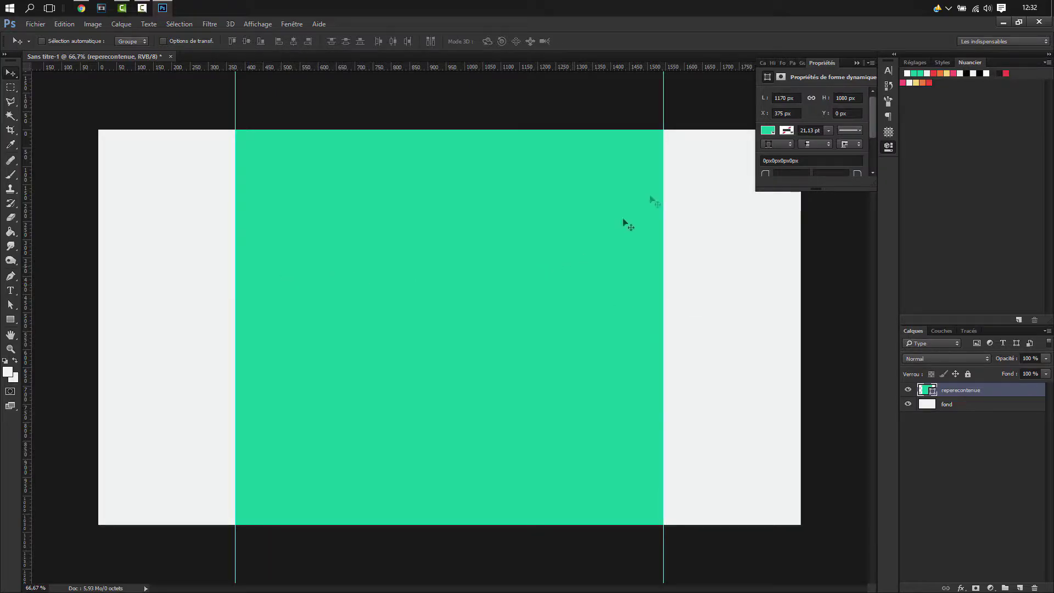
{"action": "left_click", "coordinate": [857, 63]}
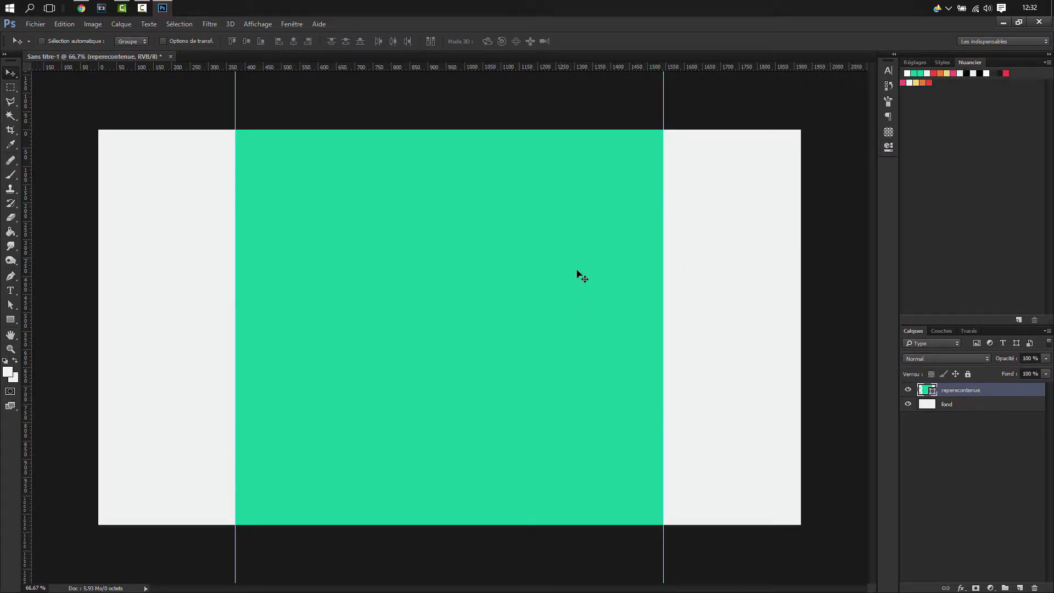
{"action": "left_click", "coordinate": [908, 391]}
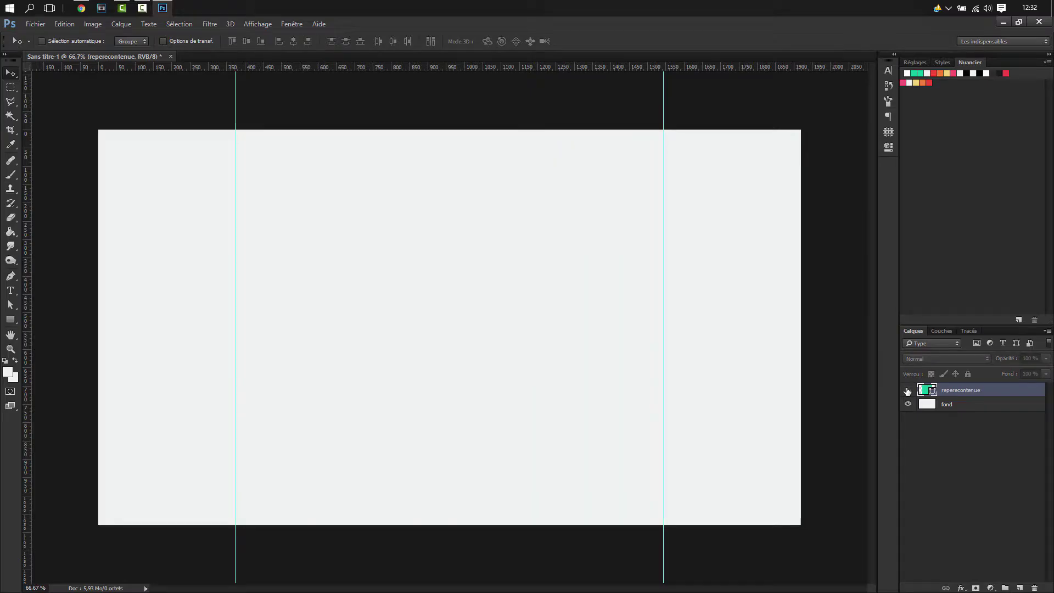
{"action": "left_click", "coordinate": [907, 390]}
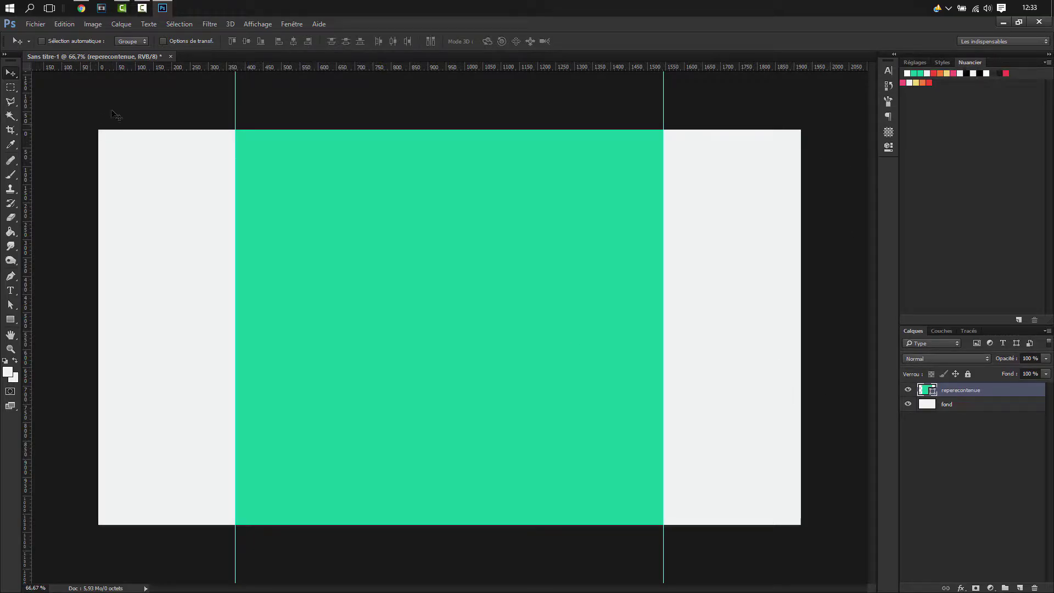
{"action": "mouse_move", "coordinate": [81, 7]}
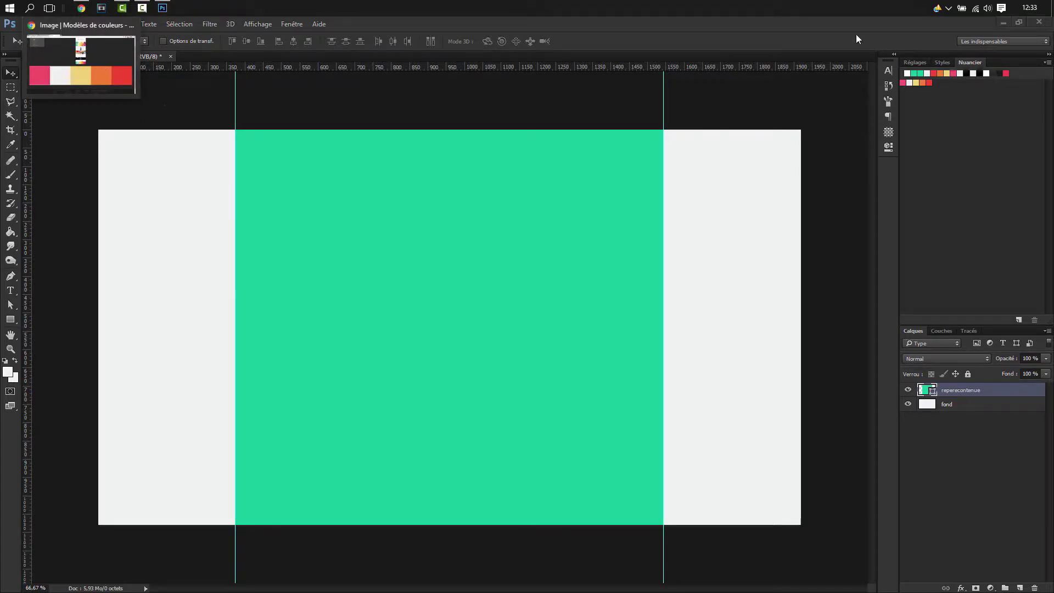
Minimize Photoshop, Chrome and the video player window to reveal the Windows desktop.
{"action": "left_click", "coordinate": [1000, 25]}
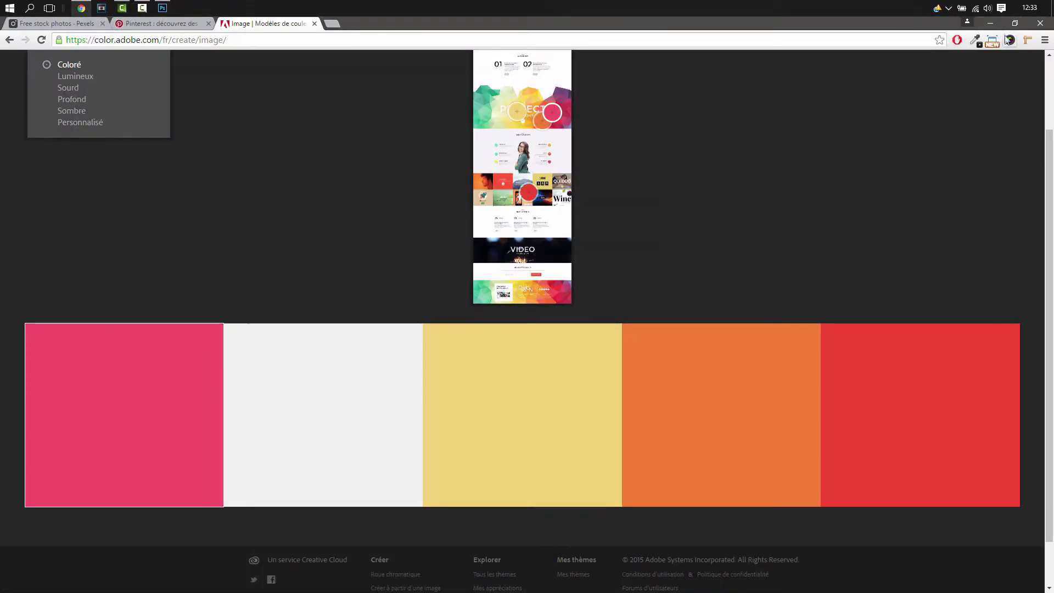
{"action": "left_click", "coordinate": [993, 24]}
{"action": "left_click", "coordinate": [992, 23]}
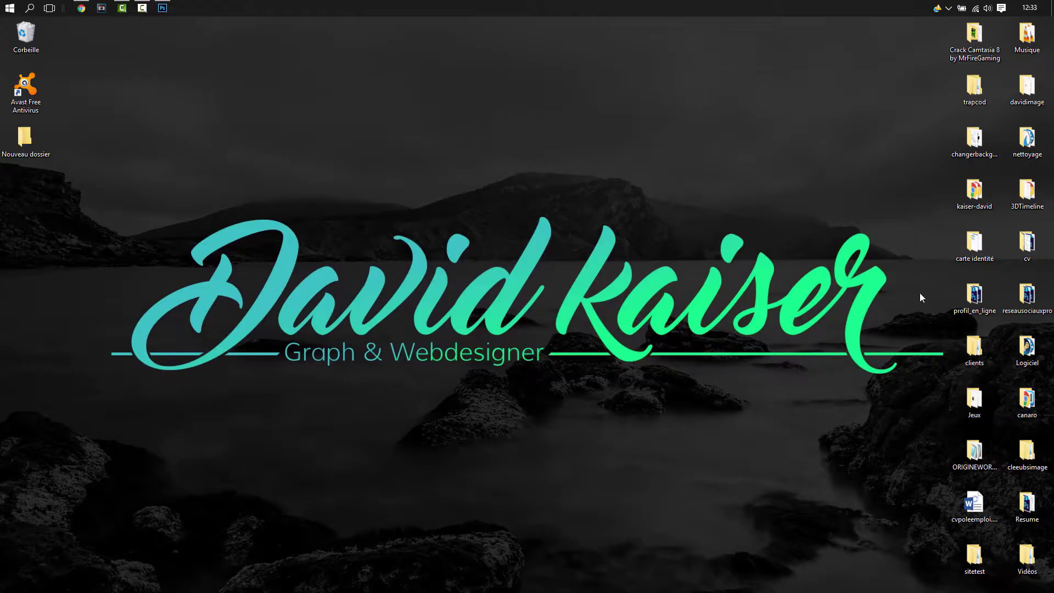
Open base.jpg from the sitetest > images folder in Windows Photo Viewer.
{"action": "double_click", "coordinate": [989, 560]}
{"action": "left_click", "coordinate": [466, 277]}
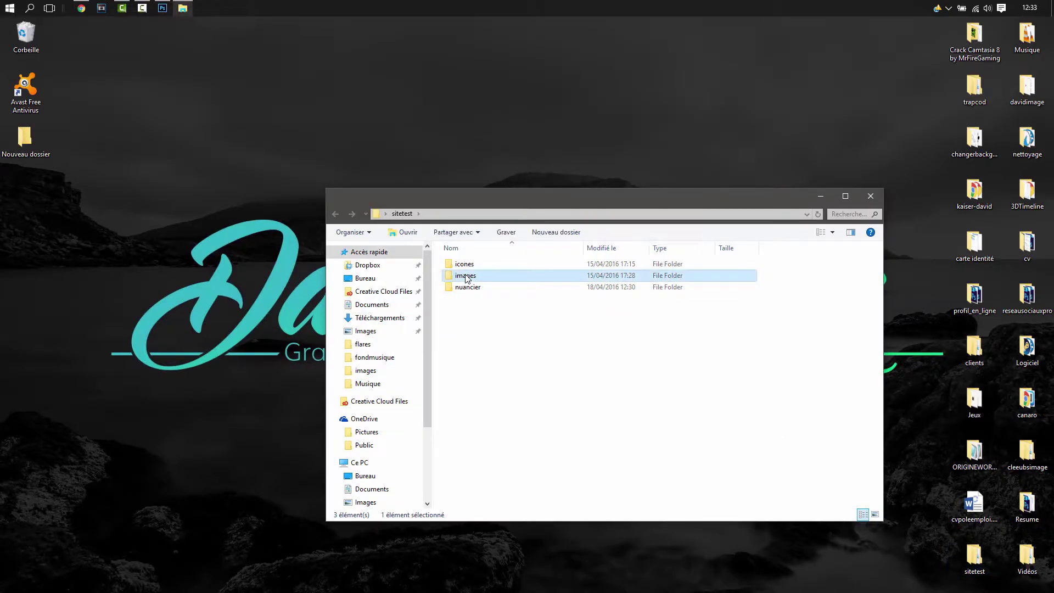
{"action": "double_click", "coordinate": [466, 276]}
{"action": "double_click", "coordinate": [471, 284]}
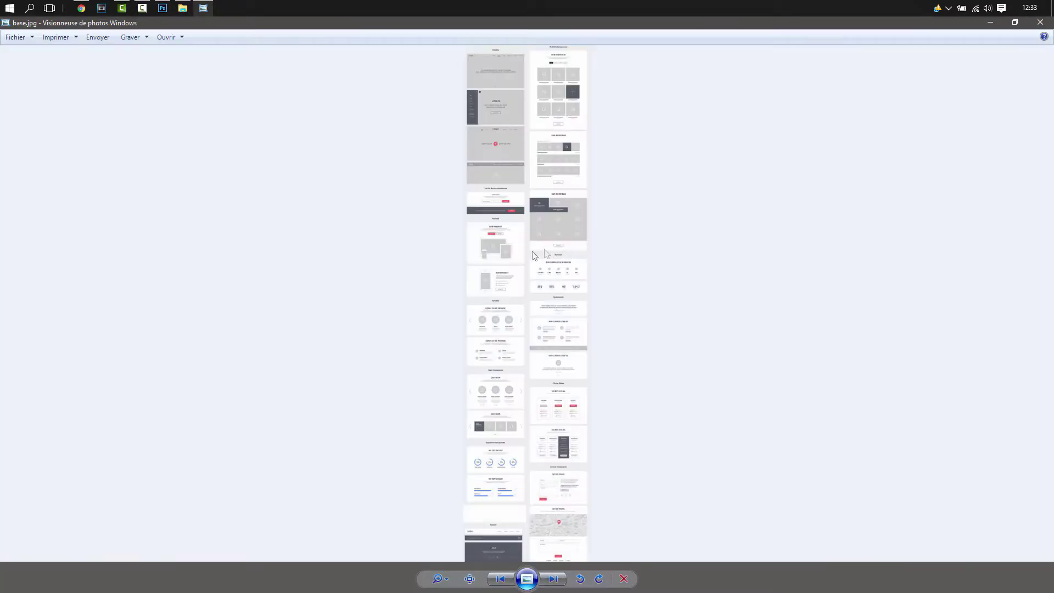
Zoom into the wireframe's Headers section, then return to the Photoshop document.
{"action": "scroll", "coordinate": [513, 248], "scroll_direction": "up", "scroll_amount": 4}
{"action": "scroll", "coordinate": [513, 247], "scroll_direction": "up", "scroll_amount": 1}
{"action": "left_click_drag", "start_coordinate": [532, 188], "coordinate": [497, 356]}
{"action": "left_click_drag", "start_coordinate": [469, 242], "coordinate": [460, 383]}
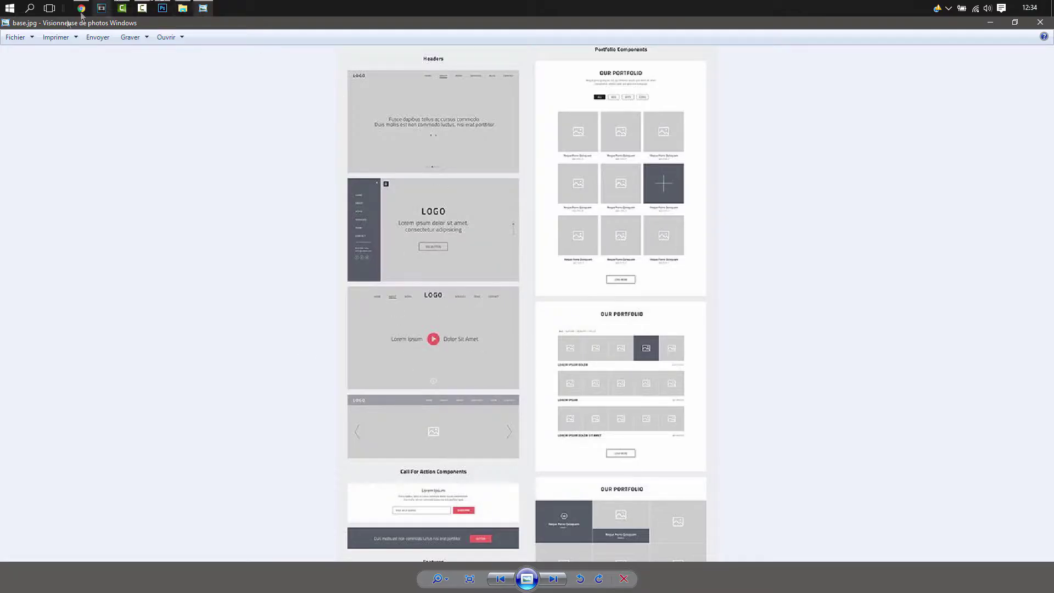
{"action": "left_click", "coordinate": [162, 8]}
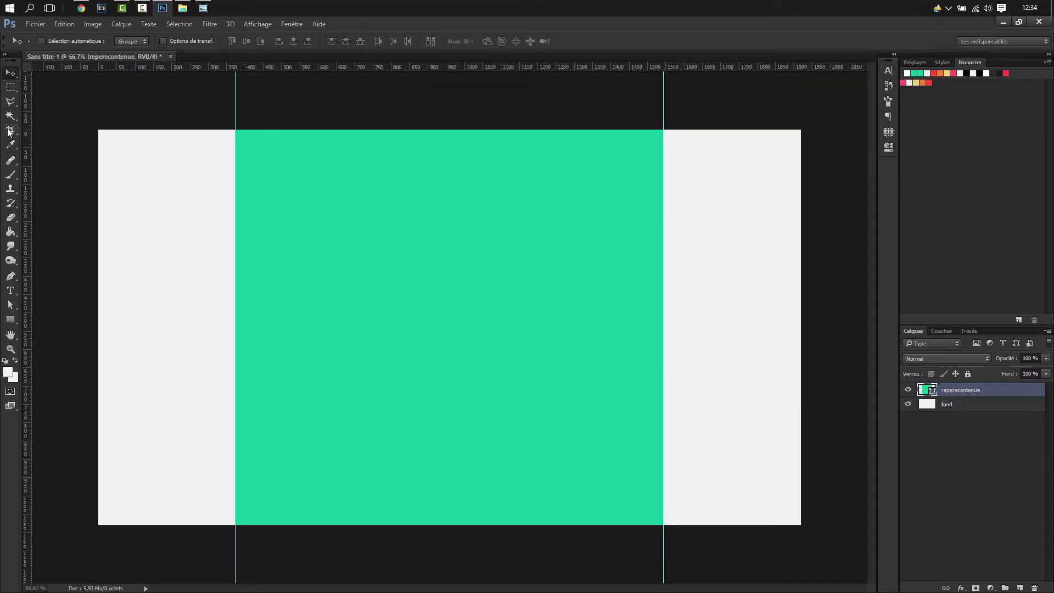
Select a header band across the canvas top and add a horizontal guide at its bottom edge.
{"action": "left_click", "coordinate": [11, 88]}
{"action": "left_click_drag", "start_coordinate": [98, 129], "coordinate": [823, 349]}
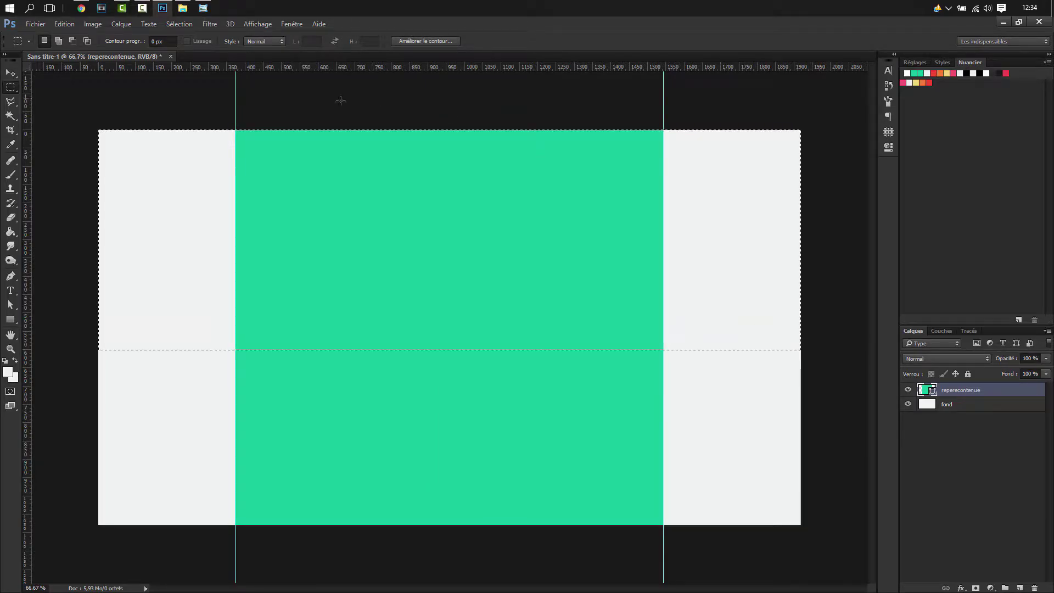
{"action": "left_click_drag", "start_coordinate": [331, 68], "coordinate": [369, 350]}
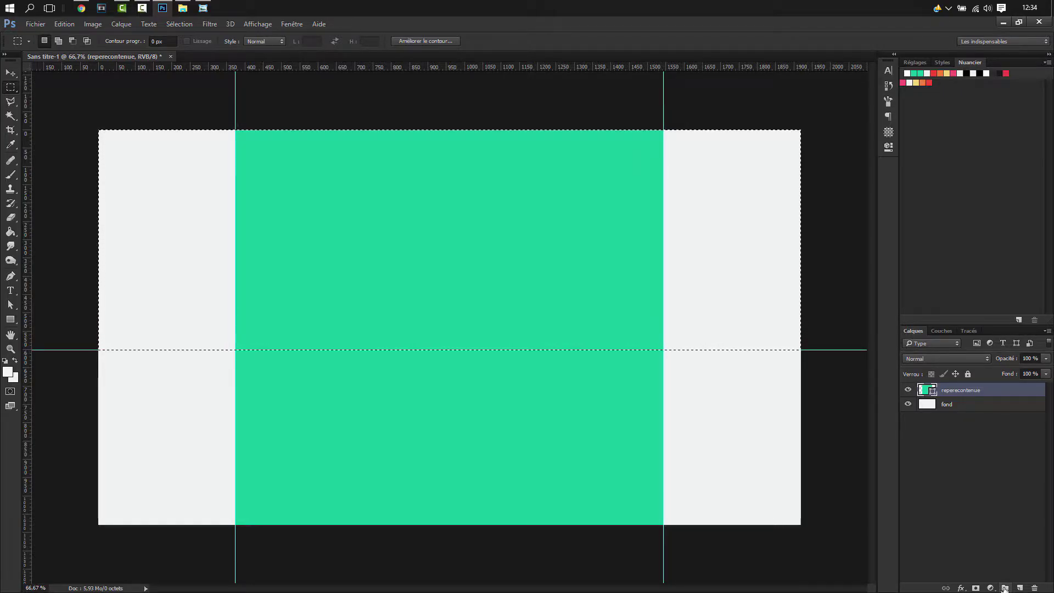
Create a layer group named 'header', tag it red, and add a new empty layer inside.
{"action": "left_click", "coordinate": [1005, 587]}
{"action": "double_click", "coordinate": [947, 389]}
{"action": "type", "text": "header"}
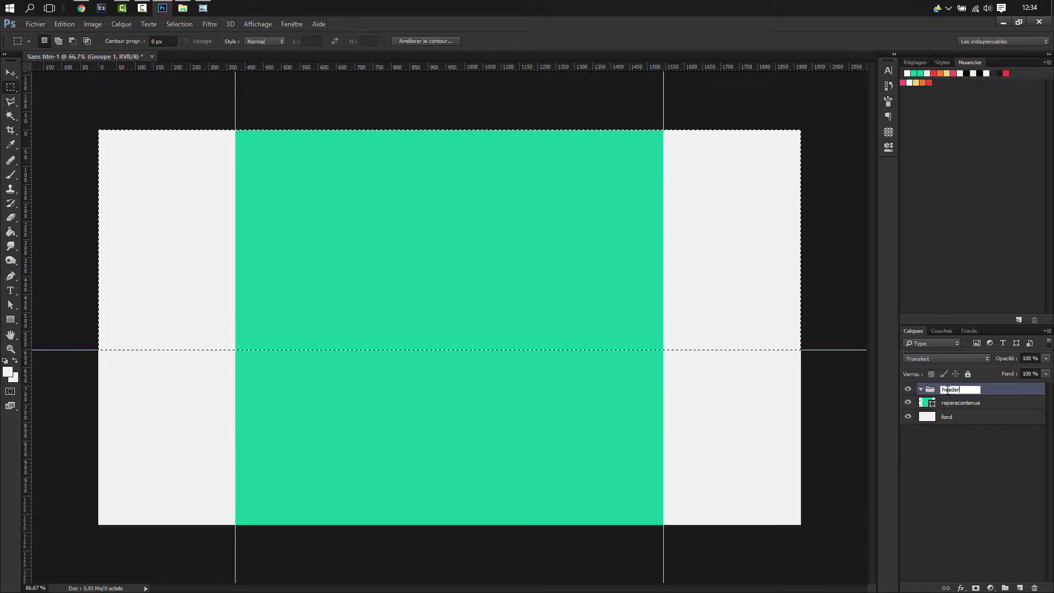
{"action": "key", "text": "Return"}
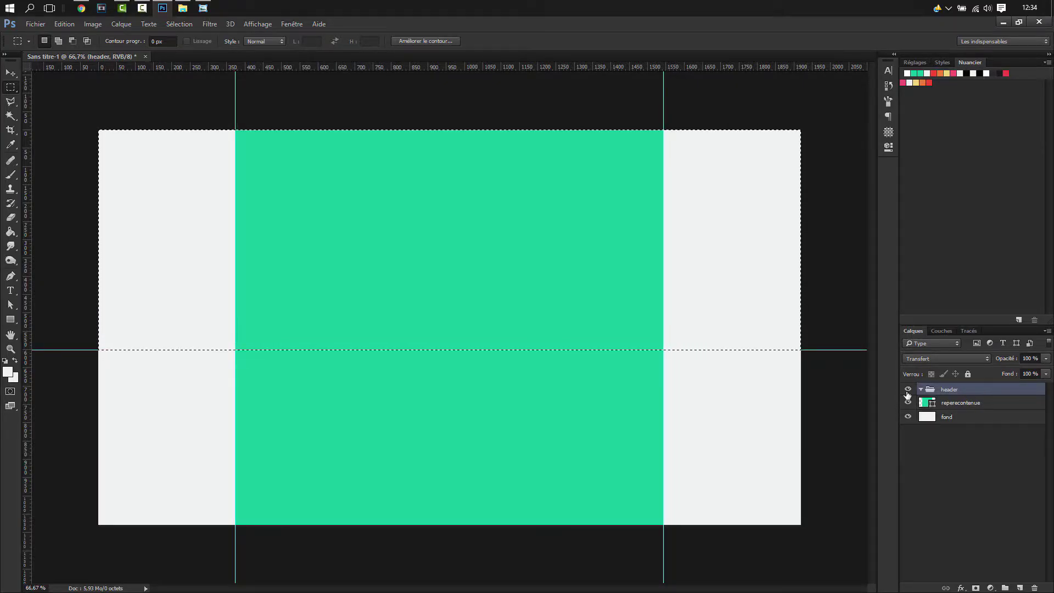
{"action": "right_click", "coordinate": [907, 390]}
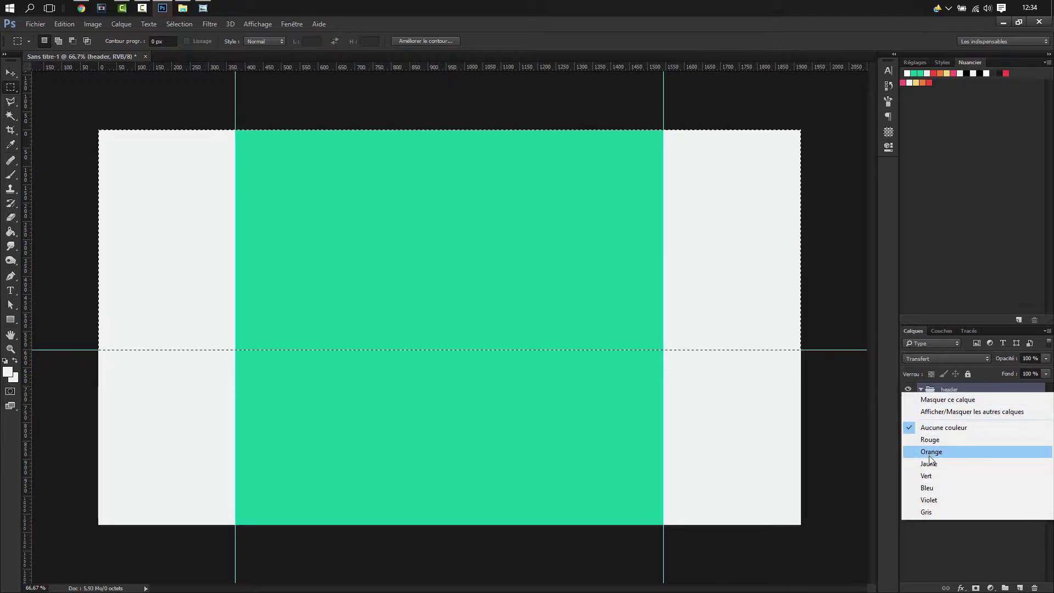
{"action": "left_click", "coordinate": [930, 440]}
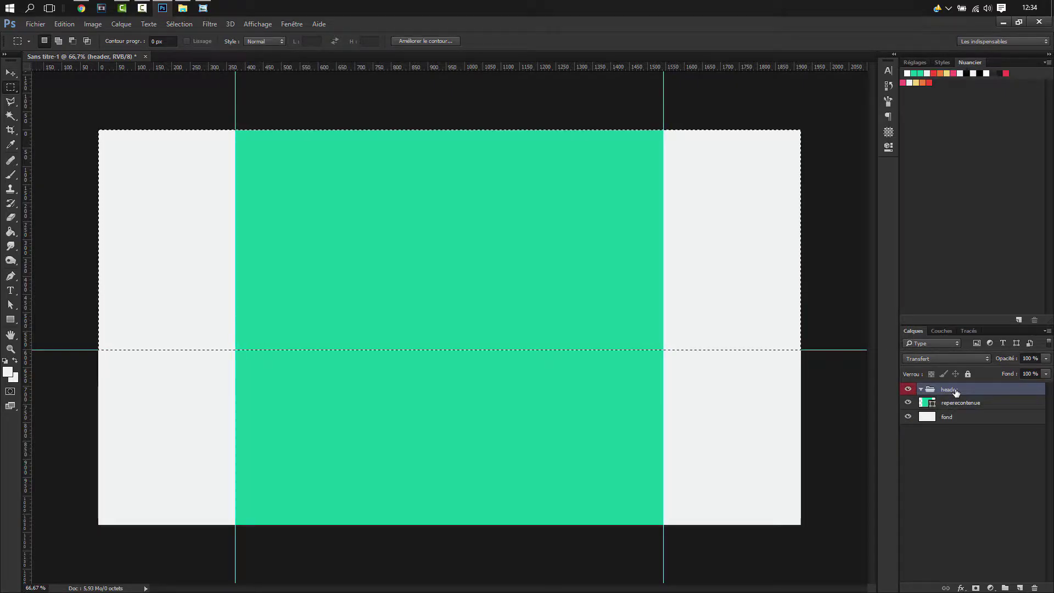
{"action": "key", "text": "ctrl+shift+n"}
{"action": "key", "text": "Return"}
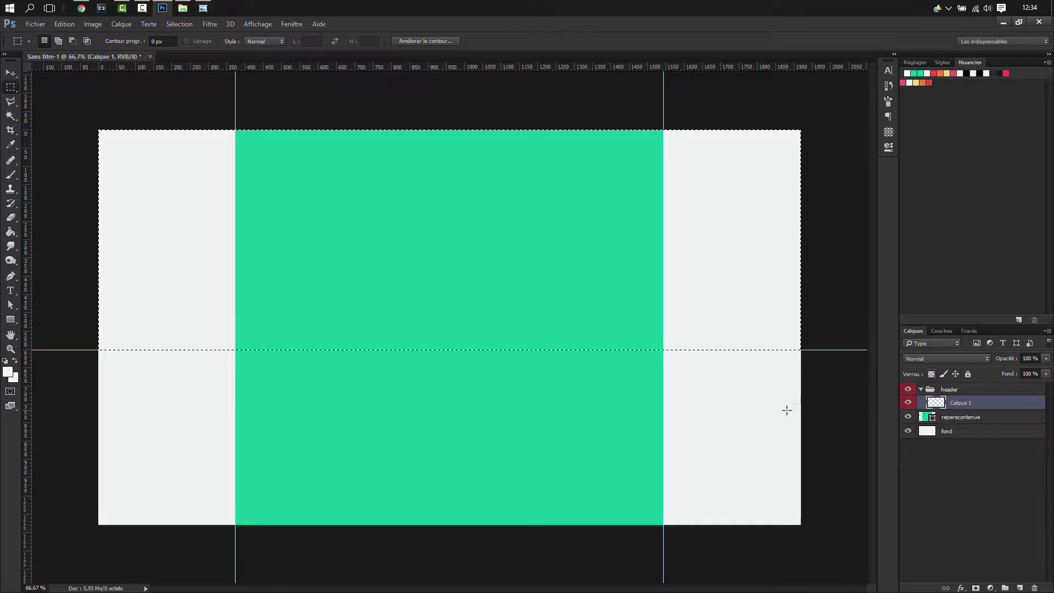
Fill the top band selection on Calque 1 with black.
{"action": "left_click", "coordinate": [967, 73]}
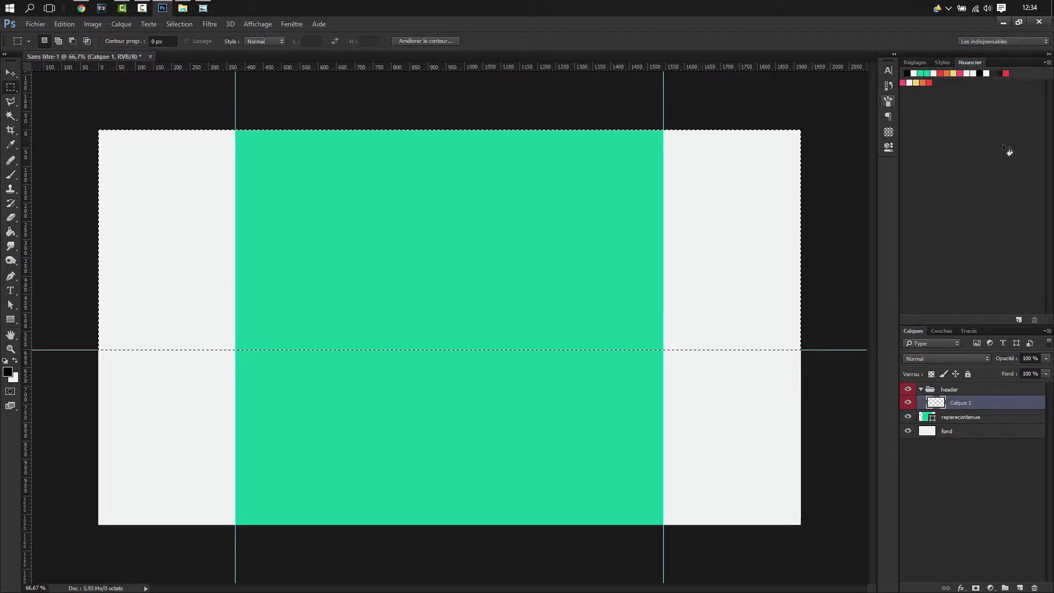
{"action": "key", "text": "alt+BackSpace"}
{"action": "key", "text": "ctrl+d"}
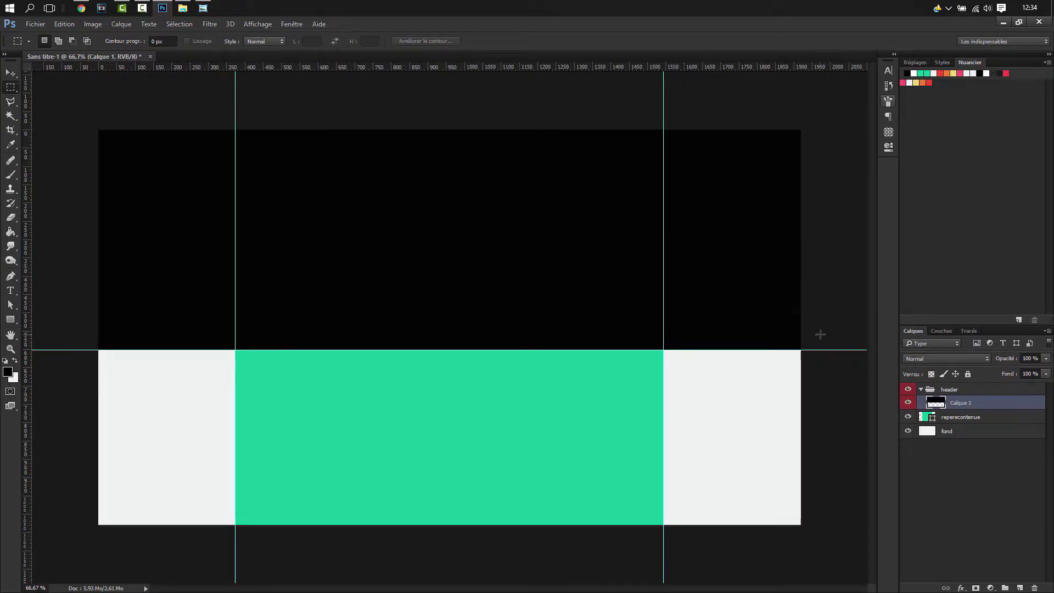
Place header.jpeg as a linked image and scale it to span the full canvas width.
{"action": "left_click", "coordinate": [44, 23]}
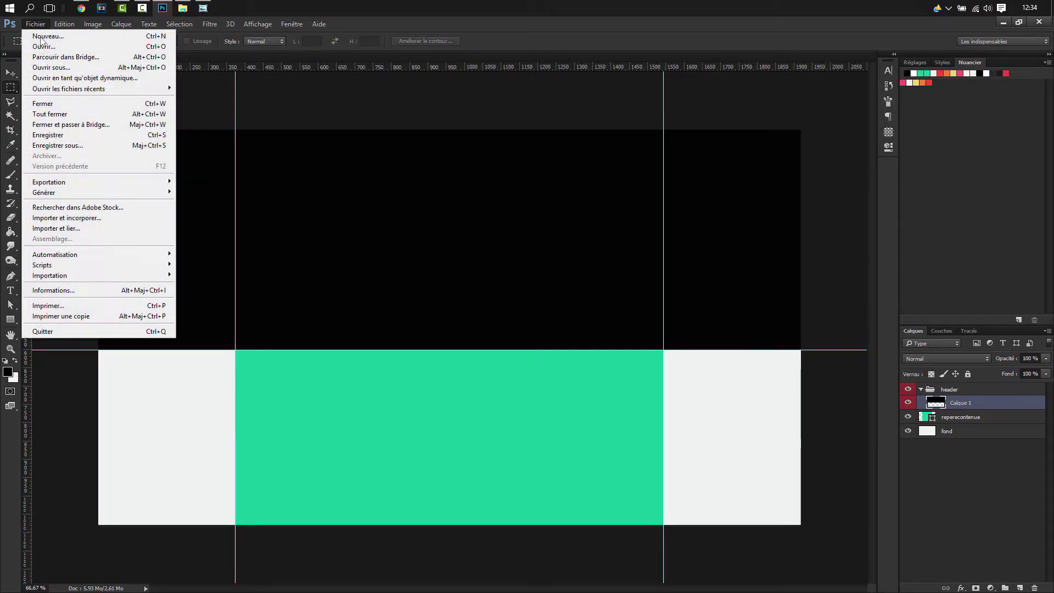
{"action": "left_click", "coordinate": [76, 230]}
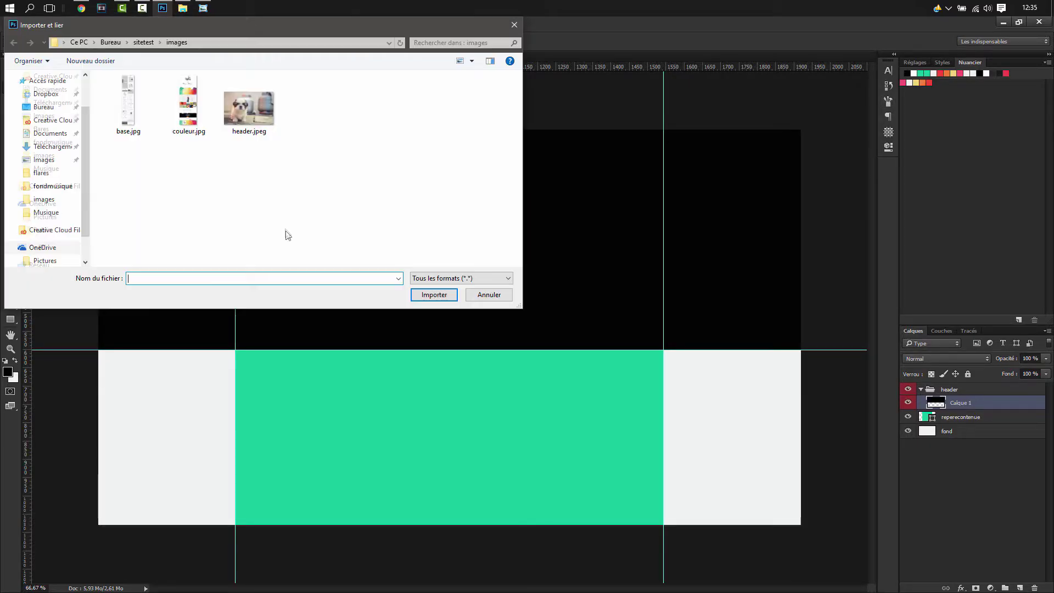
{"action": "left_click", "coordinate": [434, 295]}
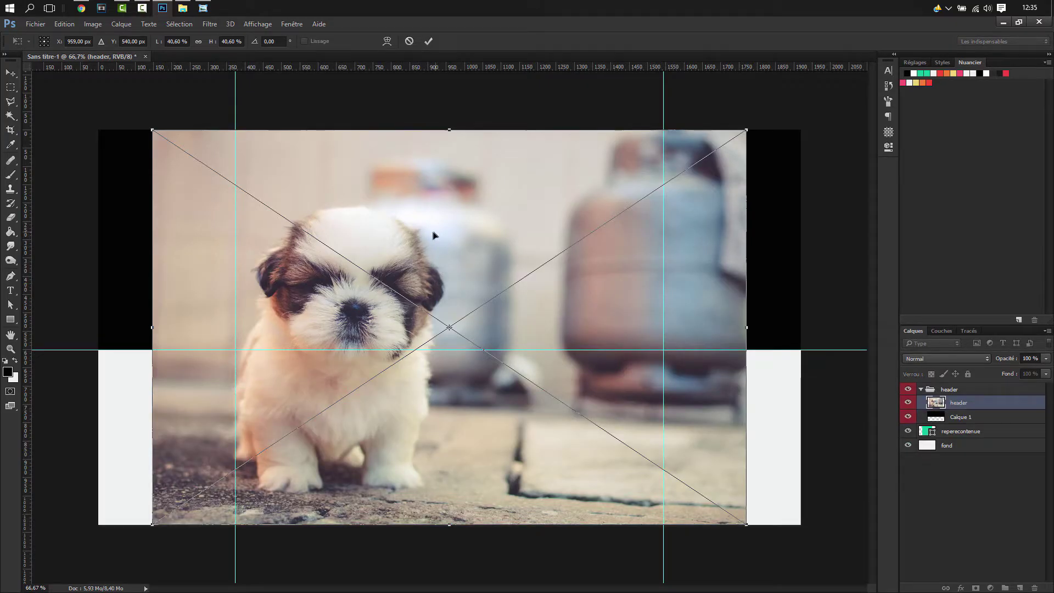
{"action": "left_click_drag", "start_coordinate": [433, 235], "coordinate": [381, 239]}
{"action": "left_click_drag", "start_coordinate": [693, 525], "coordinate": [816, 575]}
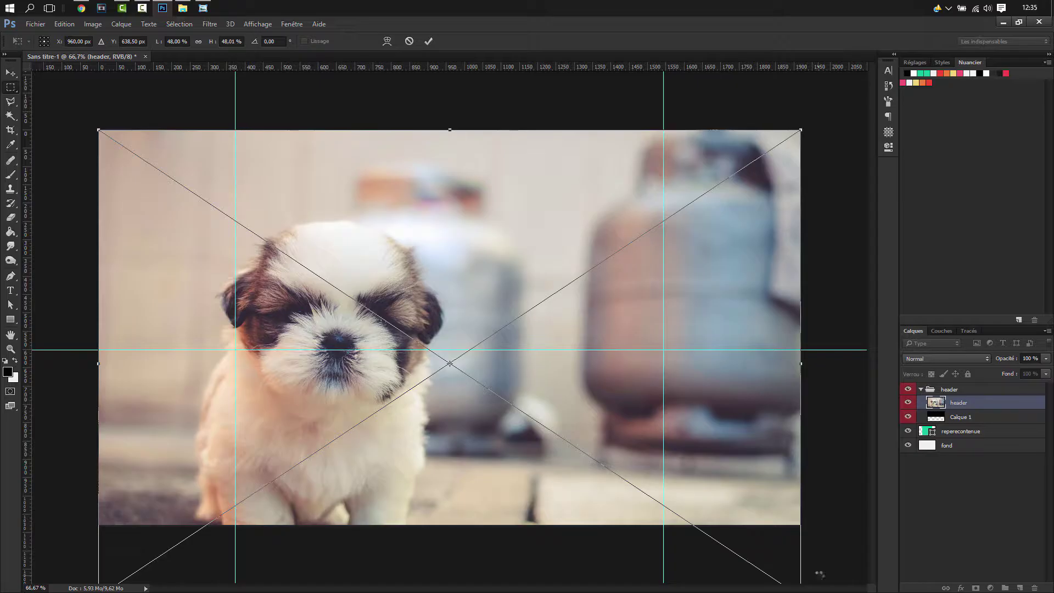
{"action": "key", "text": "Return"}
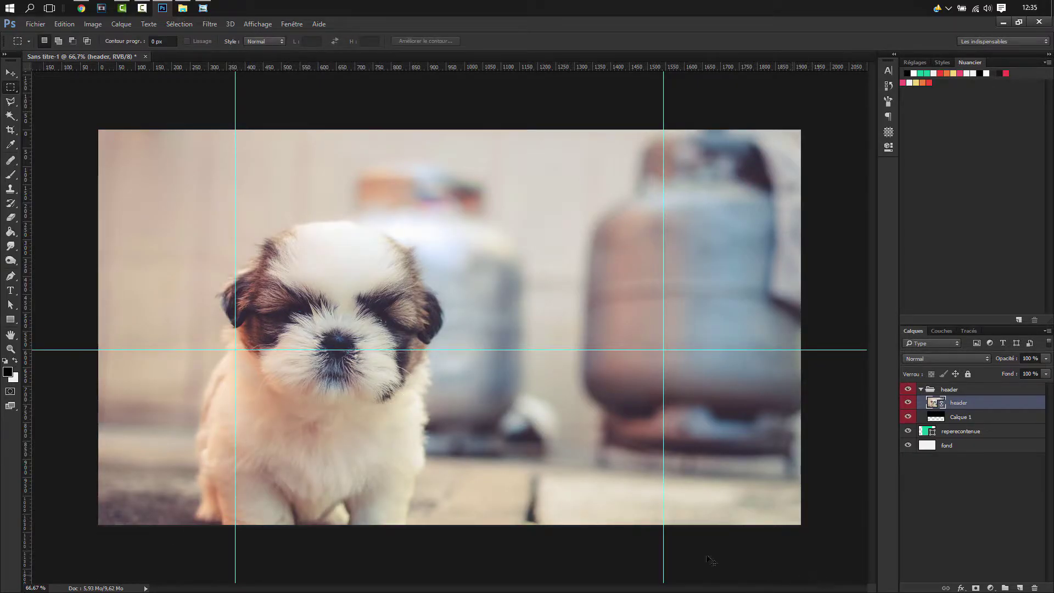
Flip the puppy photo horizontally.
{"action": "key", "text": "ctrl+t"}
{"action": "right_click", "coordinate": [515, 365]}
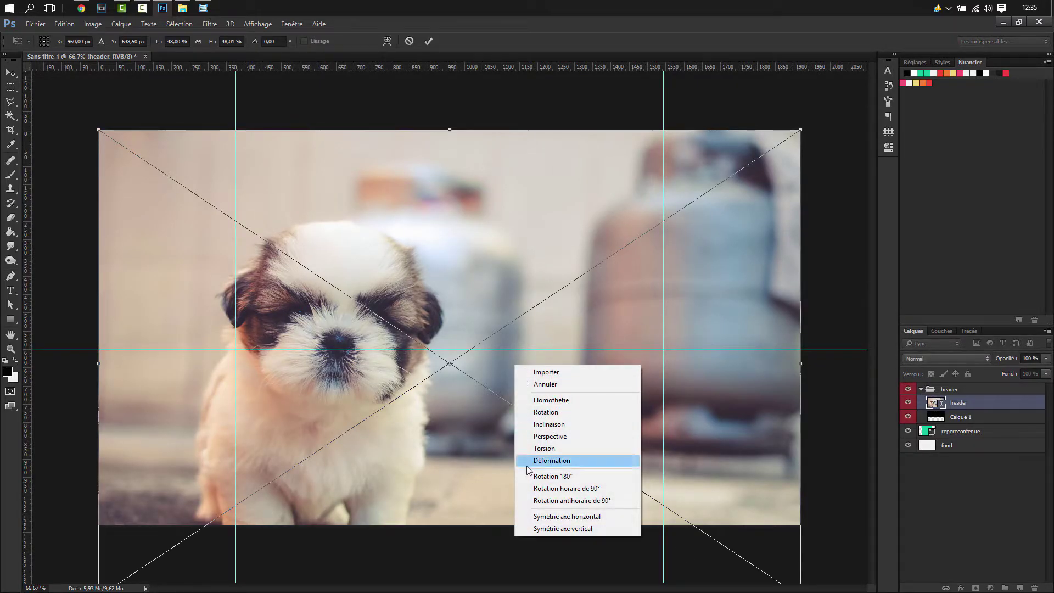
{"action": "left_click", "coordinate": [547, 516]}
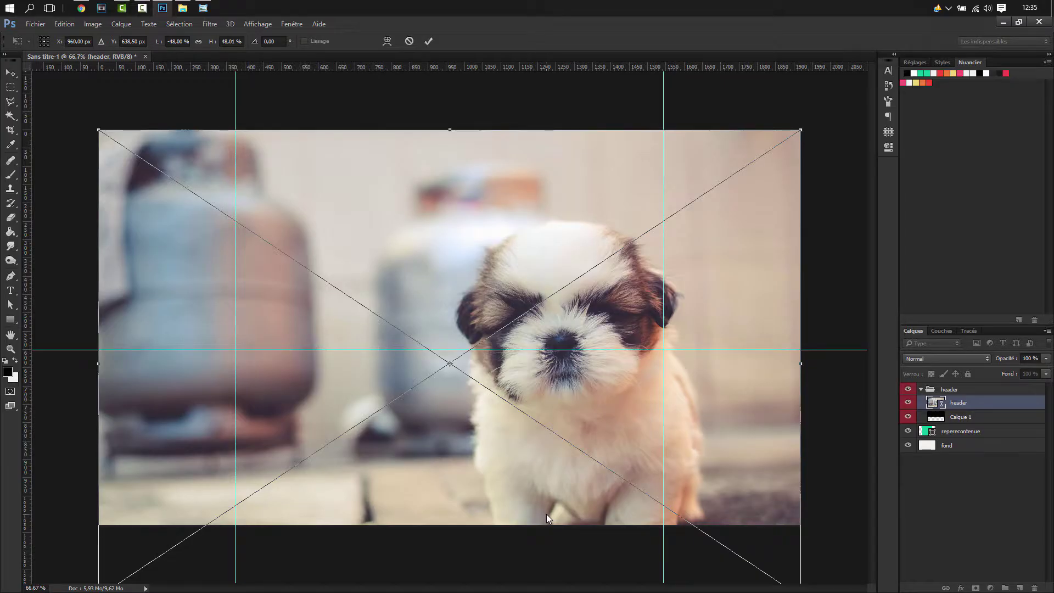
{"action": "key", "text": "Return"}
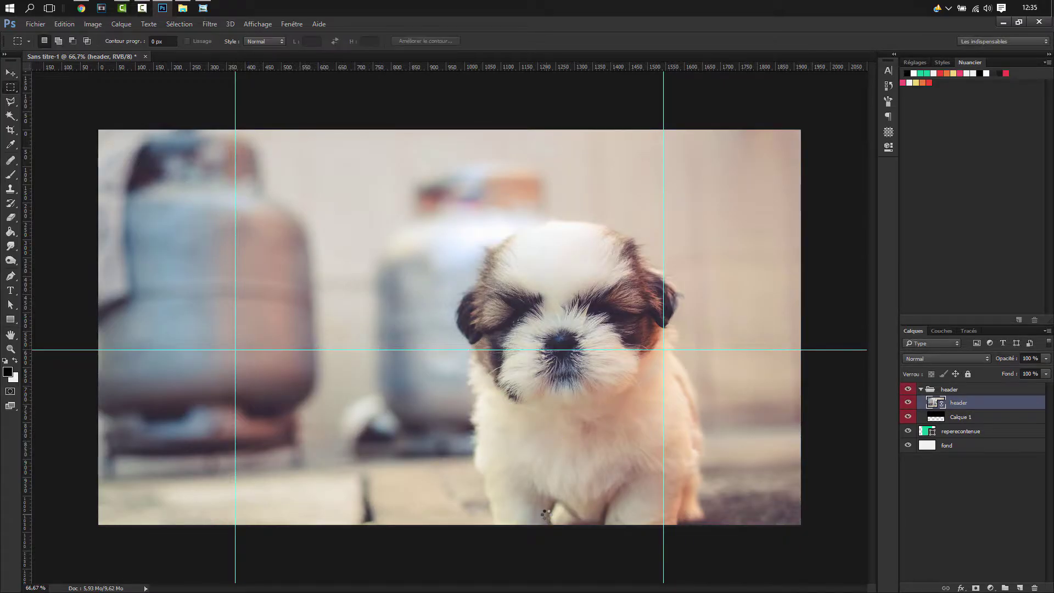
Clip the puppy photo to the black band layer Calque 1.
{"action": "key", "text": "v"}
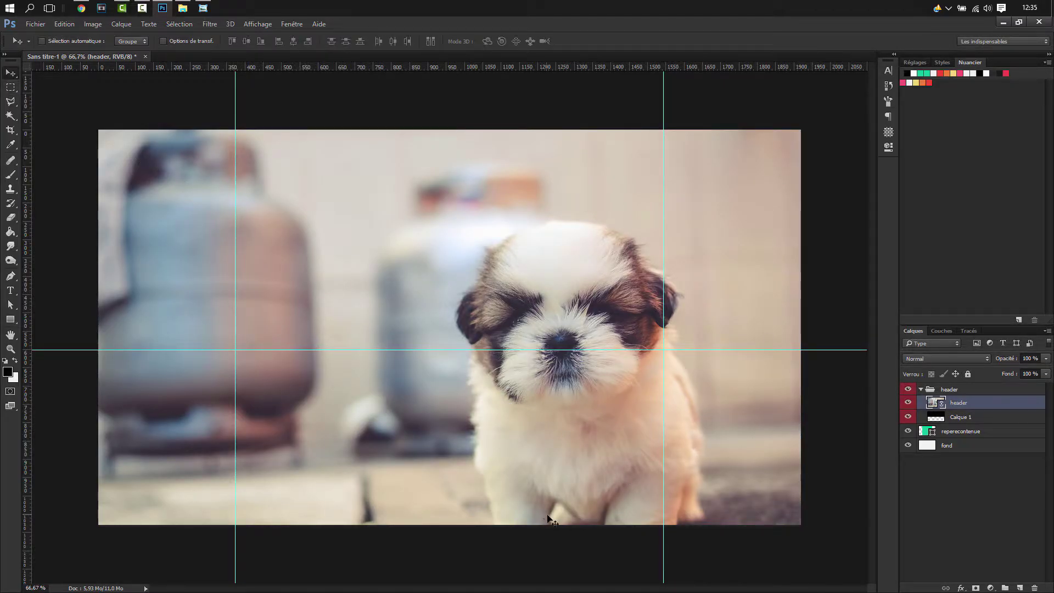
{"action": "left_click", "coordinate": [960, 417]}
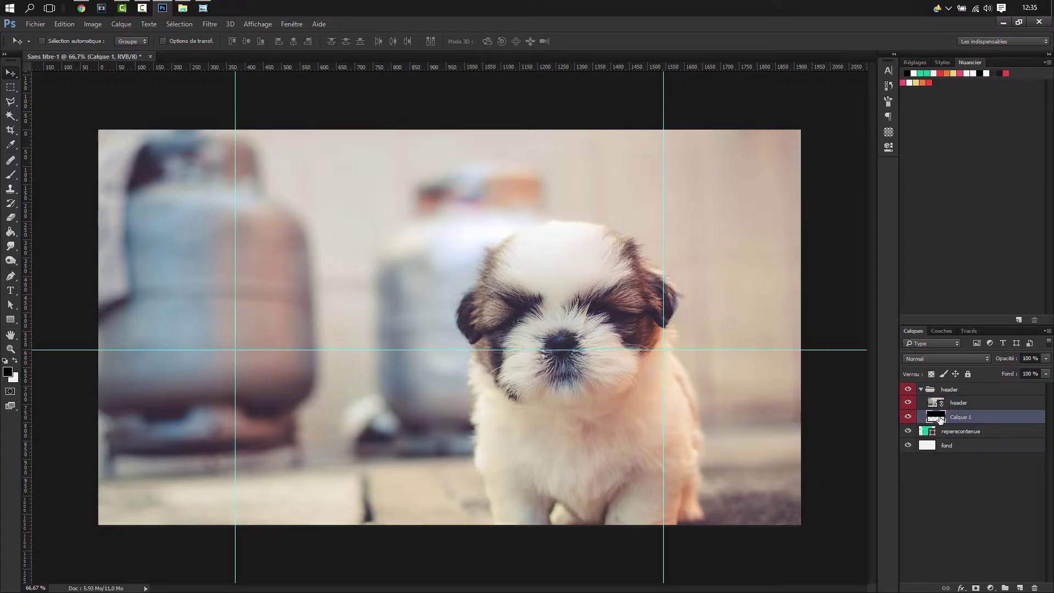
{"action": "left_click", "coordinate": [960, 404]}
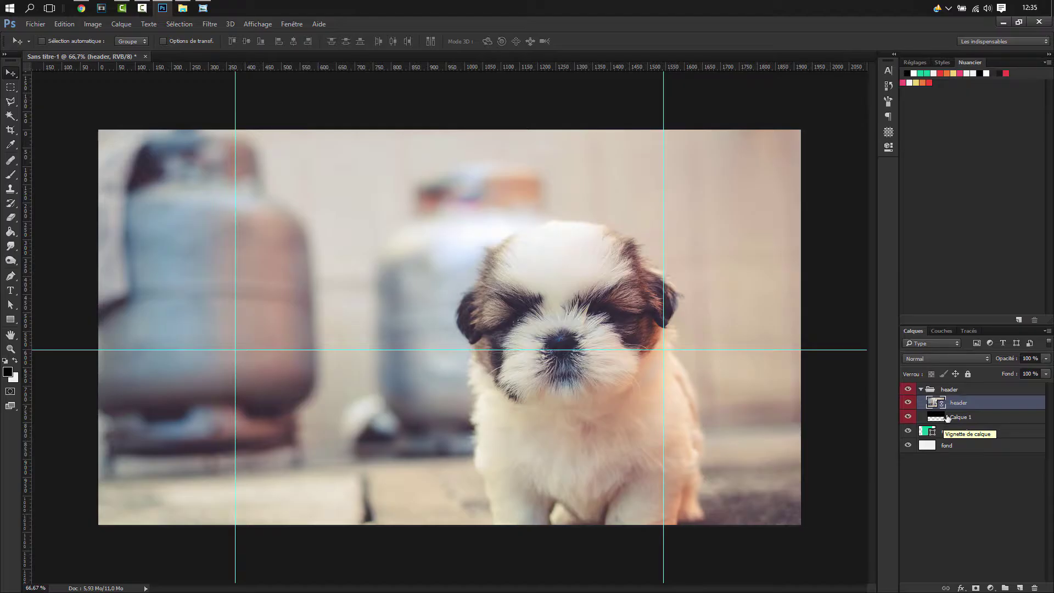
{"action": "left_click", "coordinate": [939, 419]}
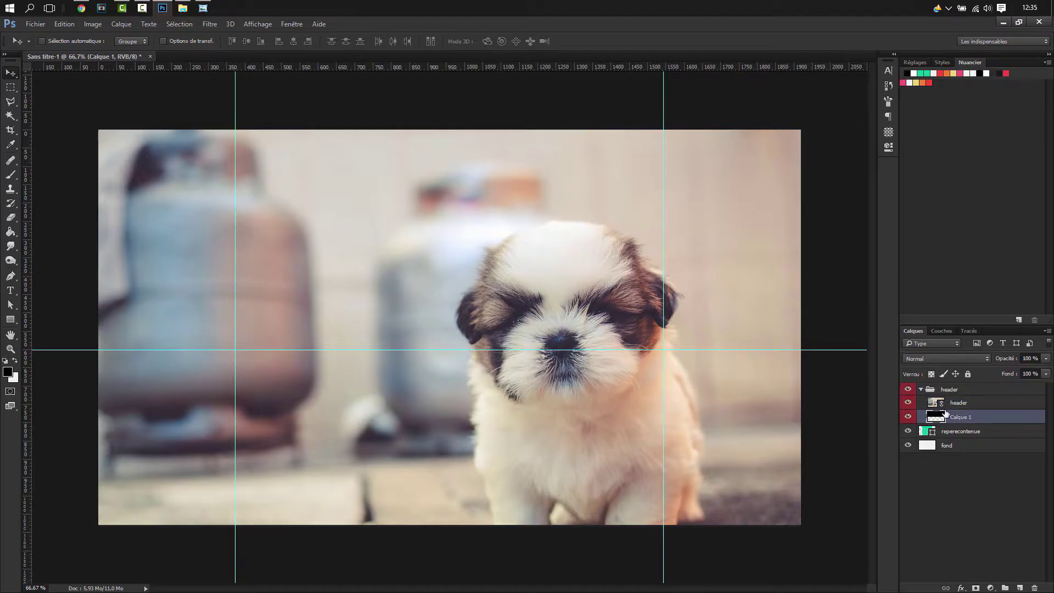
{"action": "left_click", "coordinate": [965, 401]}
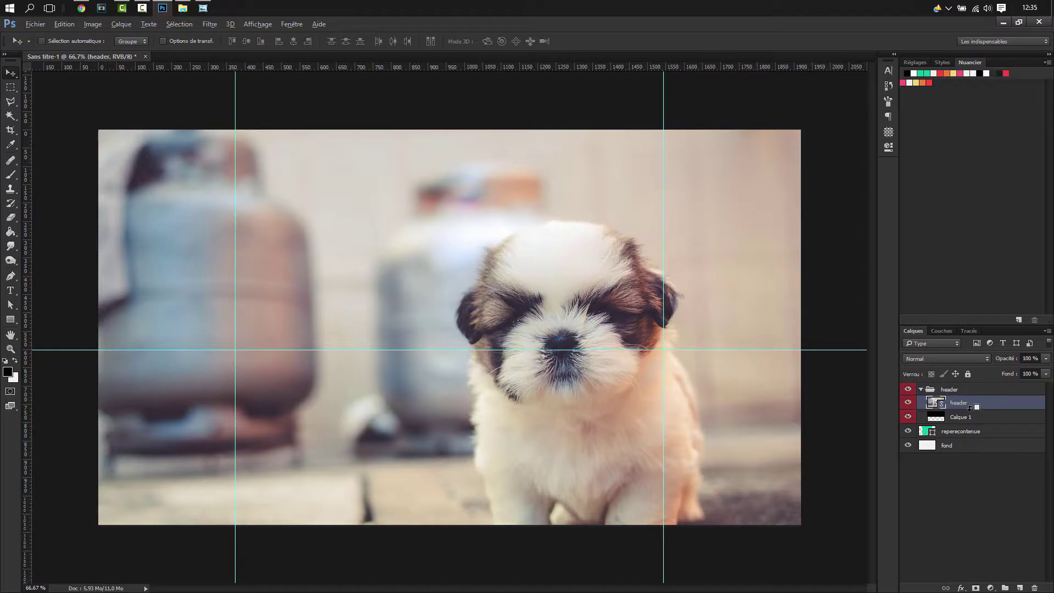
{"action": "left_click", "coordinate": [970, 409], "text": "alt"}
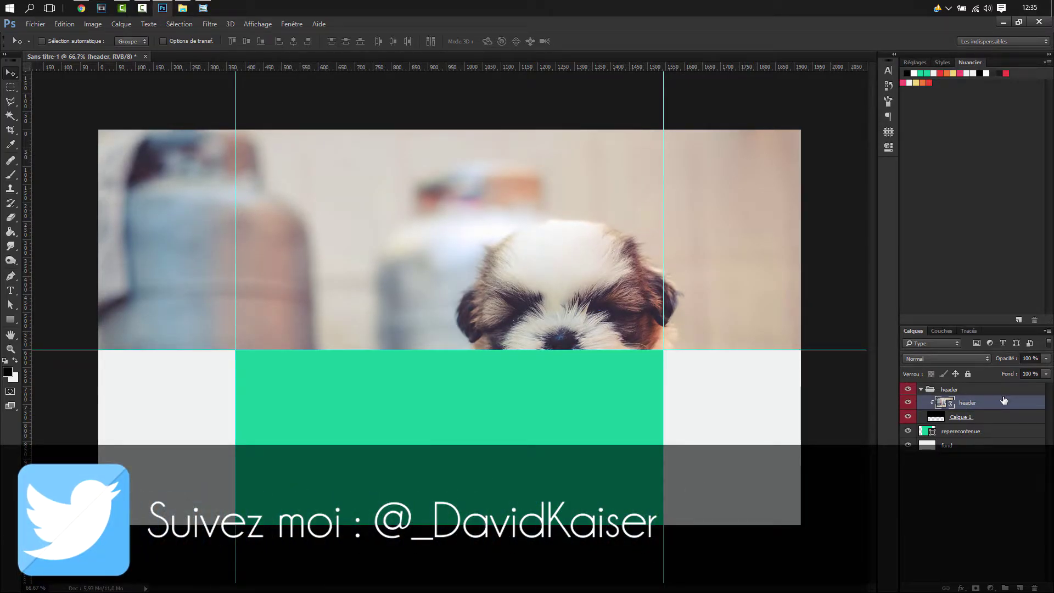
Nudge the puppy photo upward and duplicate the Calque 1 band layer.
{"action": "key", "text": "shift+Up"}
{"action": "key", "text": "shift+Up"}
{"action": "key", "text": "shift+Up"}
{"action": "key", "text": "shift+Up"}
{"action": "key", "text": "shift+Up"}
{"action": "key", "text": "shift+Up"}
{"action": "key", "text": "shift+Up"}
{"action": "key", "text": "shift+Up"}
{"action": "key", "text": "shift+Up"}
{"action": "key", "text": "shift+Up"}
{"action": "key", "text": "shift+Up"}
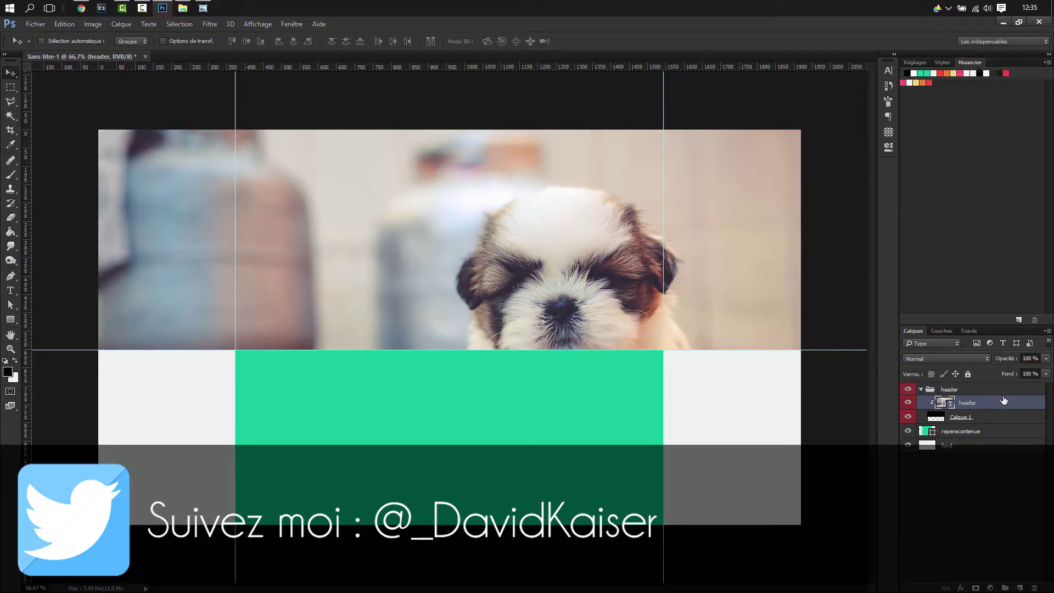
{"action": "key", "text": "shift+Up"}
{"action": "key", "text": "shift+Up"}
{"action": "key", "text": "shift+Up"}
{"action": "key", "text": "shift+Up"}
{"action": "key", "text": "shift+Up"}
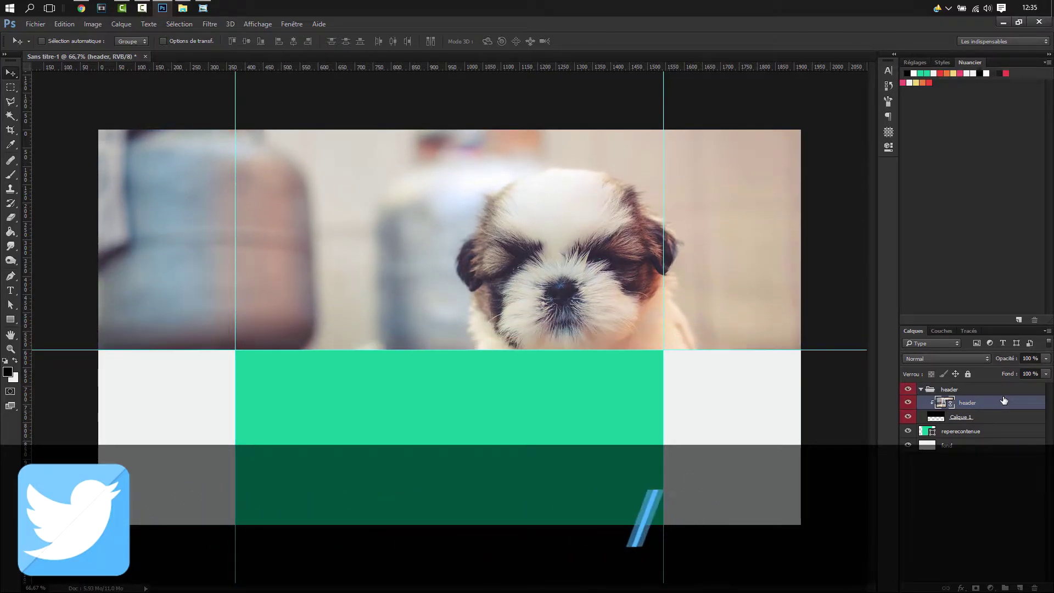
{"action": "key", "text": "shift+Up"}
{"action": "key", "text": "shift+Up"}
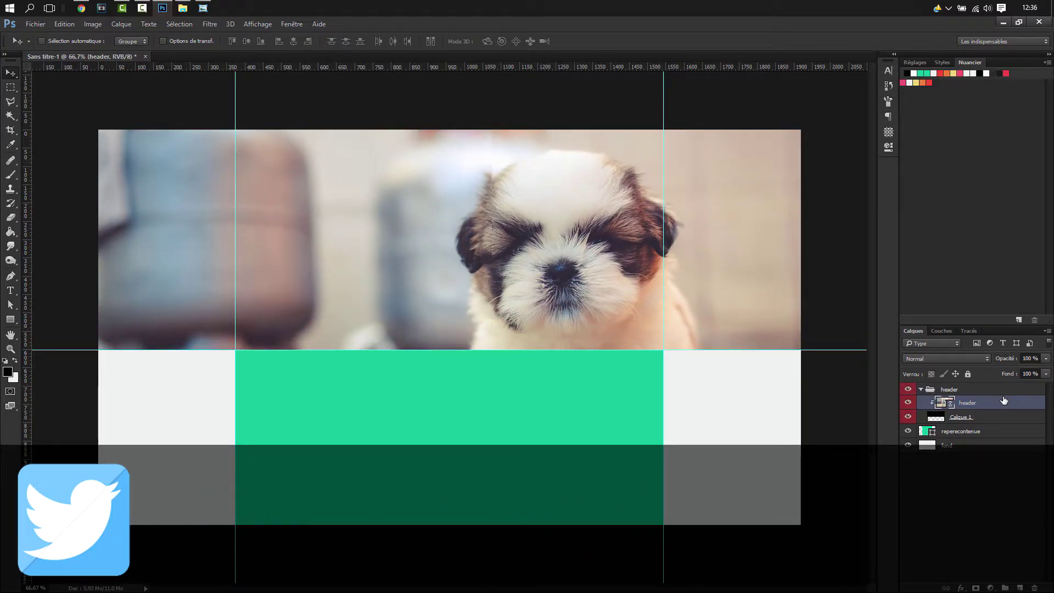
{"action": "key", "text": "shift+Up"}
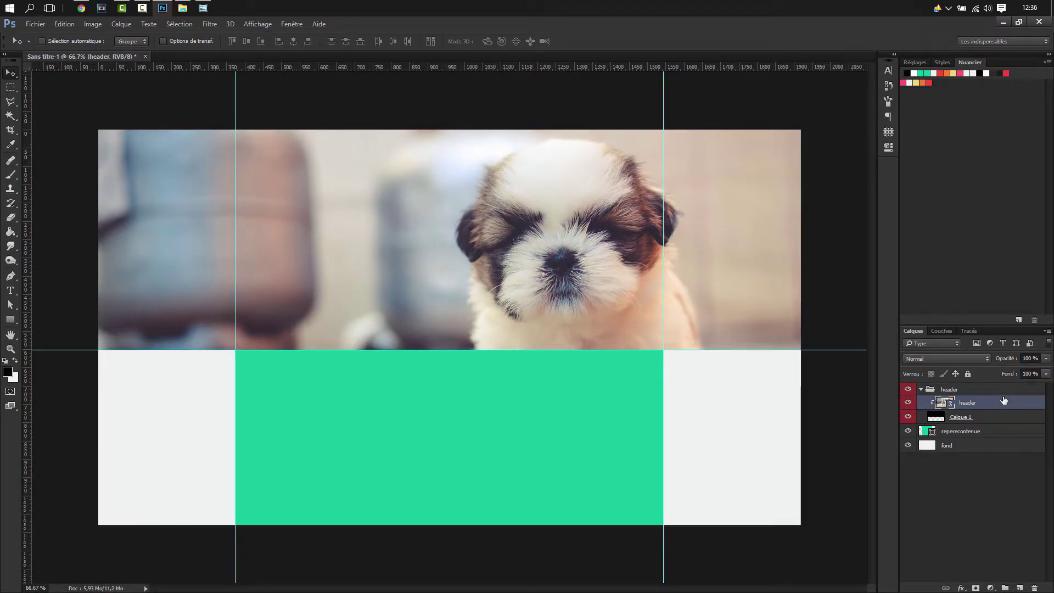
{"action": "left_click", "coordinate": [978, 419]}
{"action": "key", "text": "ctrl+j"}
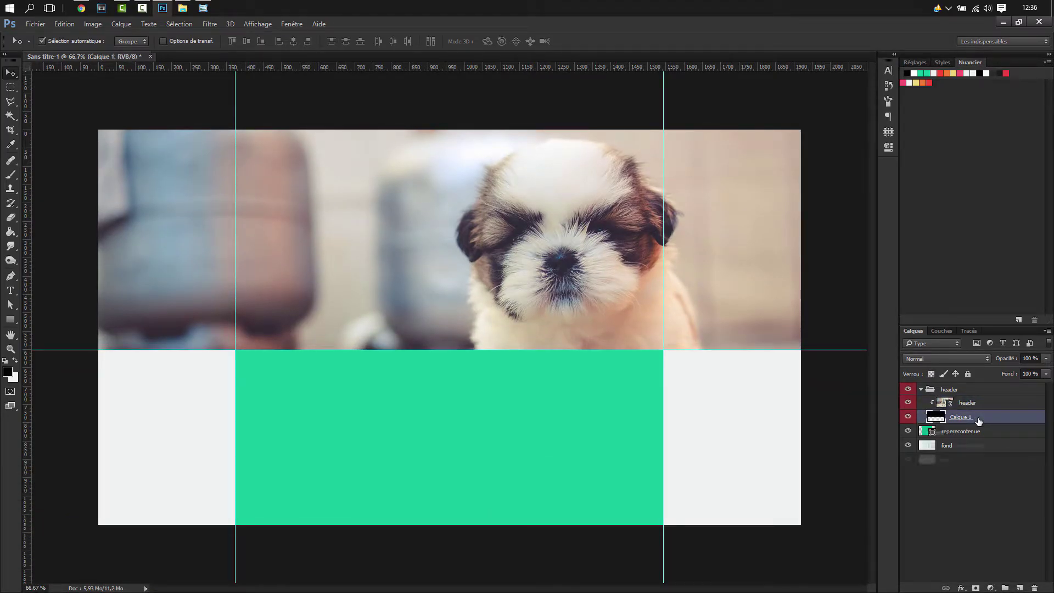
Move Calque 1 above the puppy photo, fill its band pink and set its opacity to 50%.
{"action": "left_click_drag", "start_coordinate": [972, 435], "coordinate": [939, 405]}
{"action": "left_click", "coordinate": [938, 404]}
{"action": "left_click", "coordinate": [939, 406], "text": "ctrl"}
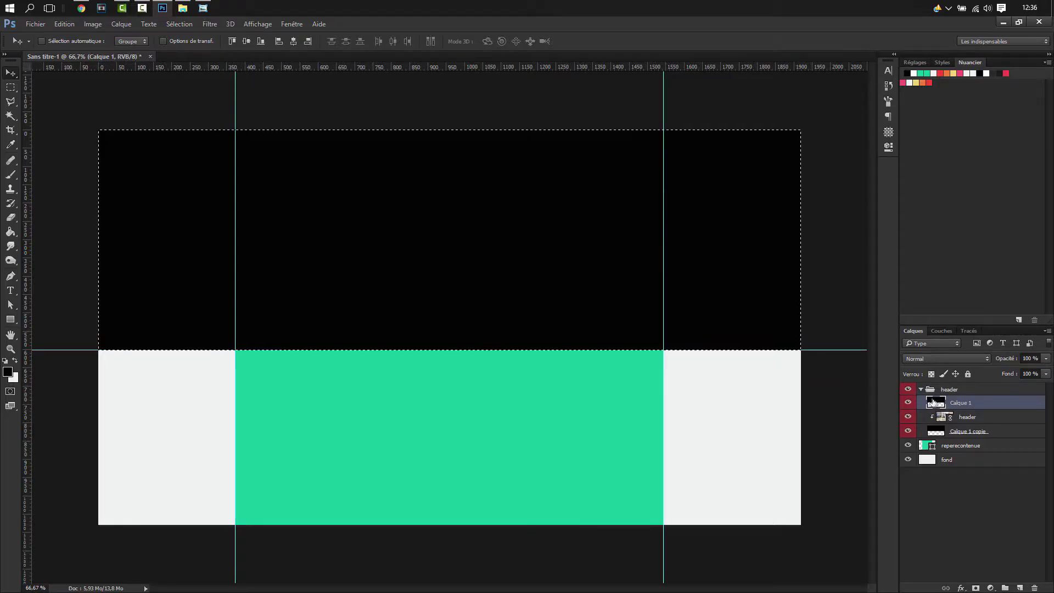
{"action": "left_click", "coordinate": [904, 82]}
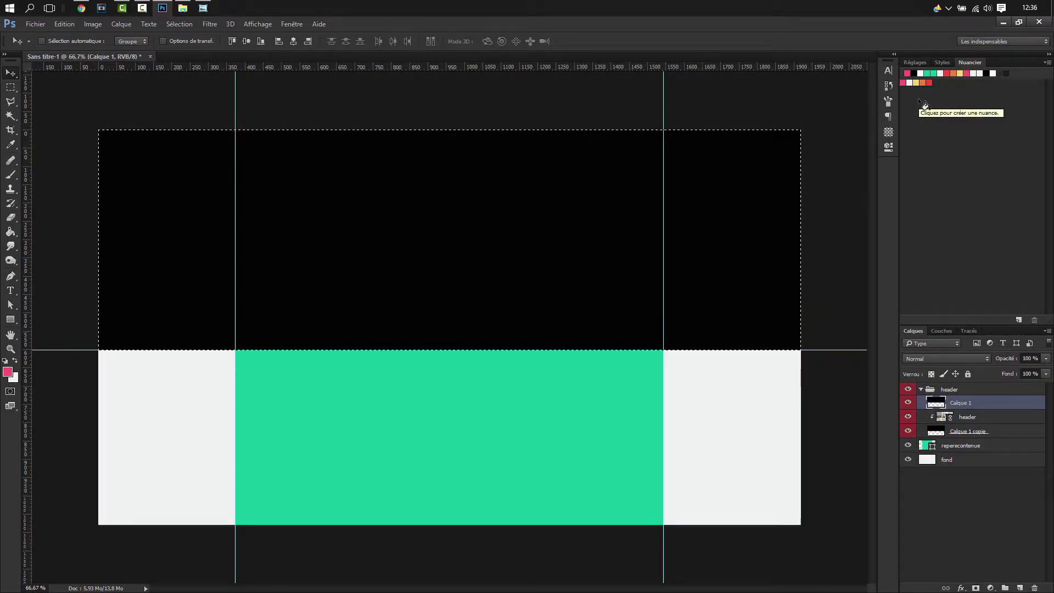
{"action": "key", "text": "alt+BackSpace"}
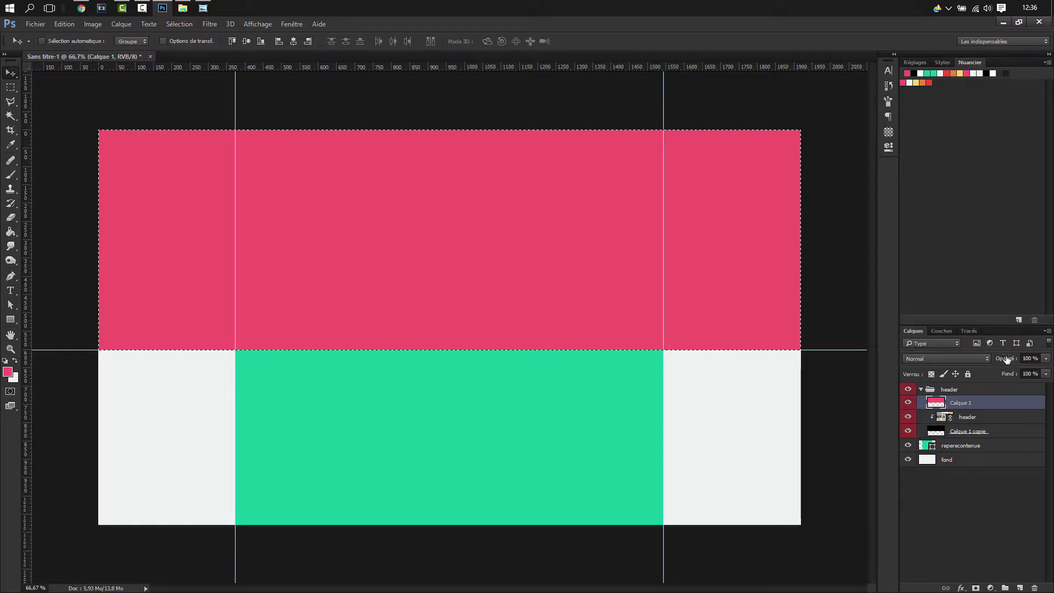
{"action": "left_click", "coordinate": [1030, 358]}
{"action": "type", "text": "50"}
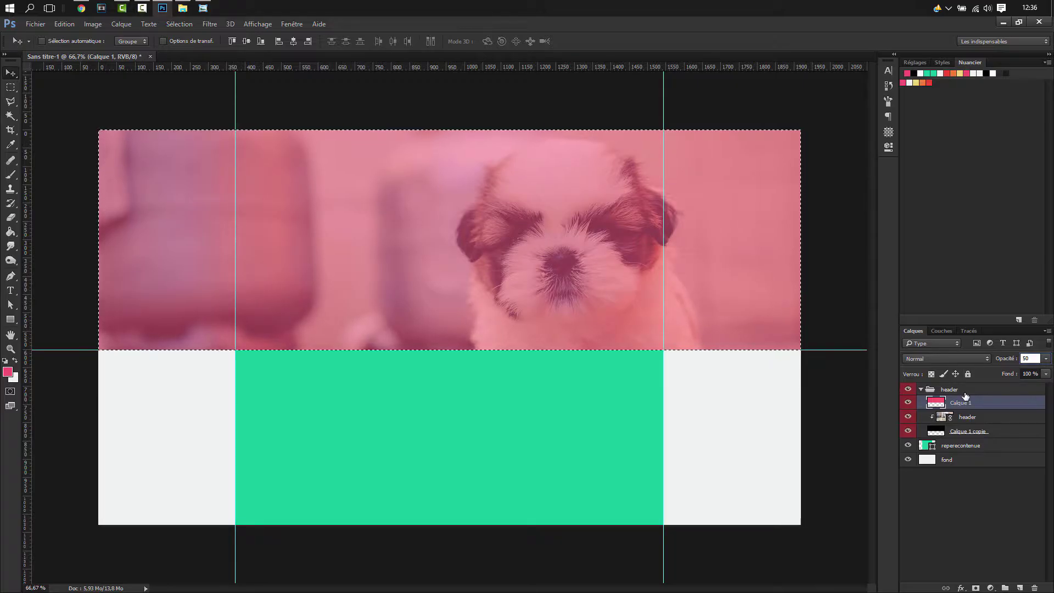
{"action": "key", "text": "ctrl+d"}
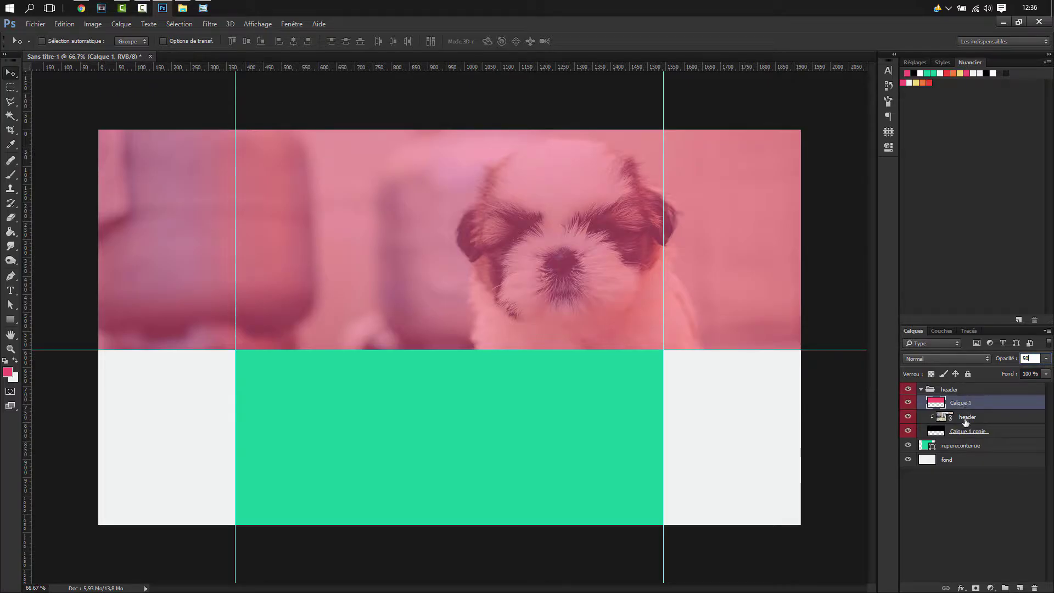
{"action": "left_click", "coordinate": [971, 419]}
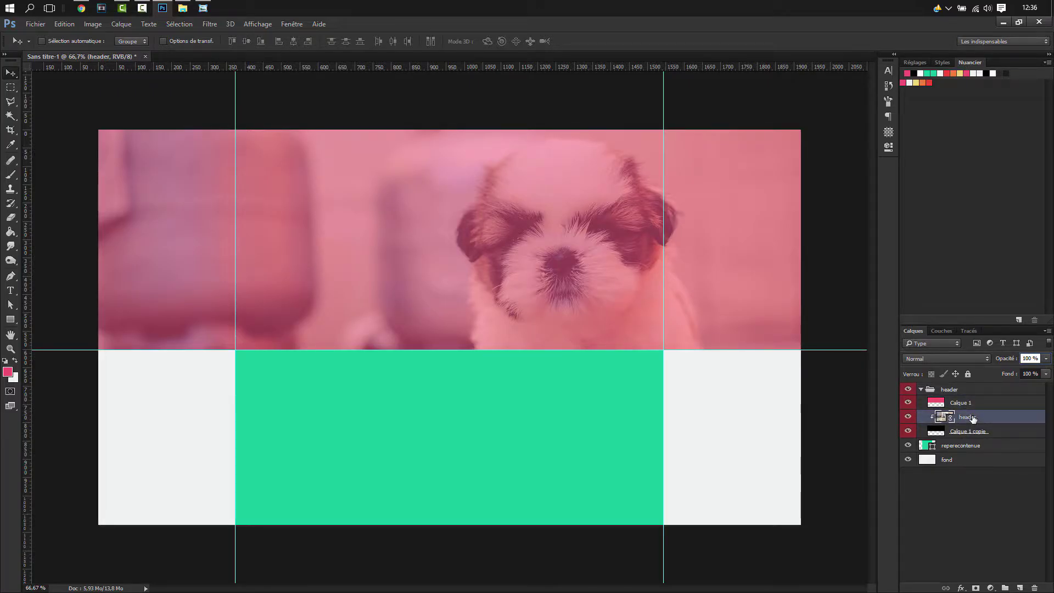
Apply Levels to the puppy photo with black input 20 and midtone gamma 0,86.
{"action": "key", "text": "ctrl+l"}
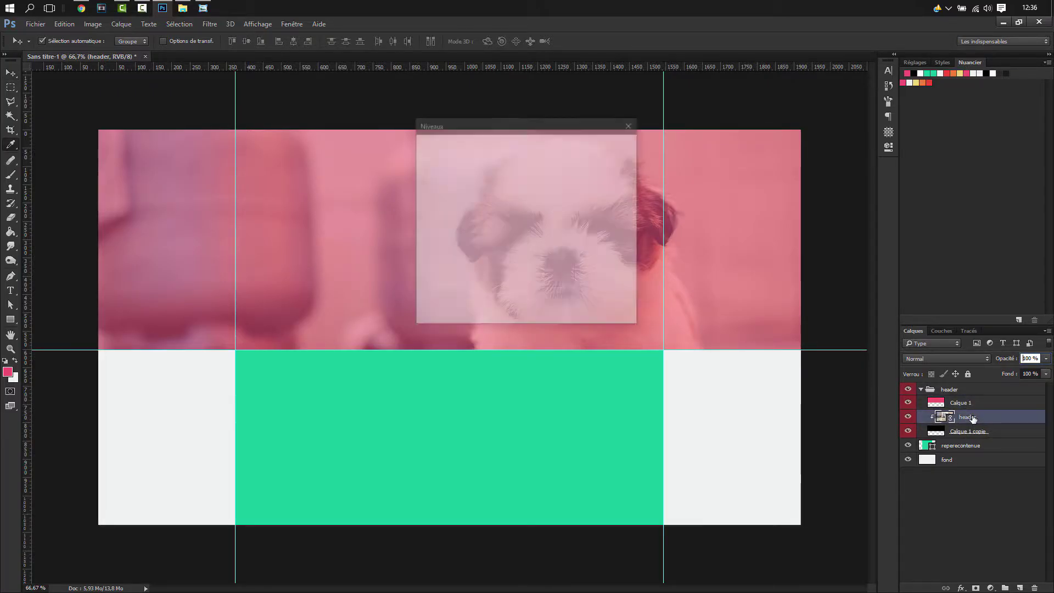
{"action": "left_click_drag", "start_coordinate": [554, 130], "coordinate": [697, 410]}
{"action": "left_click_drag", "start_coordinate": [570, 530], "coordinate": [581, 531]}
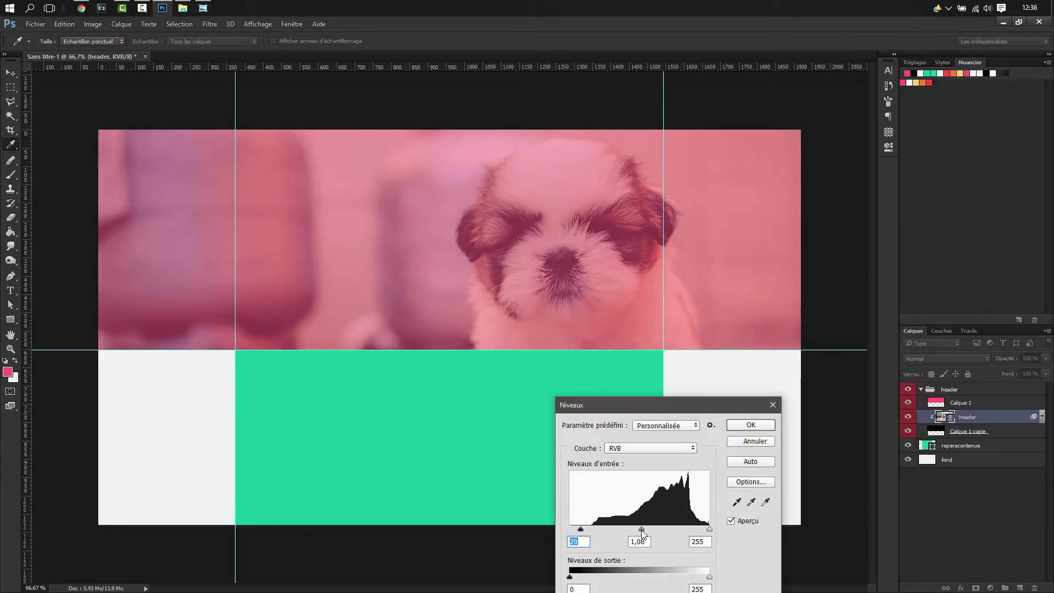
{"action": "left_click_drag", "start_coordinate": [647, 530], "coordinate": [652, 529]}
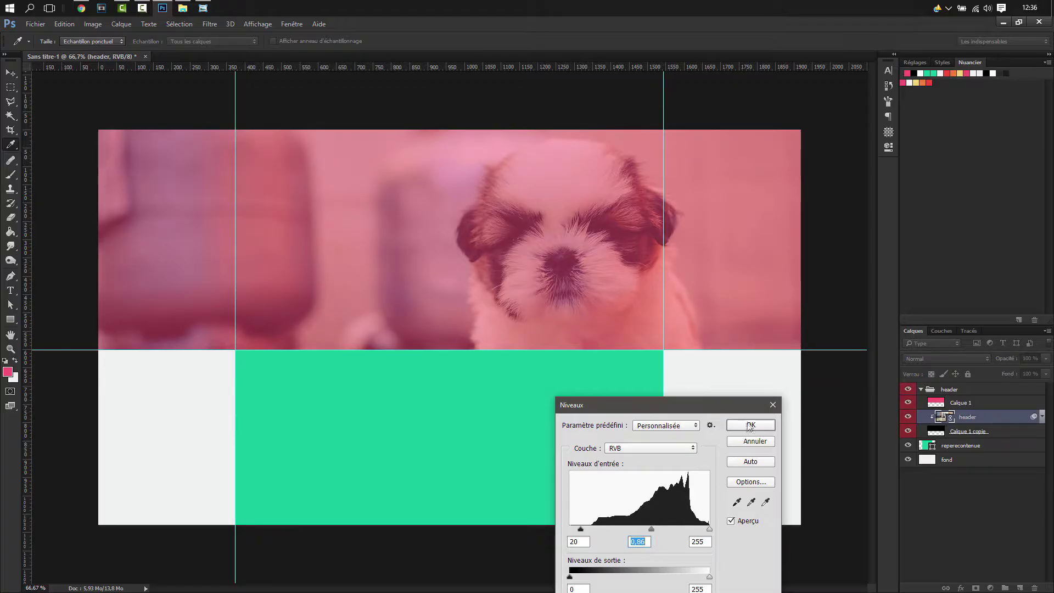
{"action": "left_click", "coordinate": [741, 426]}
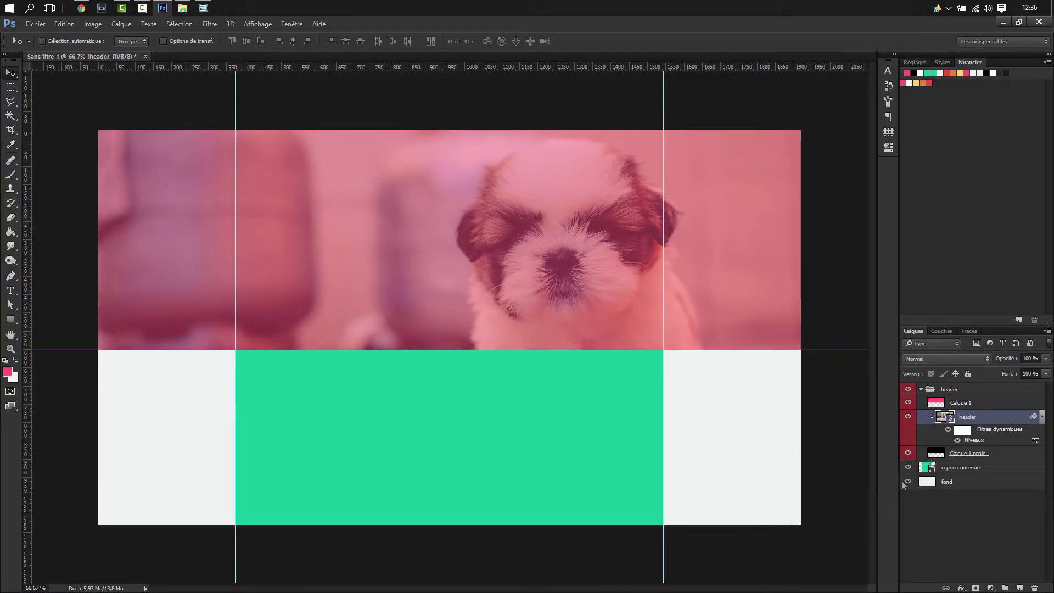
{"action": "left_click", "coordinate": [959, 400]}
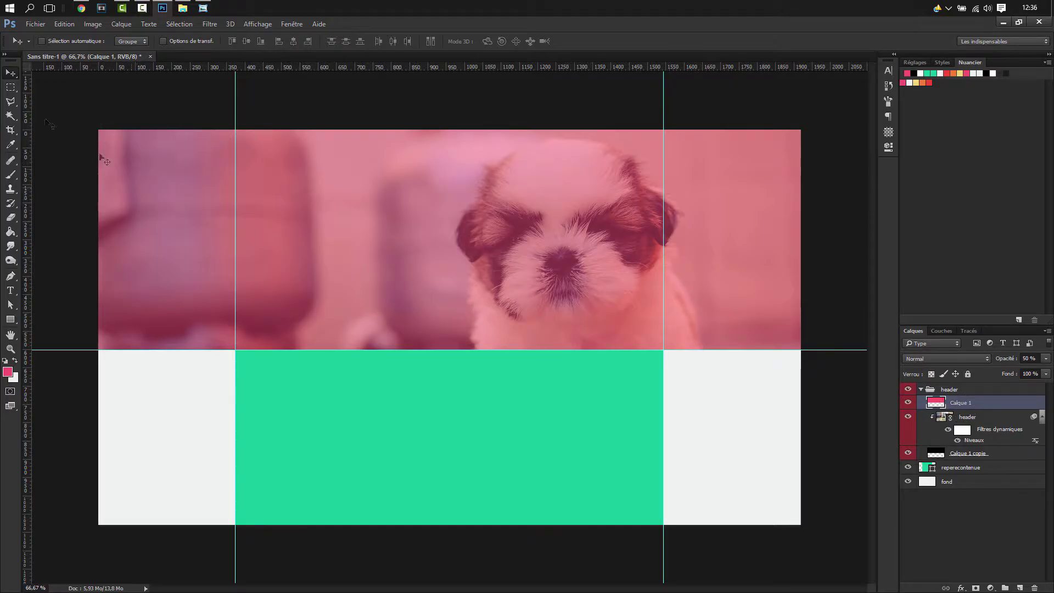
Add a horizontal guide 80 px down from the top of the header.
{"action": "left_click", "coordinate": [11, 87]}
{"action": "left_click_drag", "start_coordinate": [98, 130], "coordinate": [806, 159]}
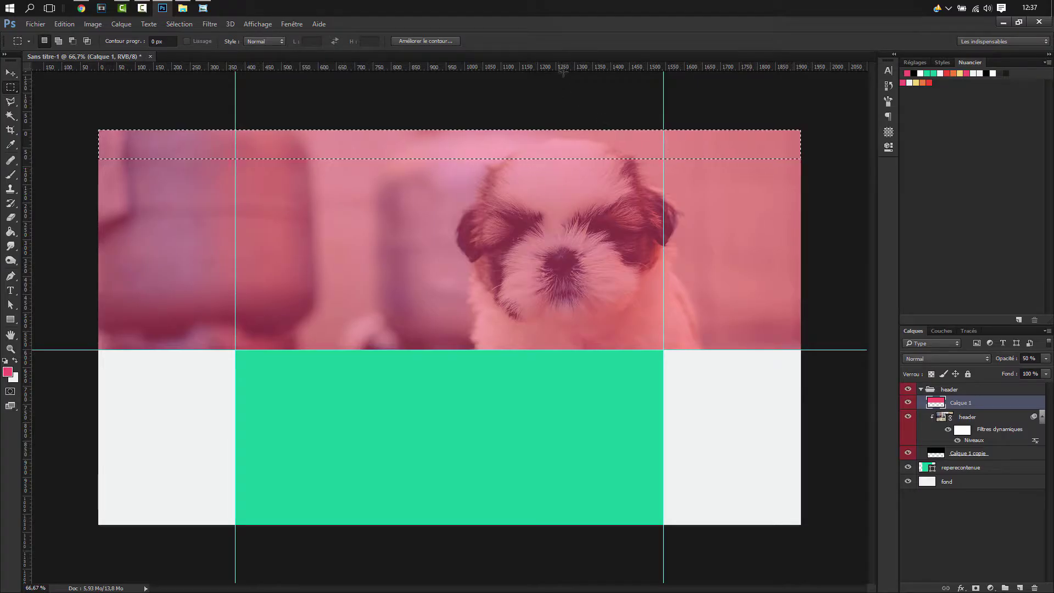
{"action": "left_click_drag", "start_coordinate": [567, 69], "coordinate": [563, 159]}
{"action": "key", "text": "ctrl+d"}
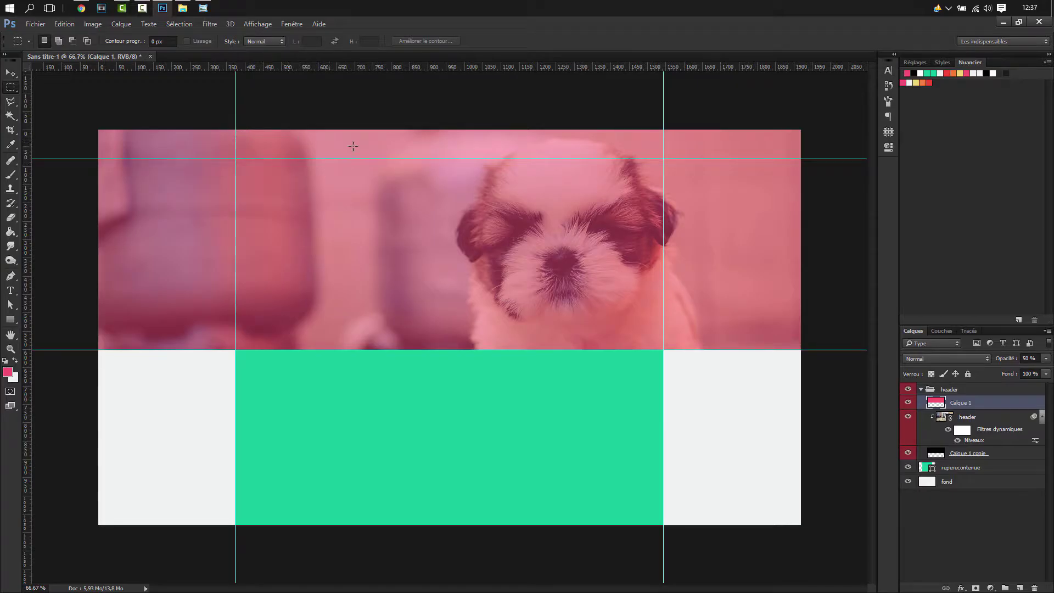
Test a white 51% opacity strip layer across the top 80 px, then delete it.
{"action": "left_click_drag", "start_coordinate": [97, 130], "coordinate": [815, 161]}
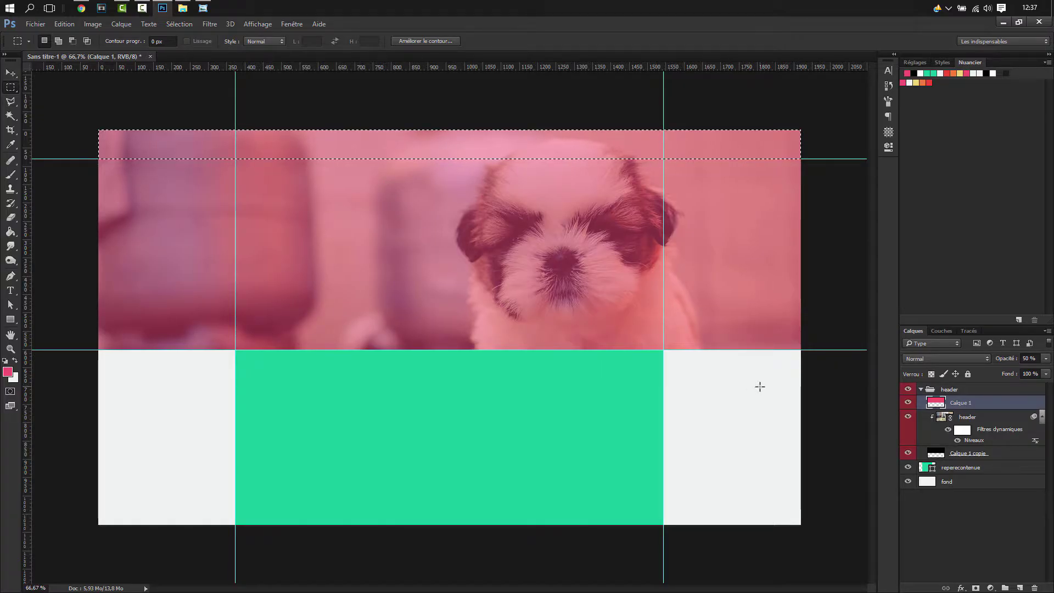
{"action": "key", "text": "ctrl+shift+n"}
{"action": "key", "text": "Return"}
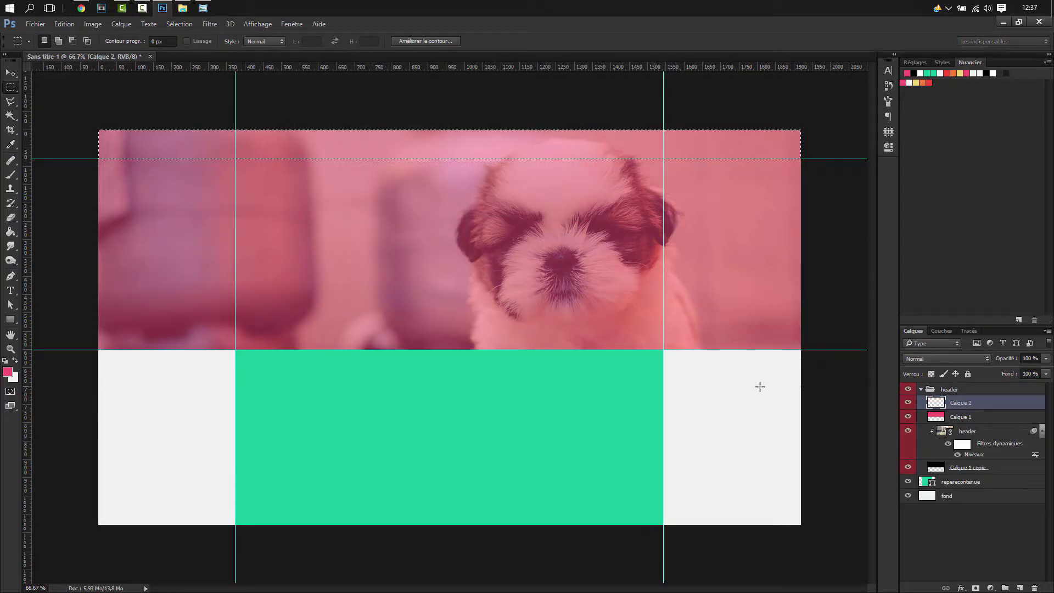
{"action": "key", "text": "x"}
{"action": "key", "text": "alt+BackSpace"}
{"action": "key", "text": "ctrl+d"}
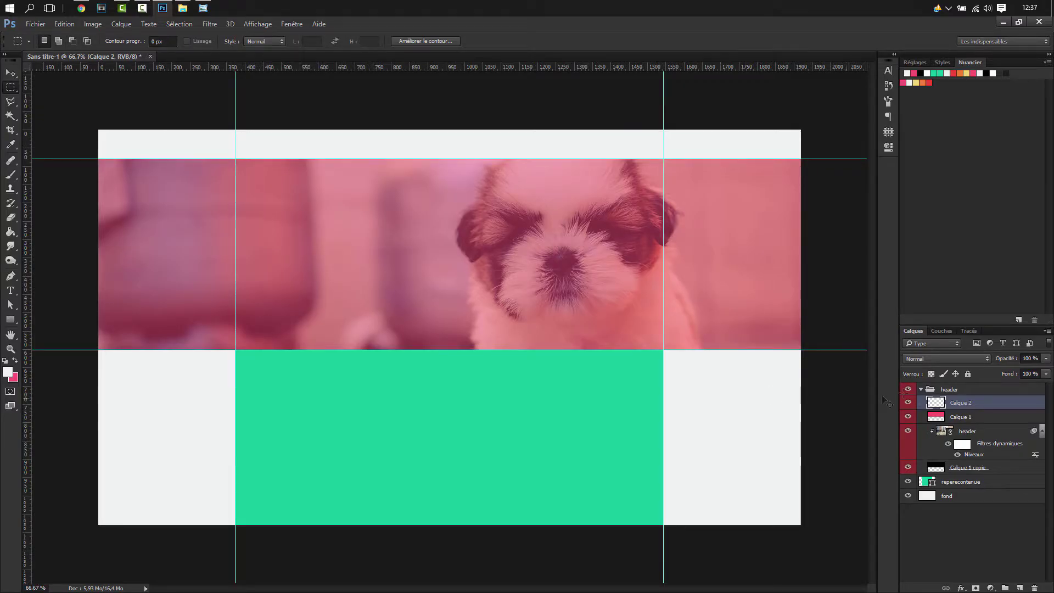
{"action": "left_click_drag", "start_coordinate": [1011, 359], "coordinate": [983, 365]}
{"action": "left_click", "coordinate": [697, 266]}
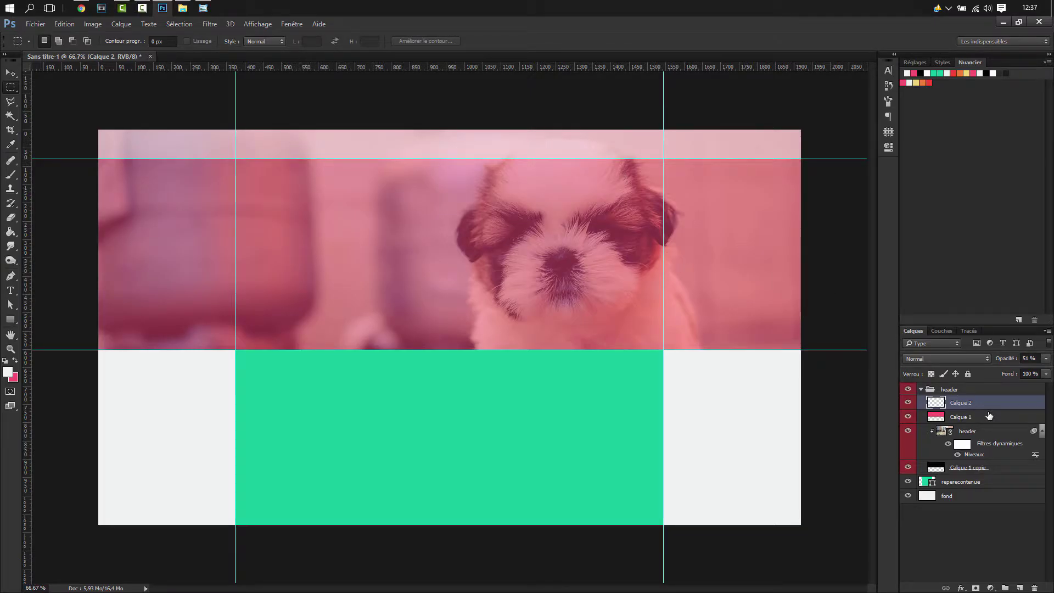
{"action": "key", "text": "Delete"}
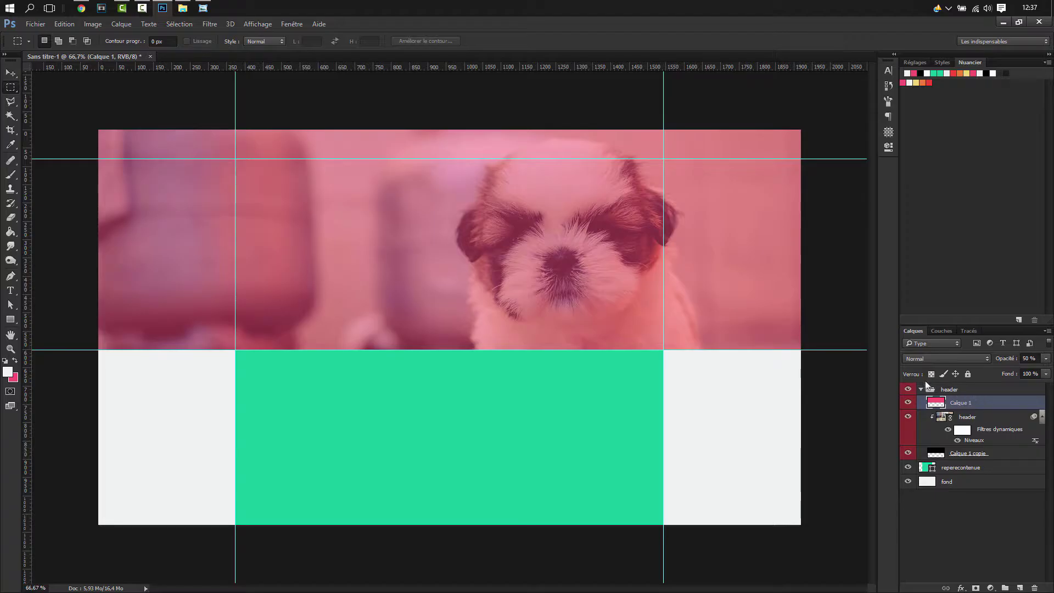
{"action": "key", "text": "t"}
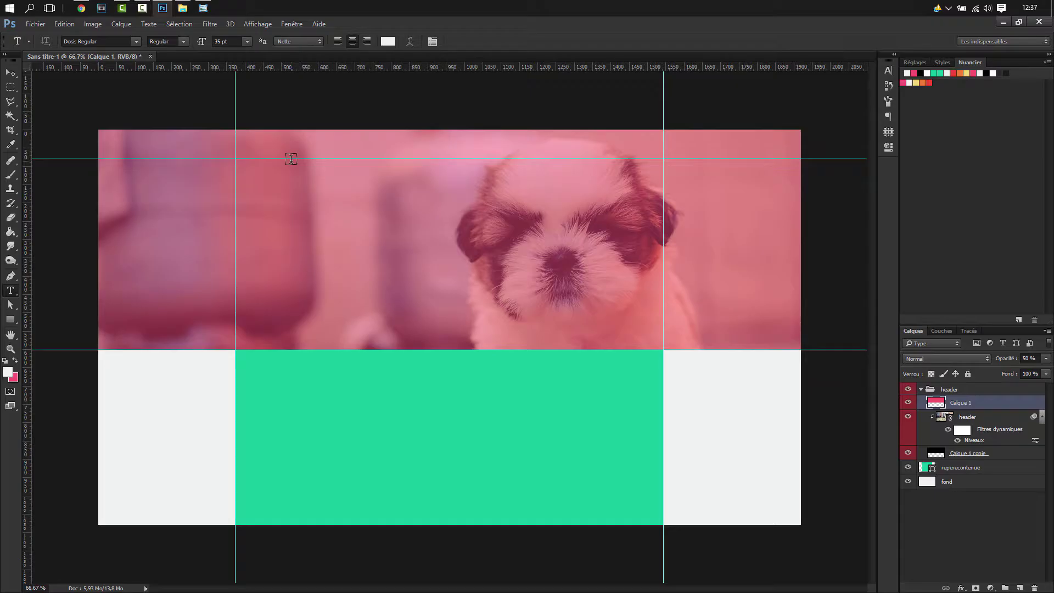
Load the Font Pair website in a new Chrome tab.
{"action": "left_click", "coordinate": [82, 8]}
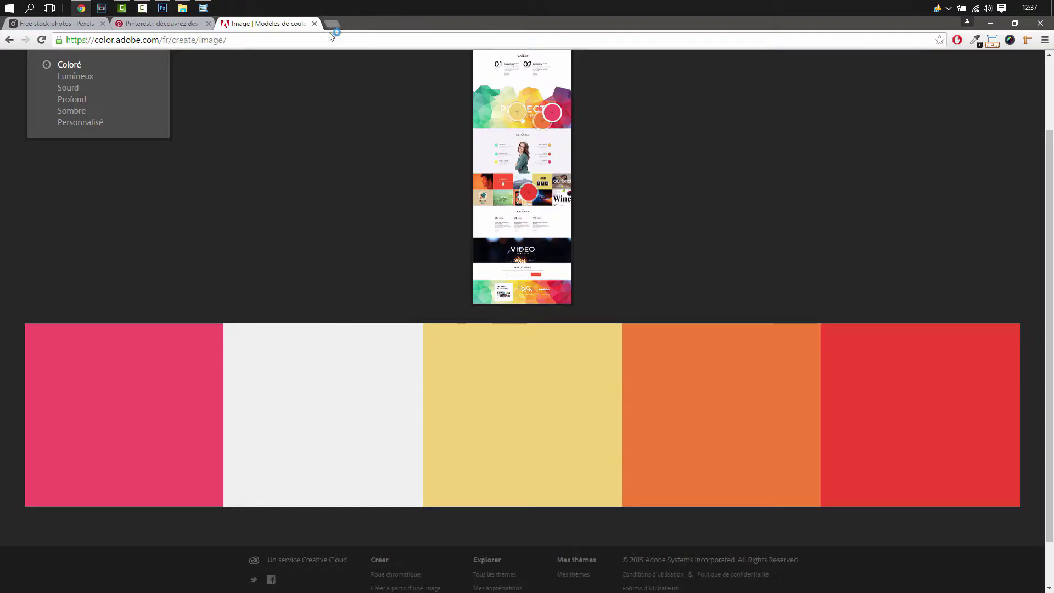
{"action": "left_click", "coordinate": [332, 24]}
{"action": "left_click", "coordinate": [433, 61]}
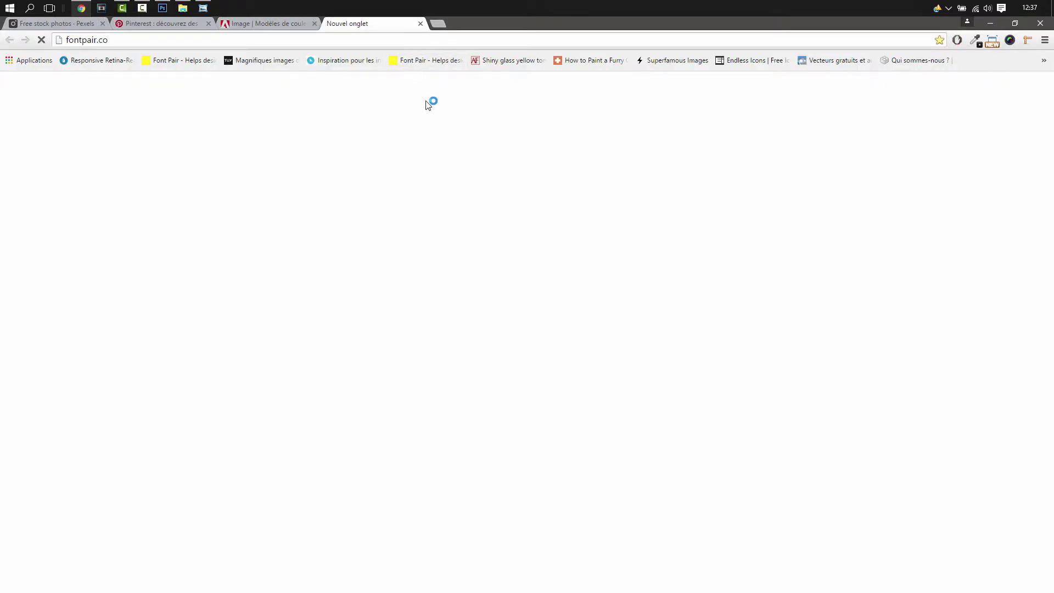
{"action": "left_click", "coordinate": [394, 61]}
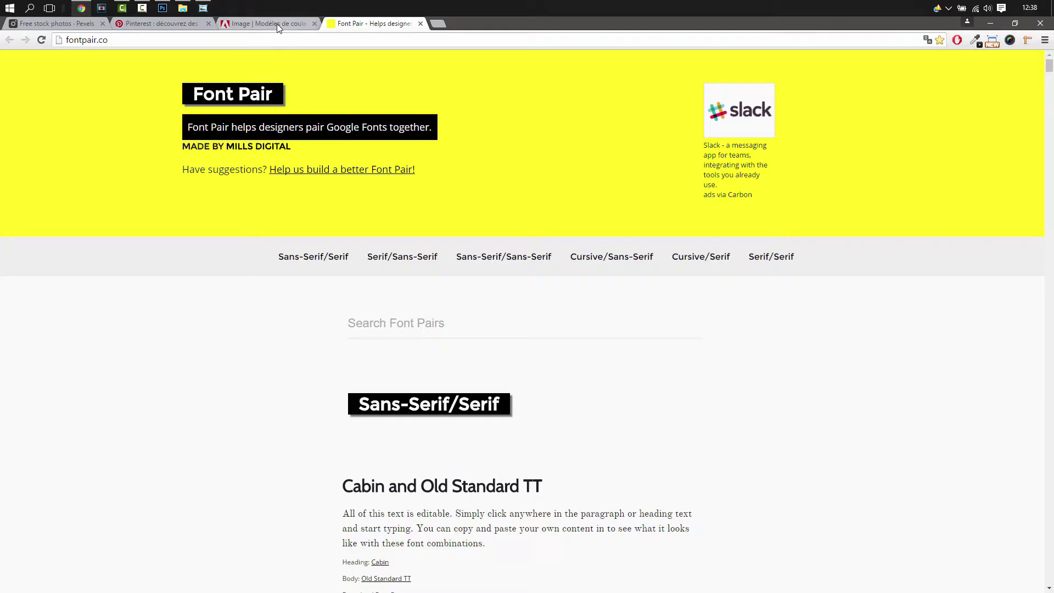
Show the Sans-Serif/Sans-Serif pairings and scroll down to the Dosis and Open Sans pair.
{"action": "left_click", "coordinate": [499, 258]}
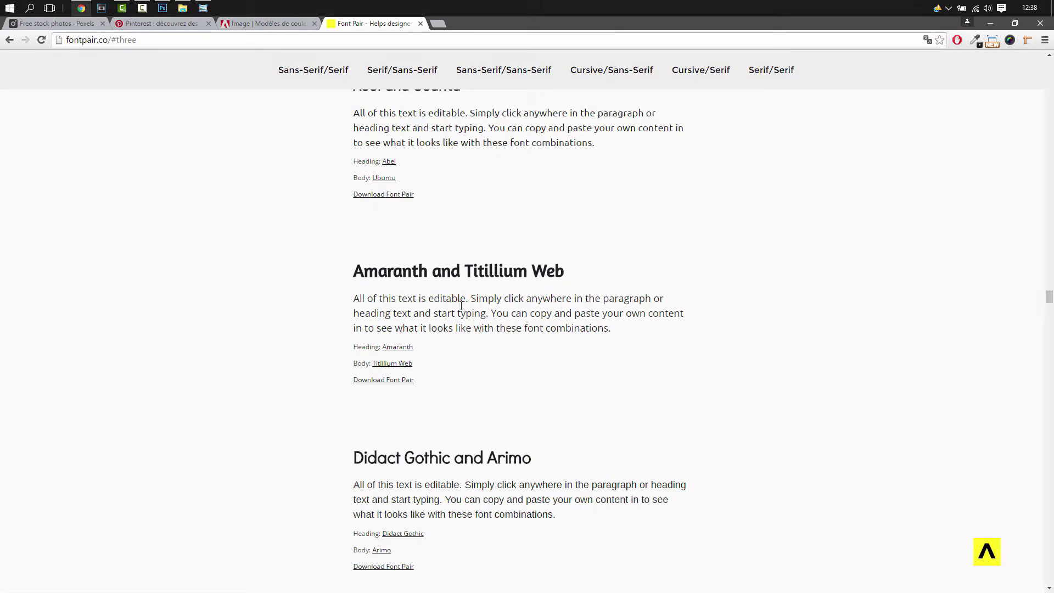
{"action": "scroll", "coordinate": [460, 306], "scroll_direction": "down", "scroll_amount": 2}
{"action": "scroll", "coordinate": [420, 395], "scroll_direction": "down", "scroll_amount": 2}
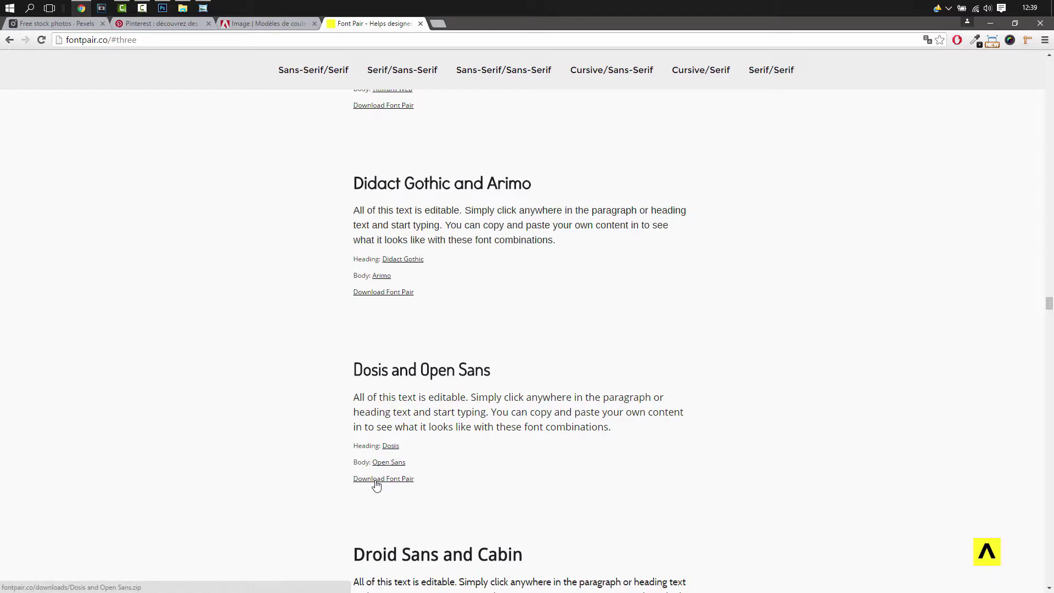
{"action": "left_click_drag", "start_coordinate": [375, 484], "coordinate": [483, 457]}
{"action": "left_click", "coordinate": [438, 24]}
Search the web for 'google font' and open the Google Fonts site.
{"action": "type", "text": "google "}
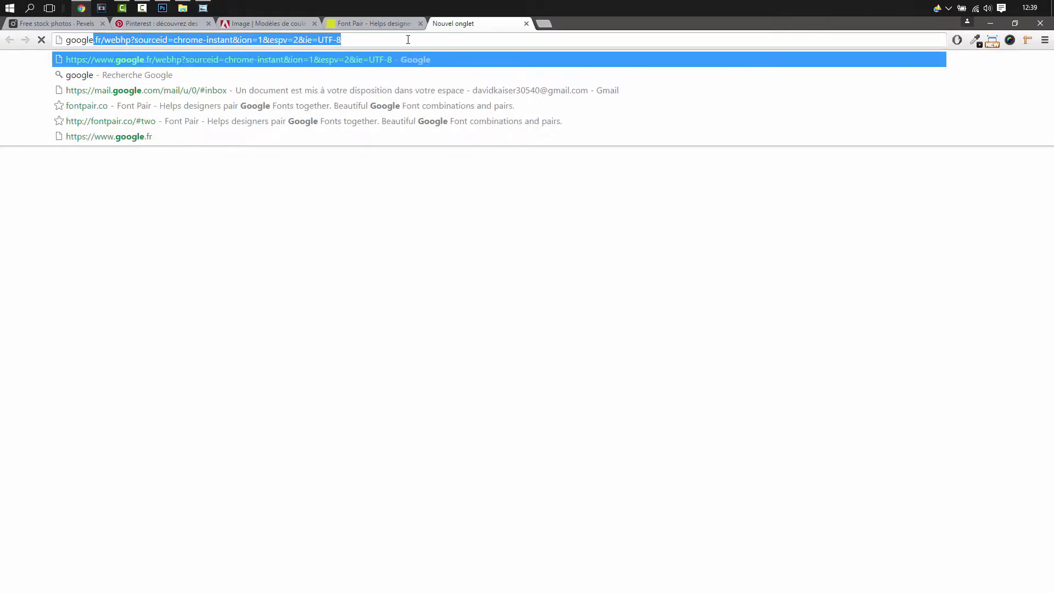
{"action": "type", "text": "font"}
{"action": "key", "text": "Return"}
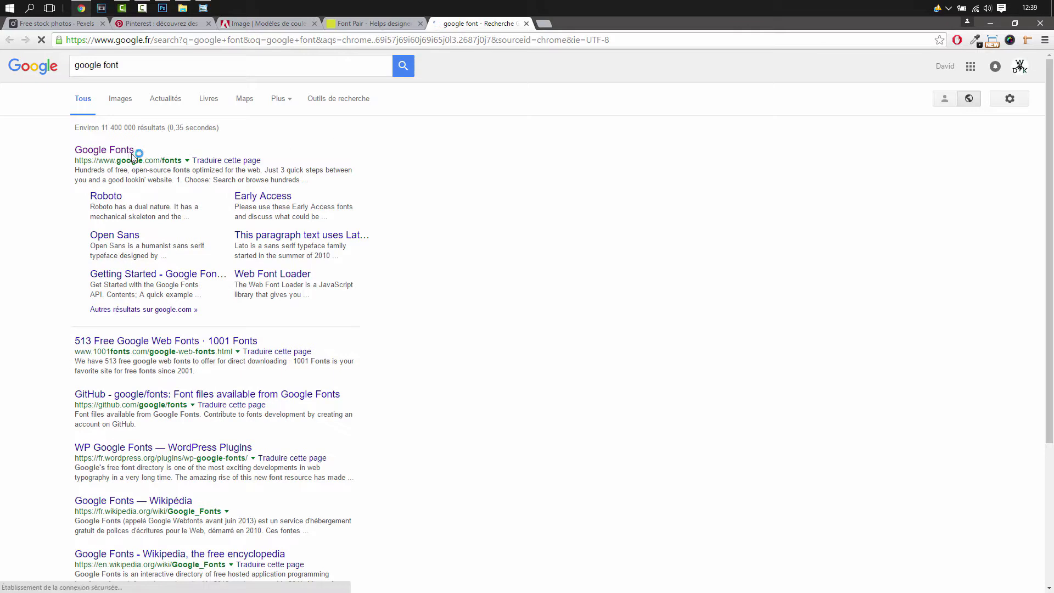
{"action": "left_click", "coordinate": [118, 154]}
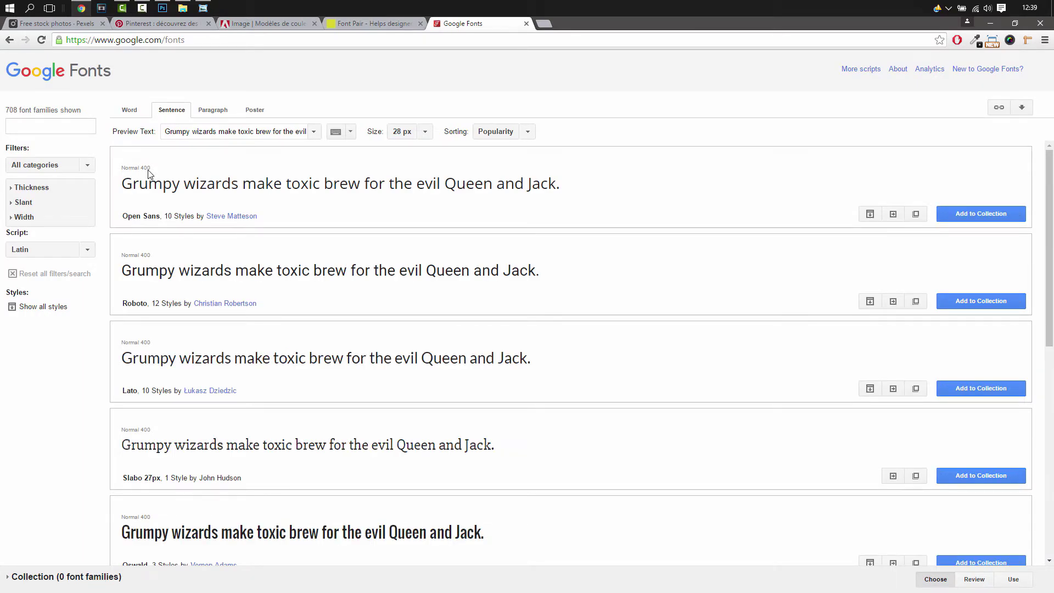
Add Roboto to the Google Fonts collection, review its styles and download options, then return to Font Pair.
{"action": "left_click", "coordinate": [32, 127]}
{"action": "left_click", "coordinate": [985, 306]}
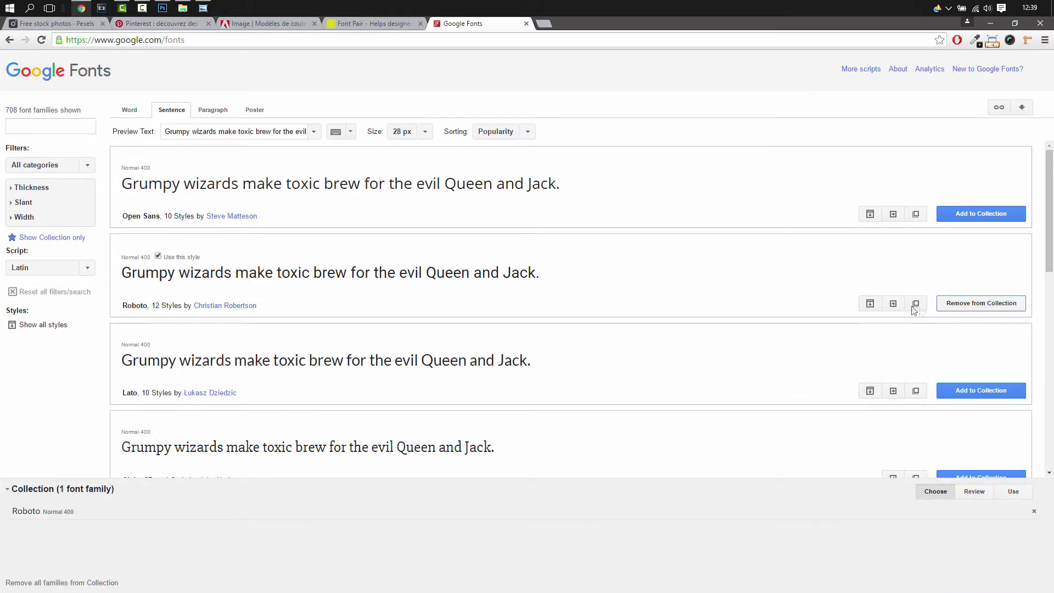
{"action": "left_click", "coordinate": [871, 305]}
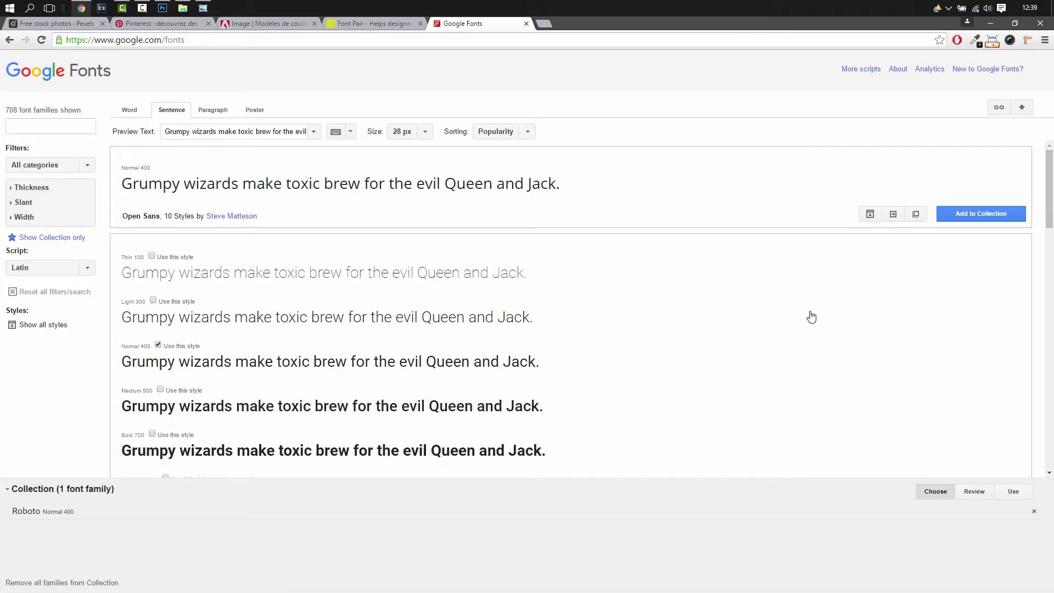
{"action": "left_click", "coordinate": [1022, 108]}
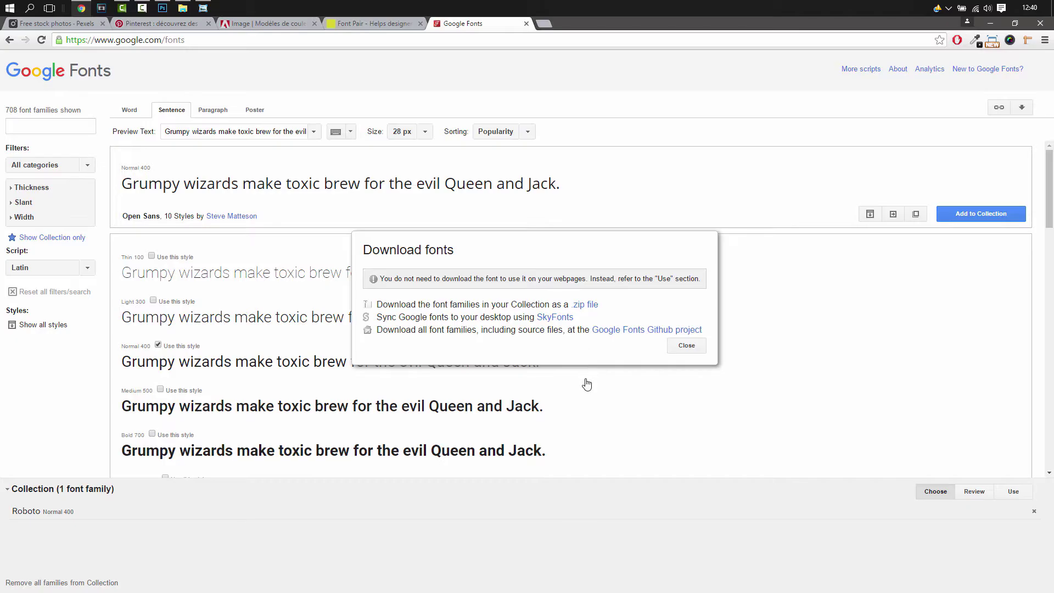
{"action": "left_click", "coordinate": [686, 348]}
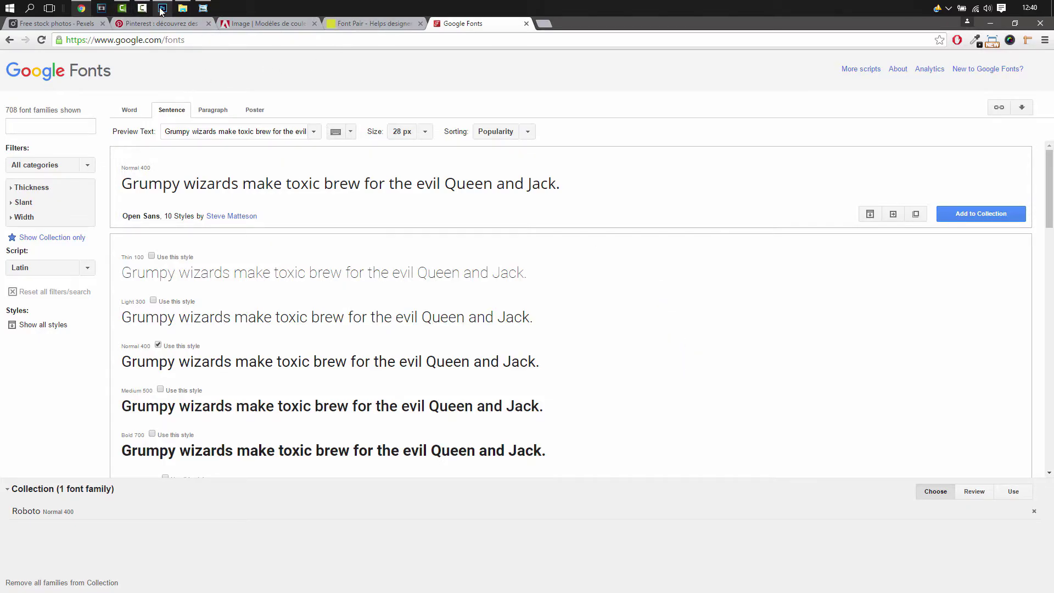
{"action": "left_click", "coordinate": [359, 18]}
{"action": "mouse_move", "coordinate": [162, 9]}
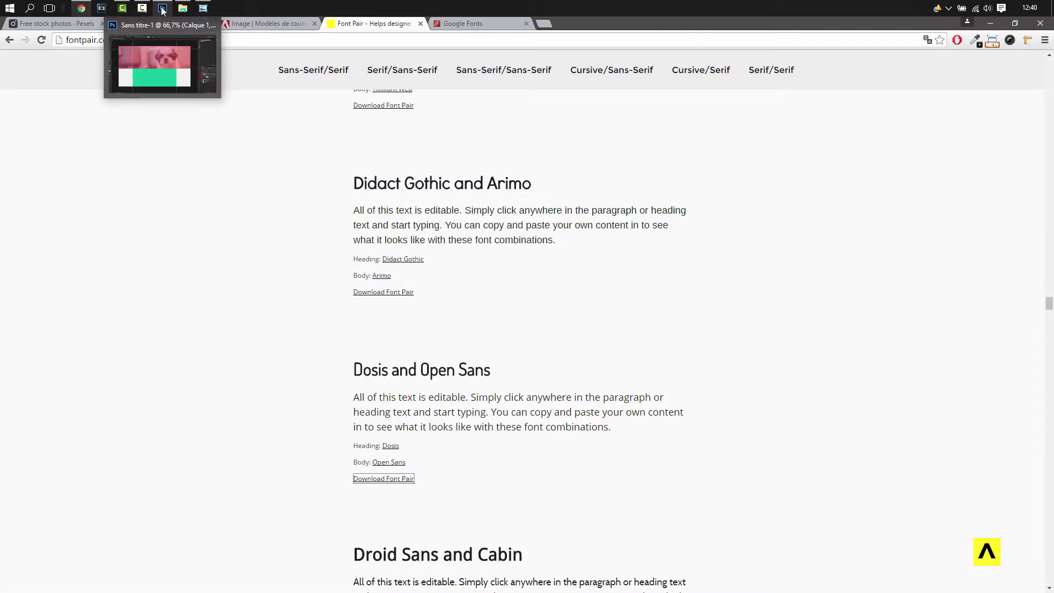
Back in Photoshop, type the nav line 'ACCUEIL À PROPOS' near the header's top left.
{"action": "left_click", "coordinate": [162, 10]}
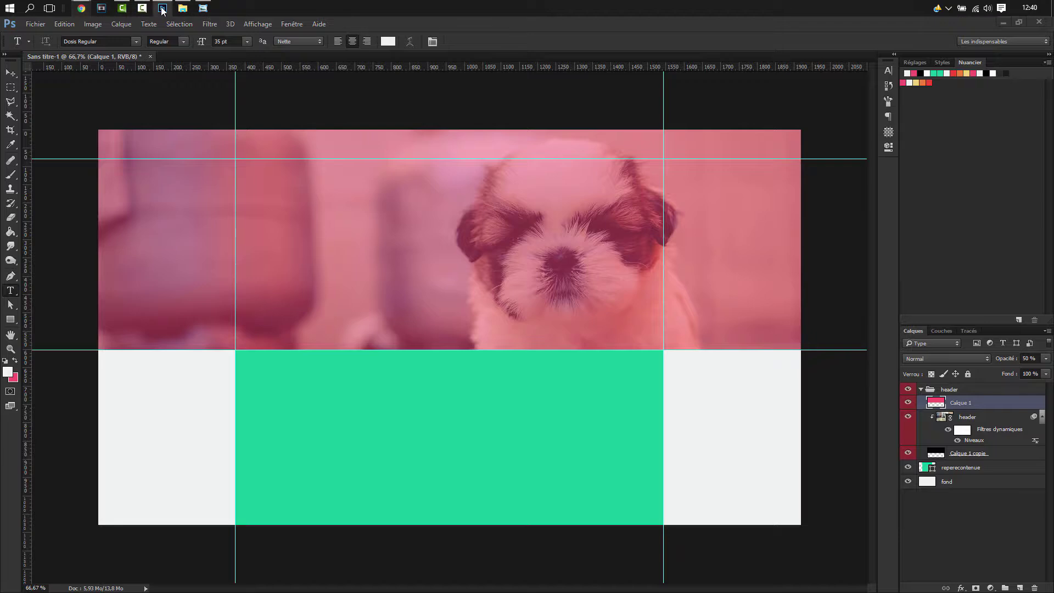
{"action": "left_click", "coordinate": [254, 146]}
{"action": "type", "text": "ACCUEIL"}
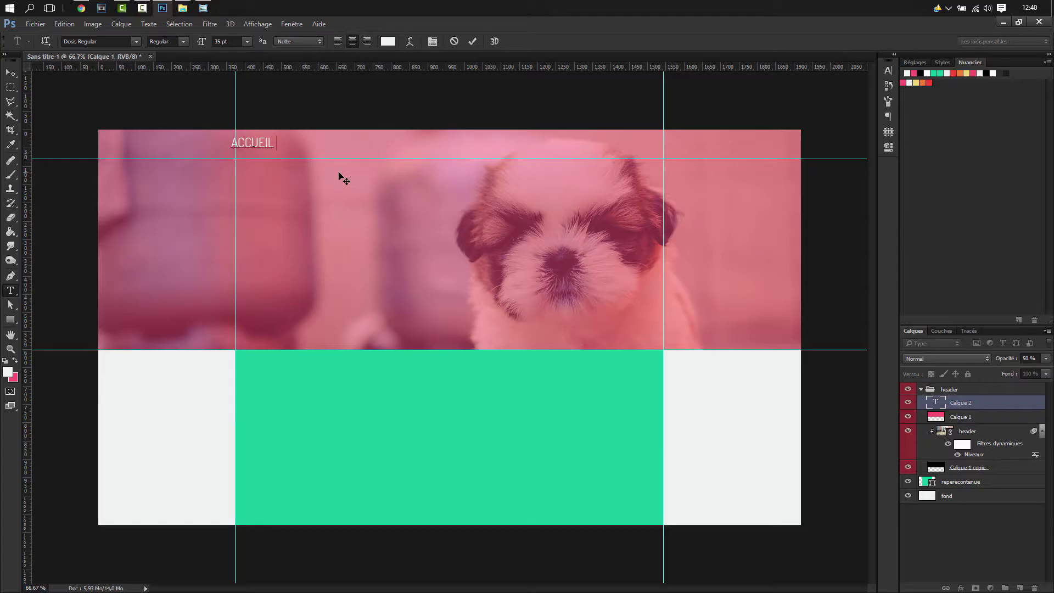
{"action": "key", "text": "BackSpace"}
{"action": "type", "text": "À PROPOS"}
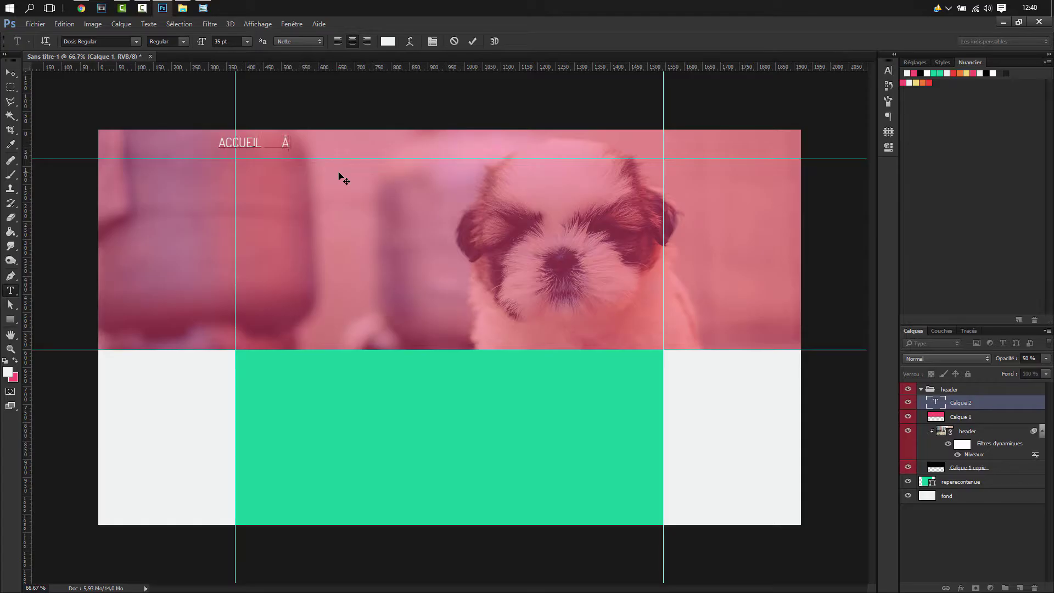
{"action": "type", "text": "E"}
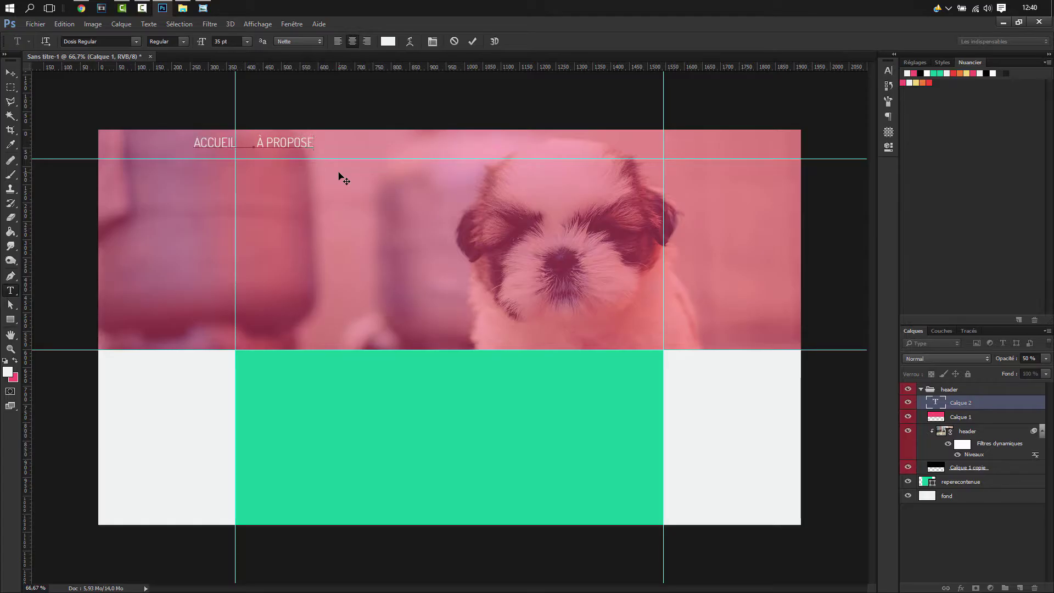
{"action": "key", "text": "BackSpace"}
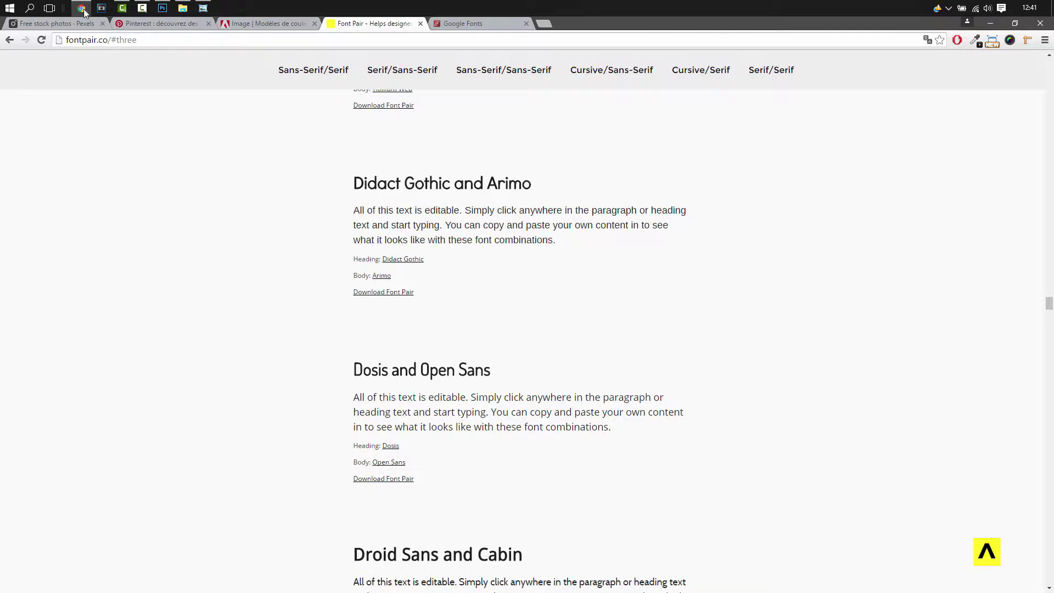
{"action": "left_click", "coordinate": [81, 7]}
Enter 'à propos' in the Adobe Color tab's address bar, then return to Photoshop.
{"action": "left_click", "coordinate": [268, 24]}
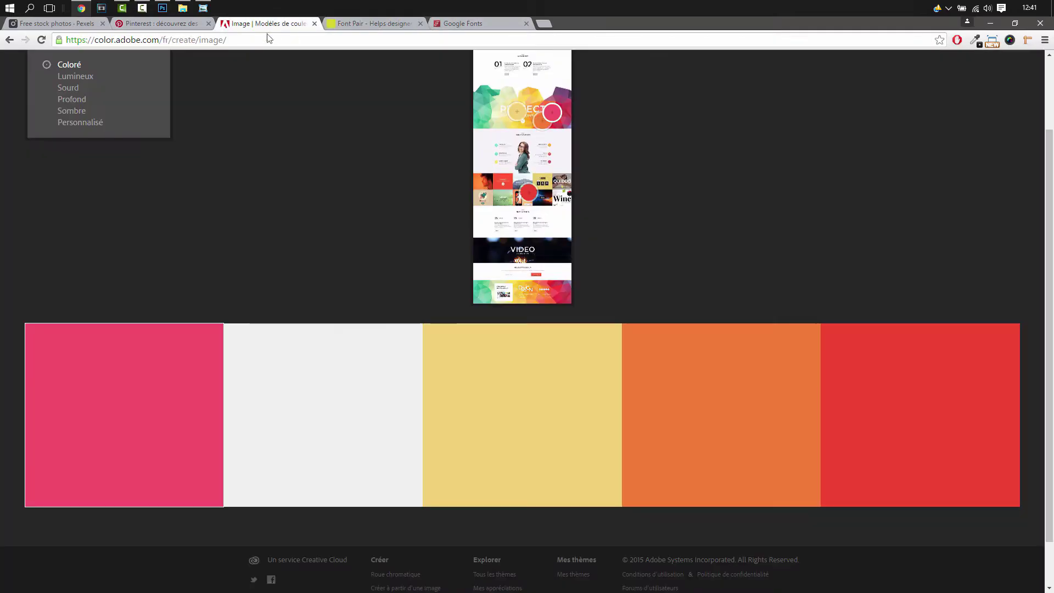
{"action": "left_click", "coordinate": [265, 38]}
{"action": "type", "text": "à "}
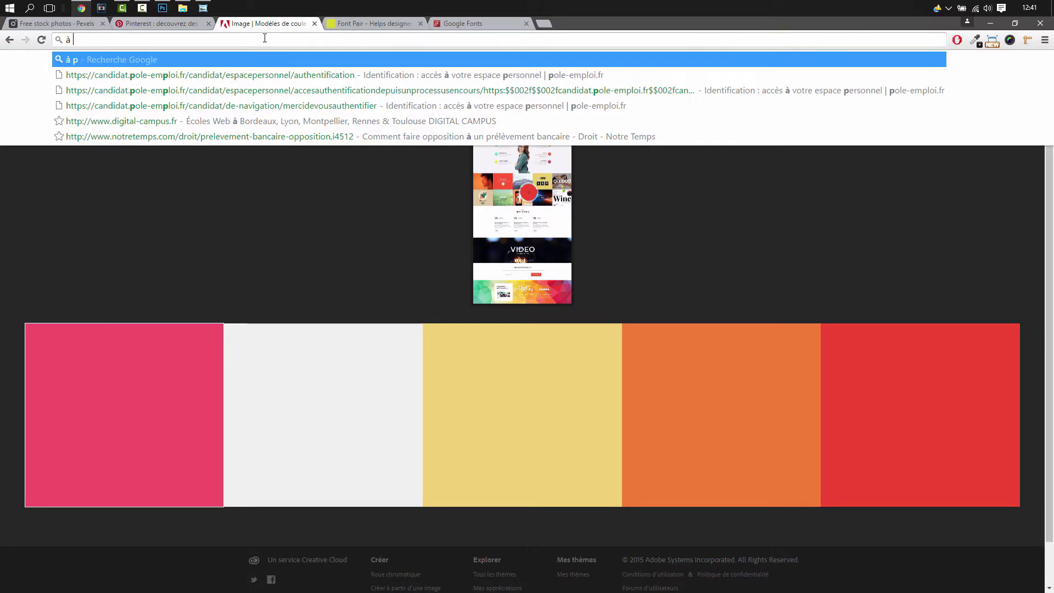
{"action": "type", "text": "propos"}
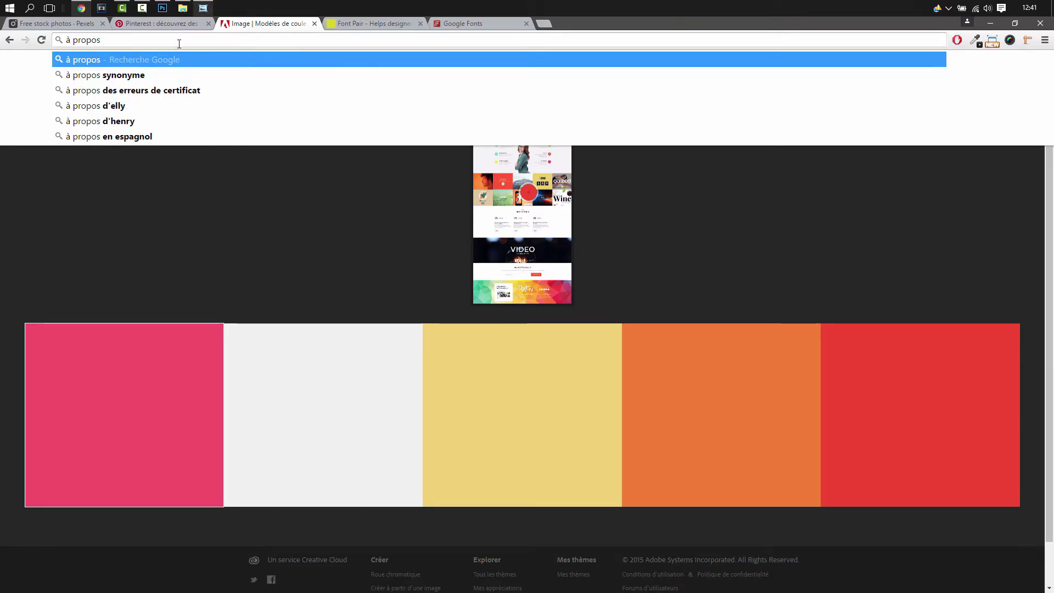
{"action": "left_click", "coordinate": [162, 7]}
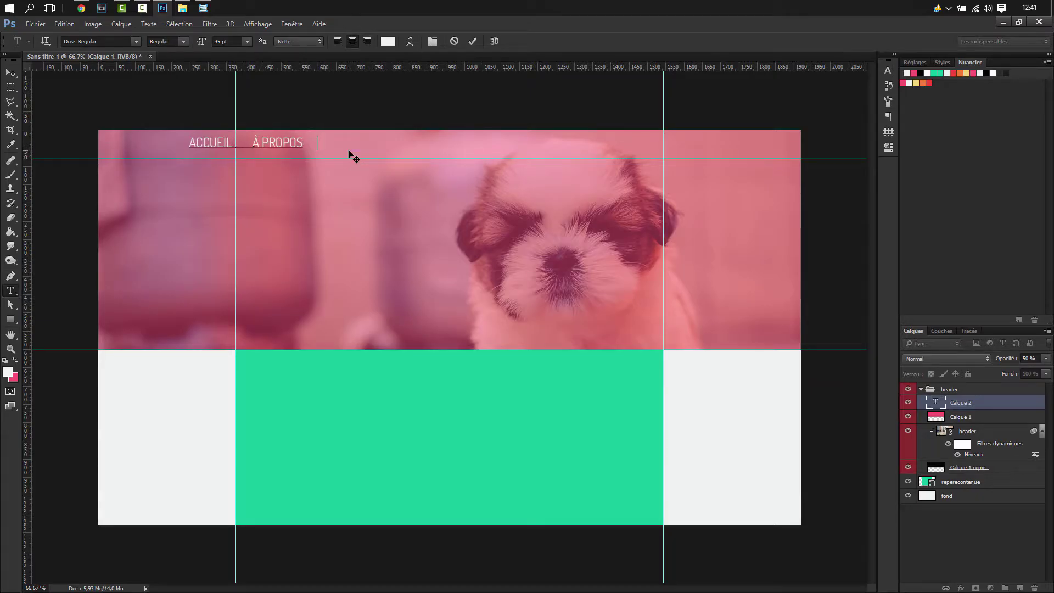
Commit the nav text and move ACCUEIL À PROPOS further right.
{"action": "left_click", "coordinate": [971, 409]}
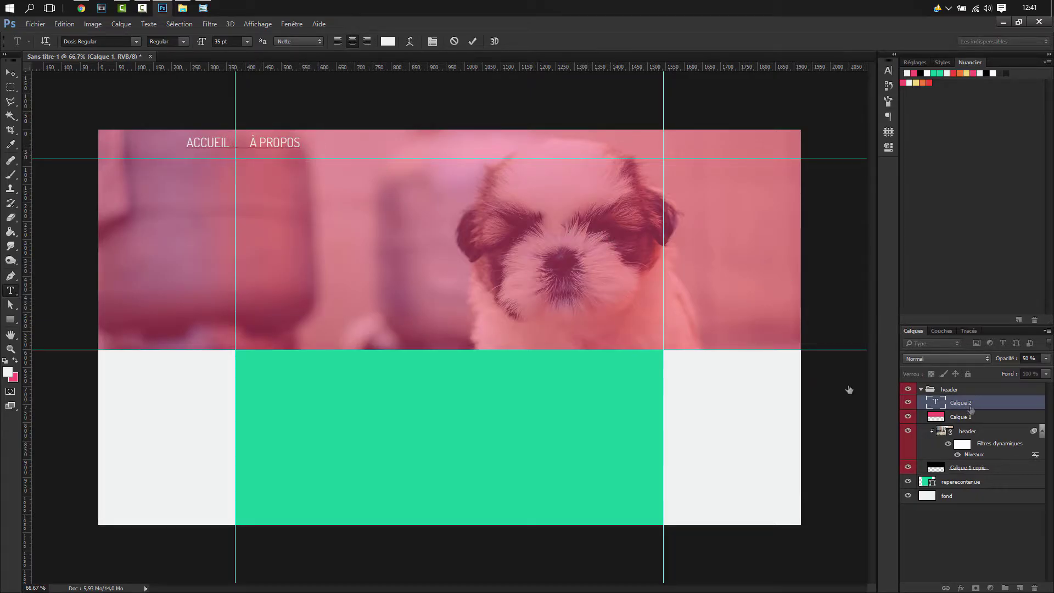
{"action": "key", "text": "v"}
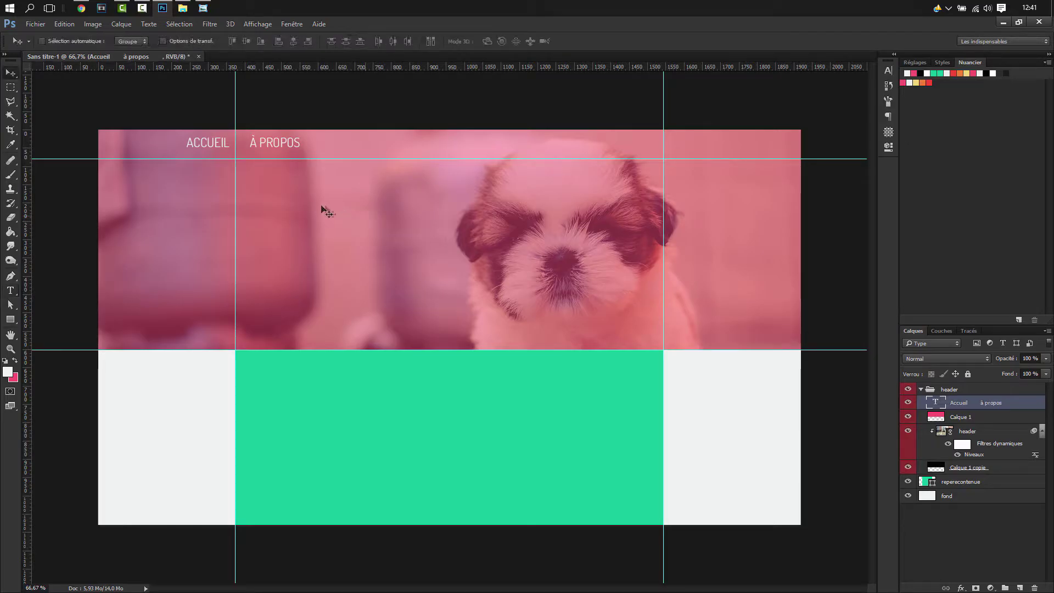
{"action": "left_click_drag", "start_coordinate": [278, 143], "coordinate": [334, 144]}
{"action": "key", "text": "t"}
{"action": "left_click", "coordinate": [331, 144]}
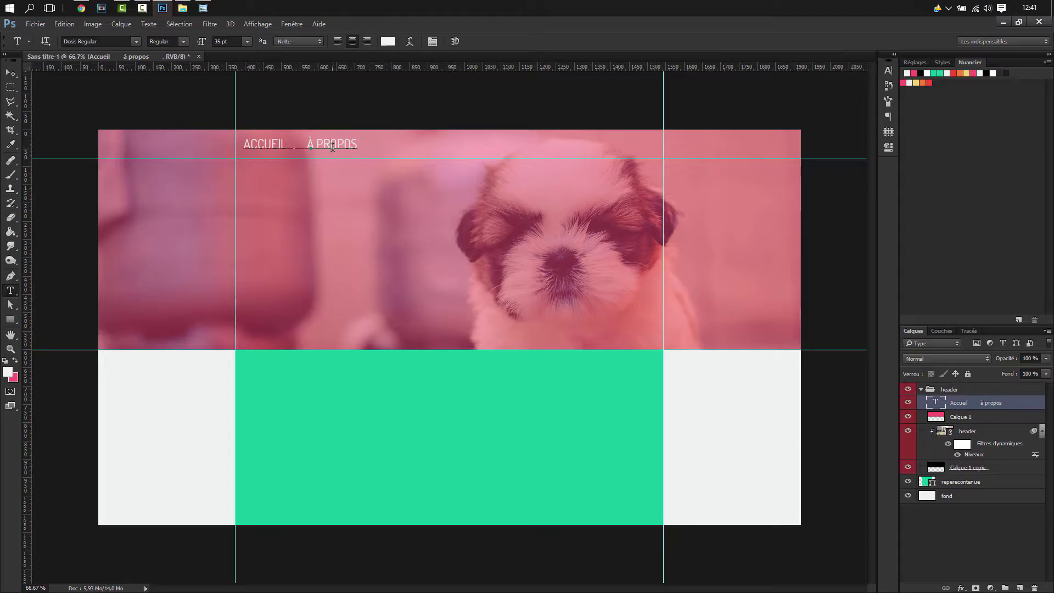
Review the nav text's character settings, 35 pt Dosis Regular, while selecting parts of it.
{"action": "left_click_drag", "start_coordinate": [299, 144], "coordinate": [235, 143]}
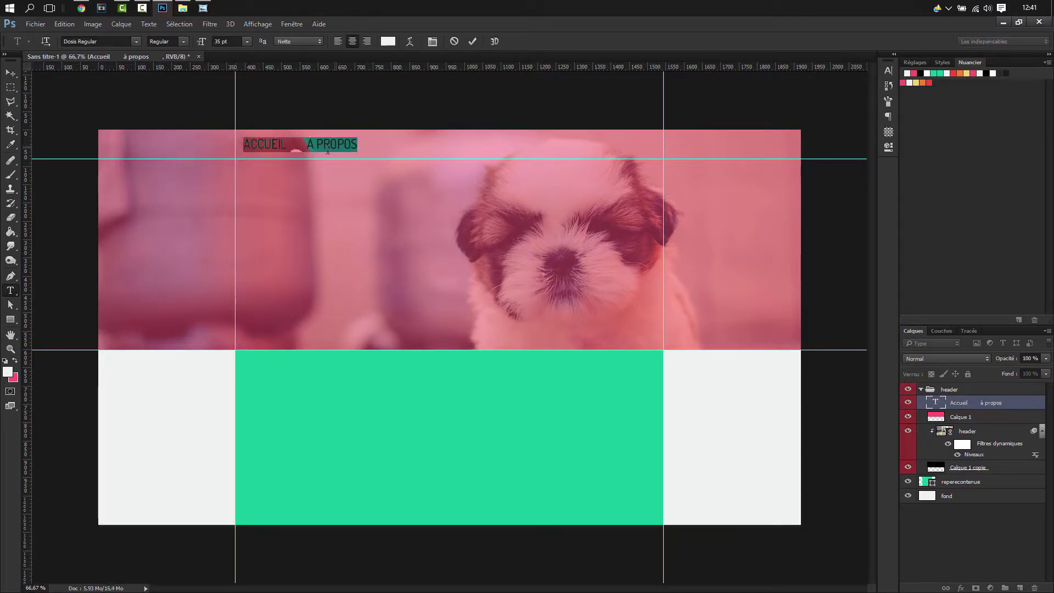
{"action": "left_click", "coordinate": [889, 71]}
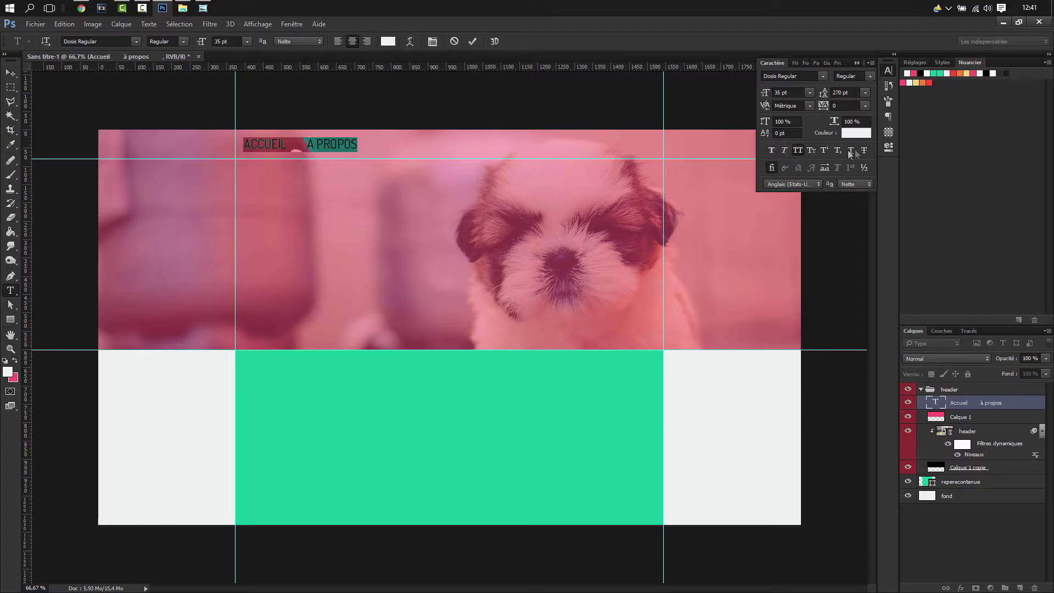
{"action": "left_click", "coordinate": [331, 140]}
{"action": "double_click", "coordinate": [335, 143]}
{"action": "left_click", "coordinate": [345, 142]}
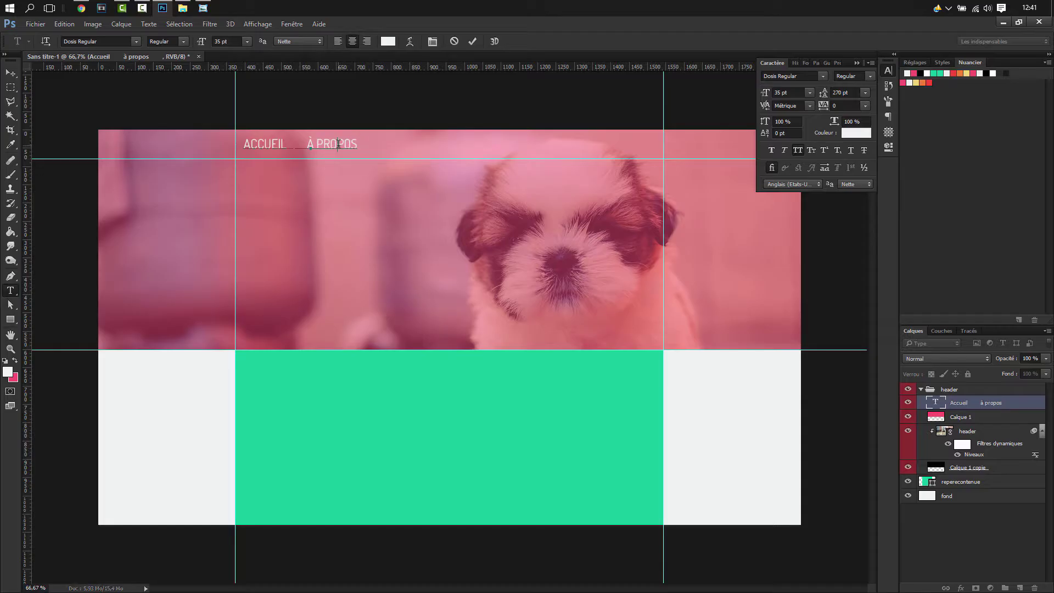
{"action": "left_click_drag", "start_coordinate": [351, 144], "coordinate": [307, 140]}
{"action": "left_click", "coordinate": [299, 144]}
{"action": "left_click", "coordinate": [307, 140]}
Rename the nav text layer 'Accueil à propos' and start a new text at the header's top centre.
{"action": "double_click", "coordinate": [972, 403]}
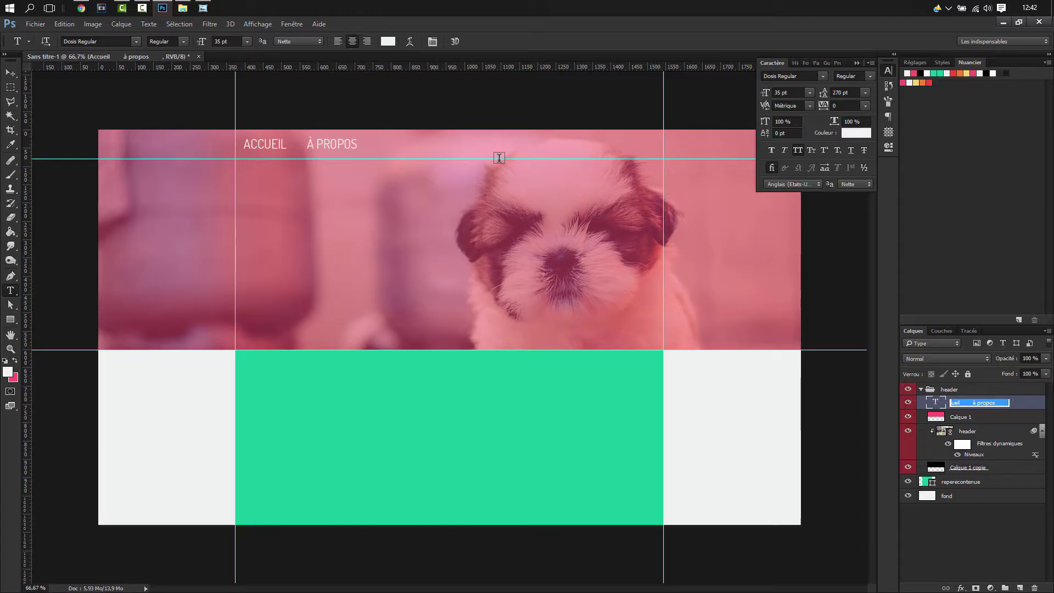
{"action": "left_click", "coordinate": [1017, 407]}
{"action": "left_click", "coordinate": [506, 143]}
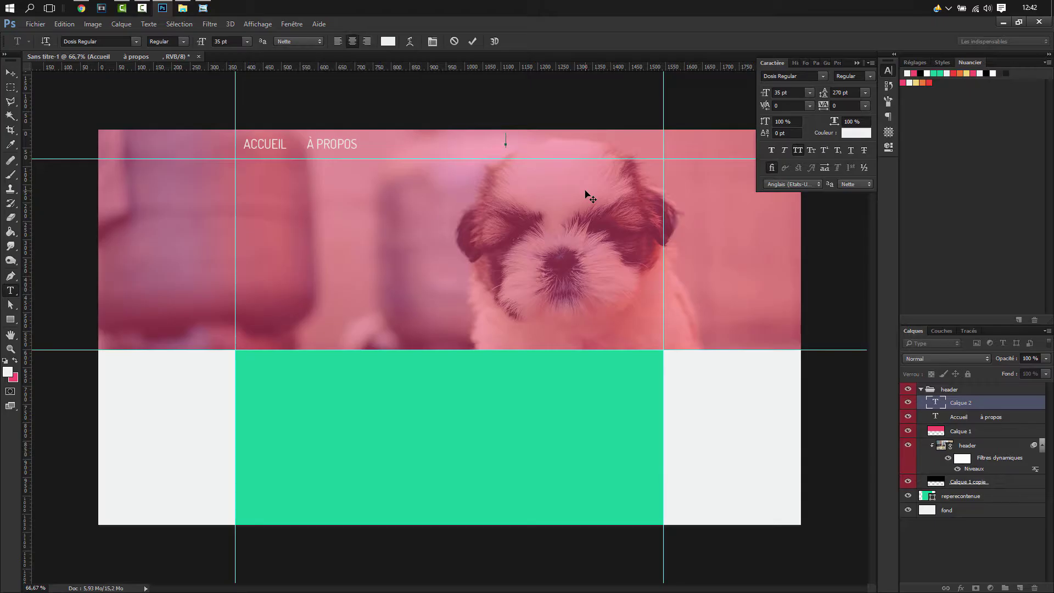
Add 'NOS CHIENS CONTACT' on the header's right side, then select the Accueil à propos layer.
{"action": "type", "text": "oushiens       Contact"}
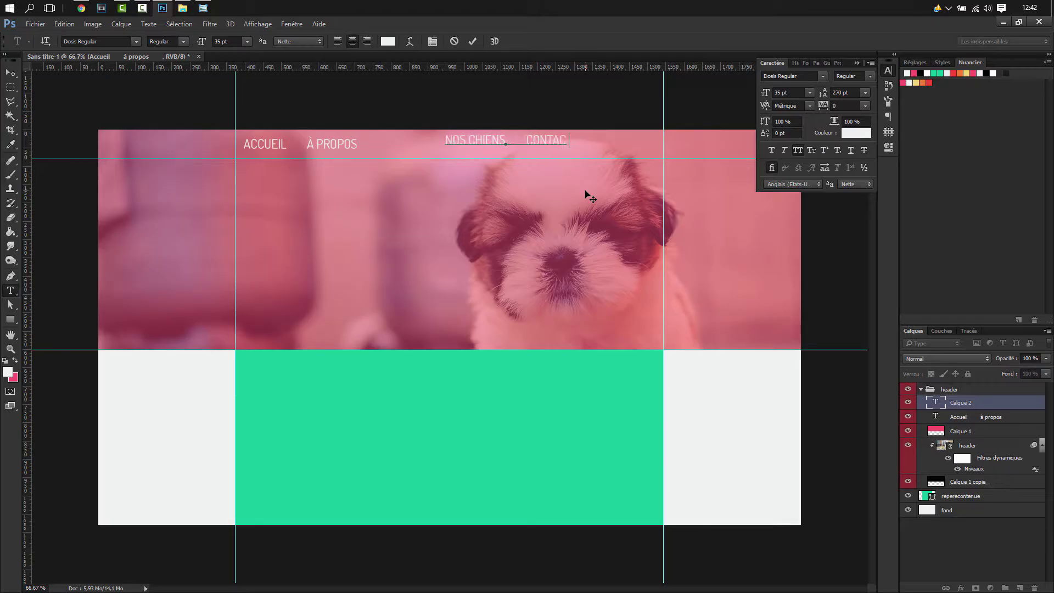
{"action": "left_click_drag", "start_coordinate": [564, 156], "coordinate": [630, 159]}
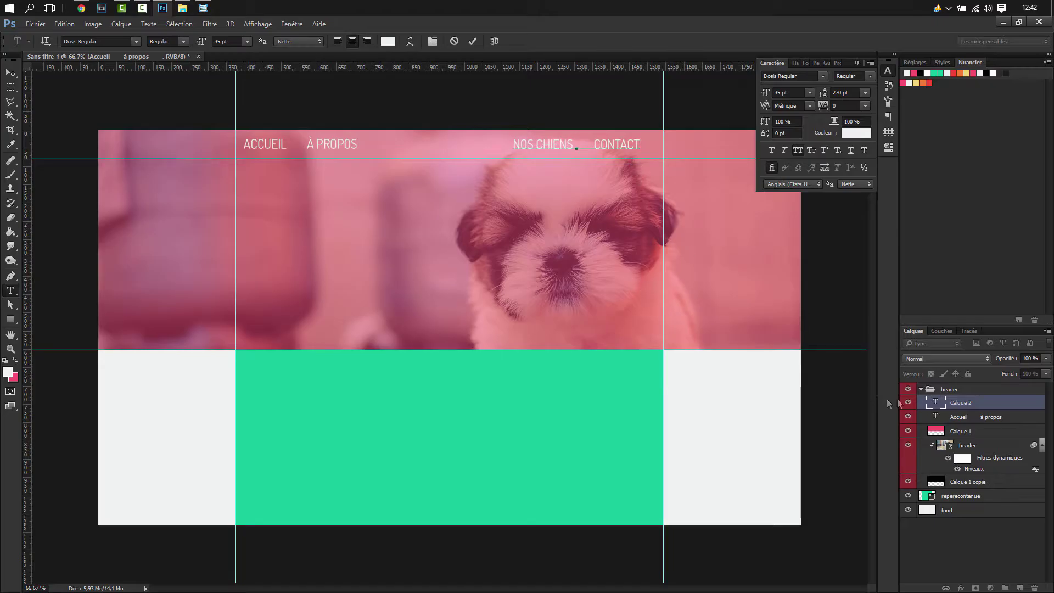
{"action": "left_click", "coordinate": [965, 405]}
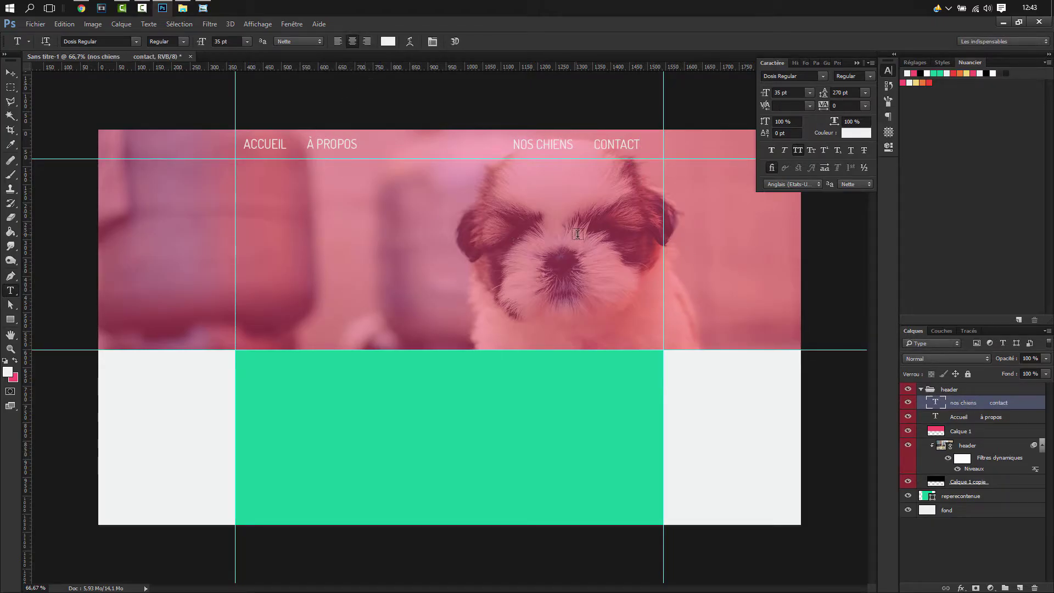
{"action": "left_click", "coordinate": [973, 418]}
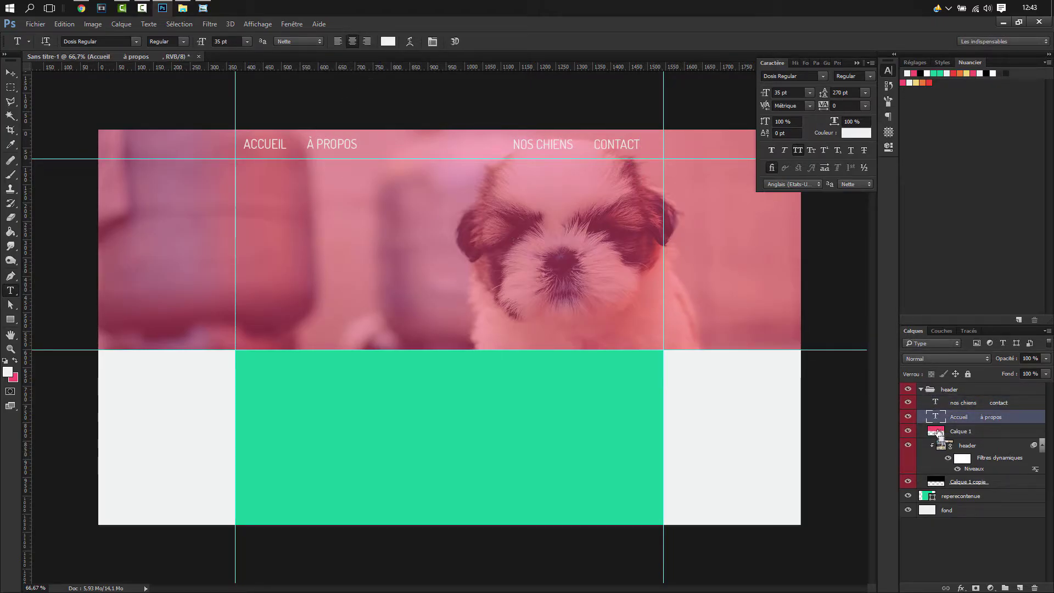
{"action": "left_click", "coordinate": [11, 87]}
Vertically centre both nav text lines within an 80 px strip across the header top.
{"action": "left_click_drag", "start_coordinate": [99, 130], "coordinate": [801, 160]}
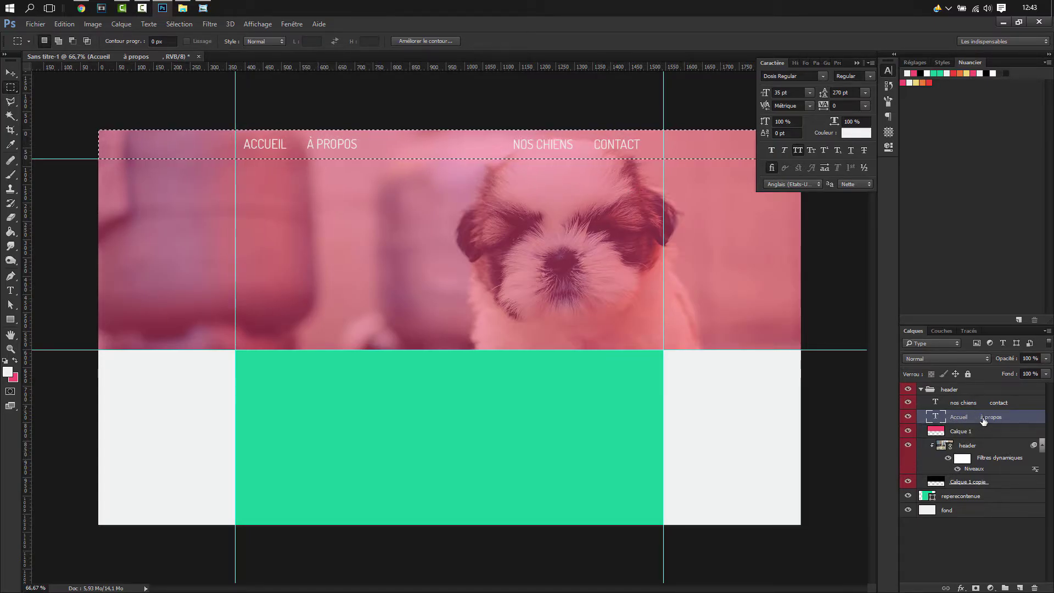
{"action": "key", "text": "v"}
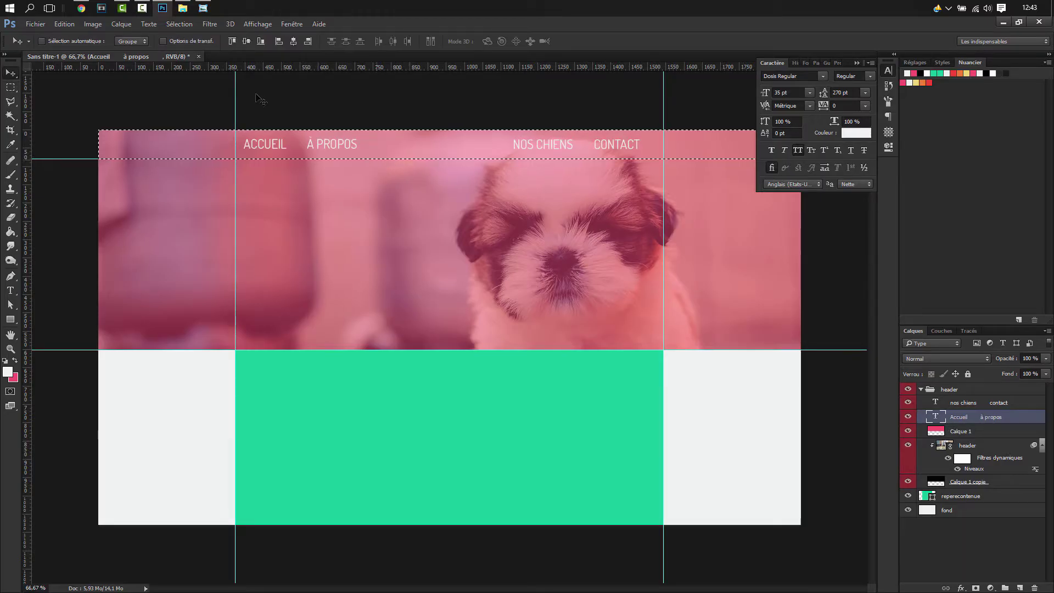
{"action": "left_click", "coordinate": [248, 42]}
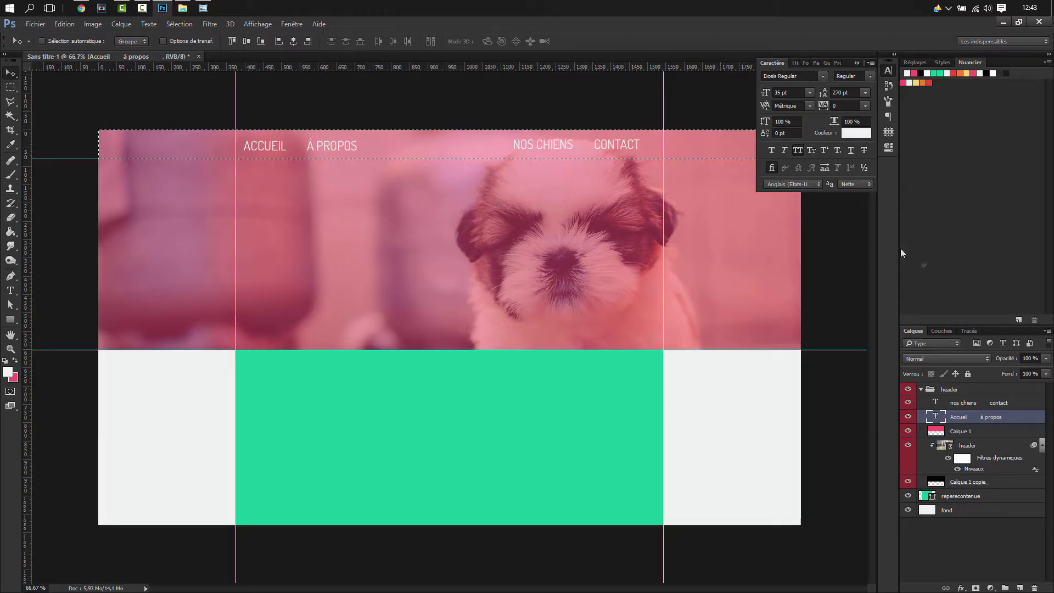
{"action": "left_click", "coordinate": [967, 403]}
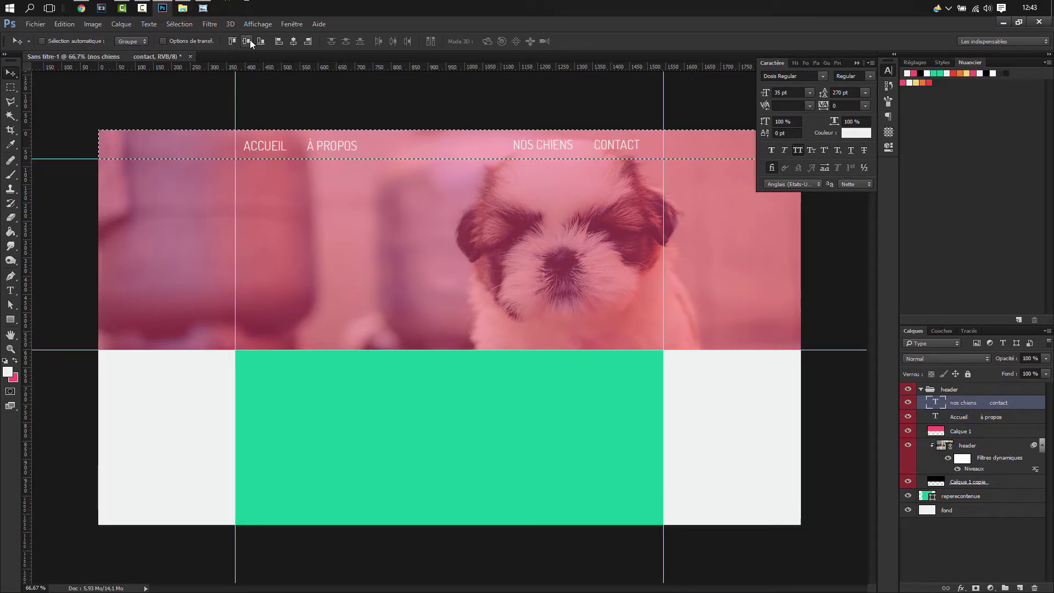
{"action": "key", "text": "ctrl+d"}
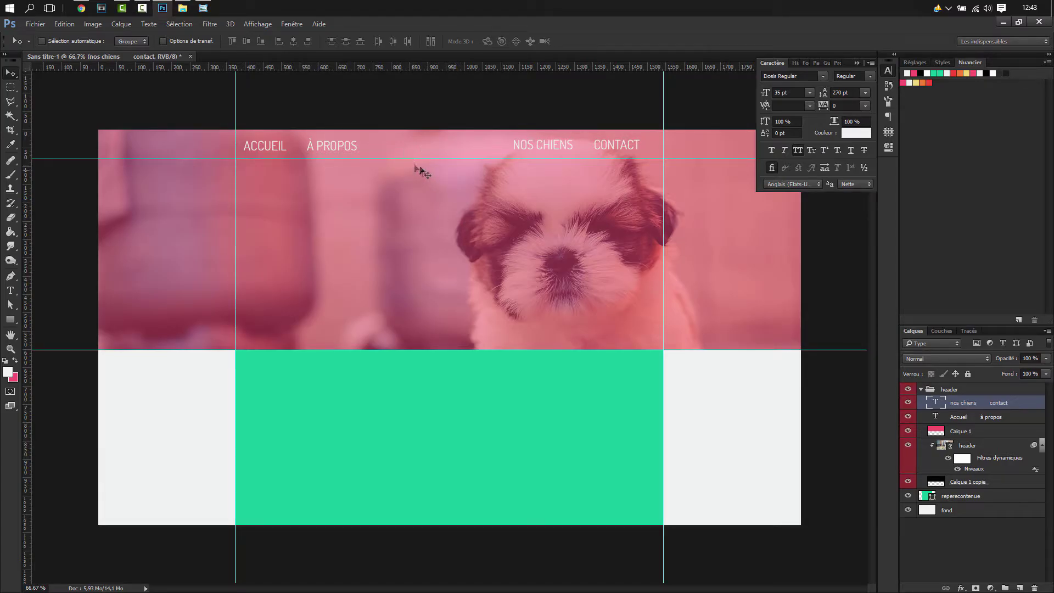
{"action": "key", "text": "t"}
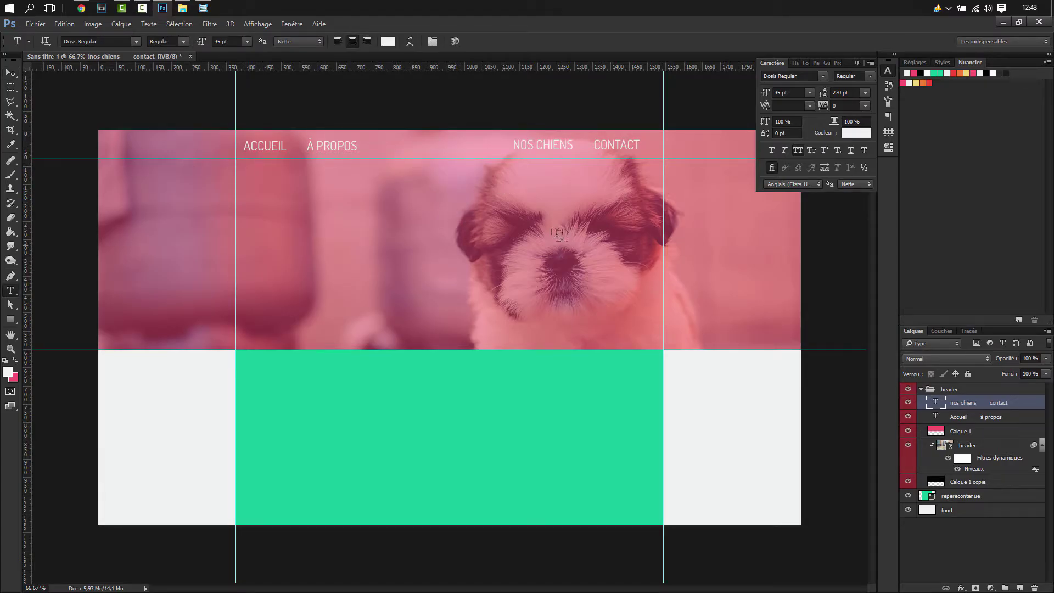
Type the logo word 'Toutous' between the two link groups.
{"action": "left_click", "coordinate": [390, 148]}
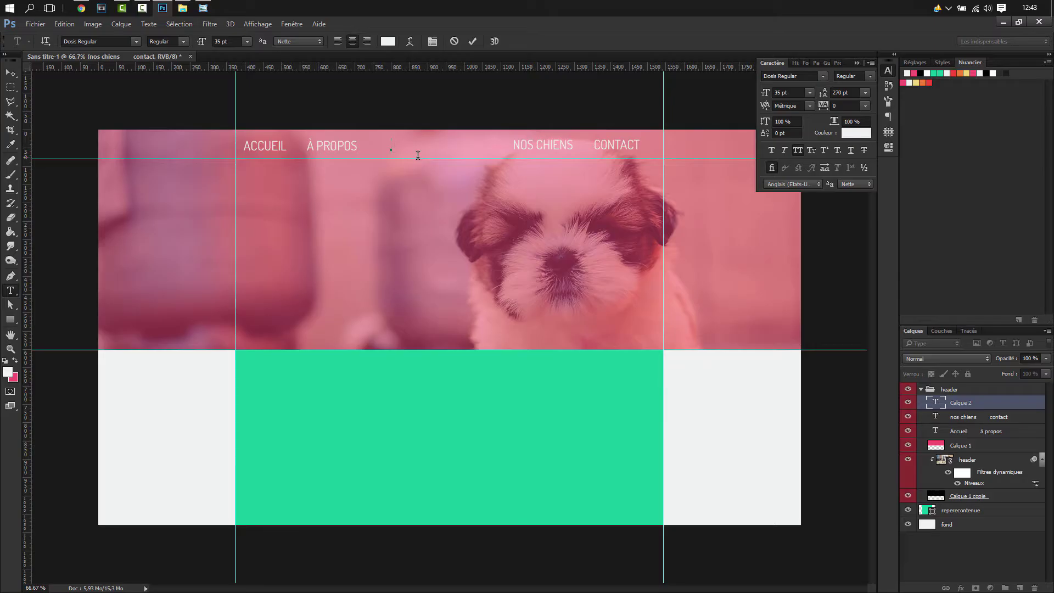
{"action": "type", "text": "toutou"}
{"action": "left_click_drag", "start_coordinate": [385, 142], "coordinate": [352, 142]}
{"action": "left_click", "coordinate": [412, 147]}
{"action": "type", "text": "s"}
{"action": "left_click_drag", "start_coordinate": [417, 144], "coordinate": [352, 144]}
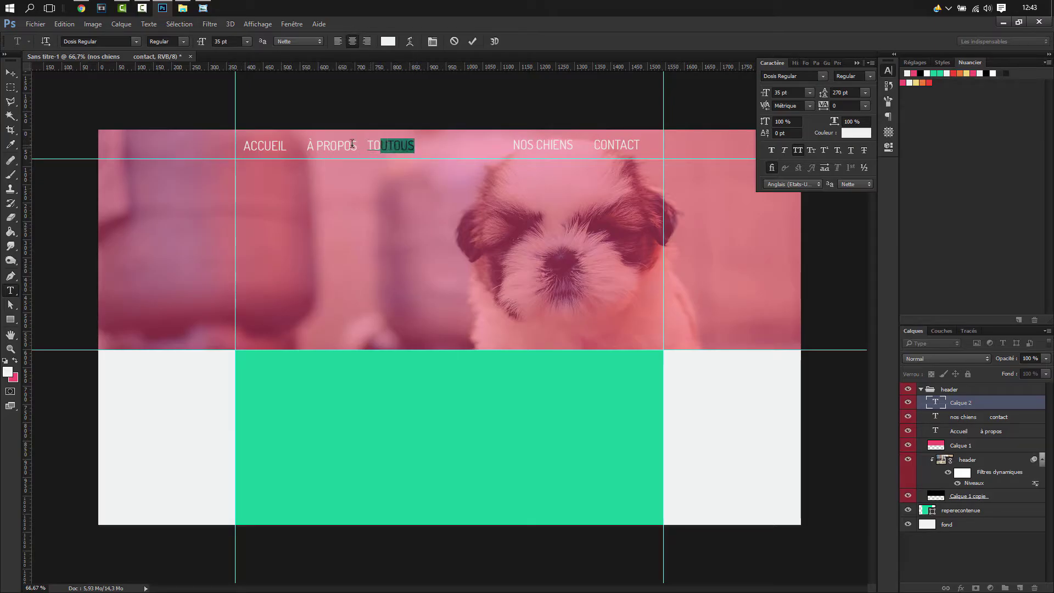
Set the Toutous text in the Birds of Paradise font.
{"action": "left_click", "coordinate": [134, 40]}
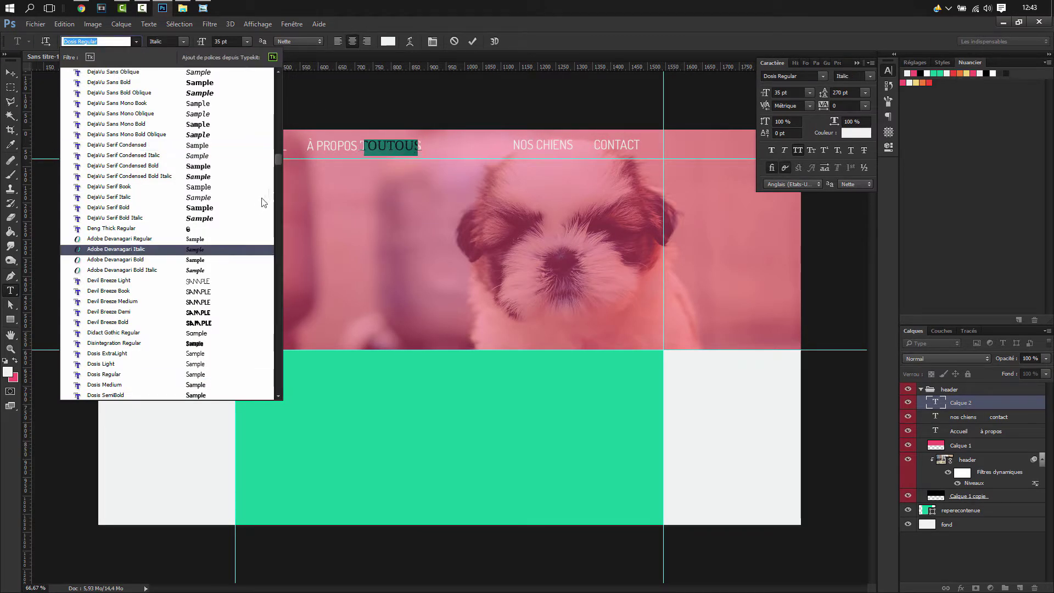
{"action": "left_click_drag", "start_coordinate": [279, 157], "coordinate": [278, 87]}
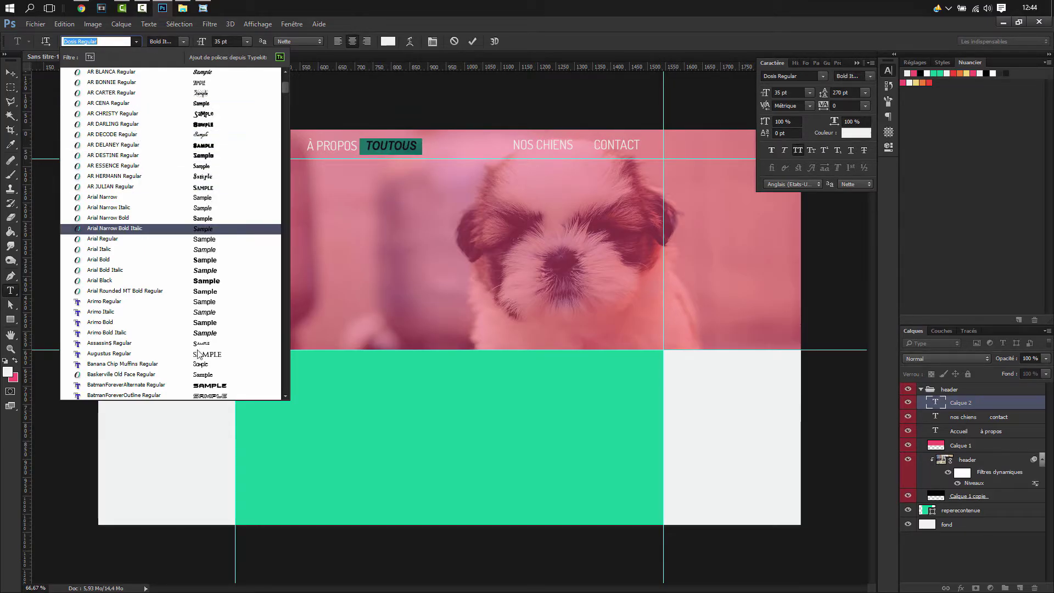
{"action": "scroll", "coordinate": [203, 362], "scroll_direction": "down", "scroll_amount": 4}
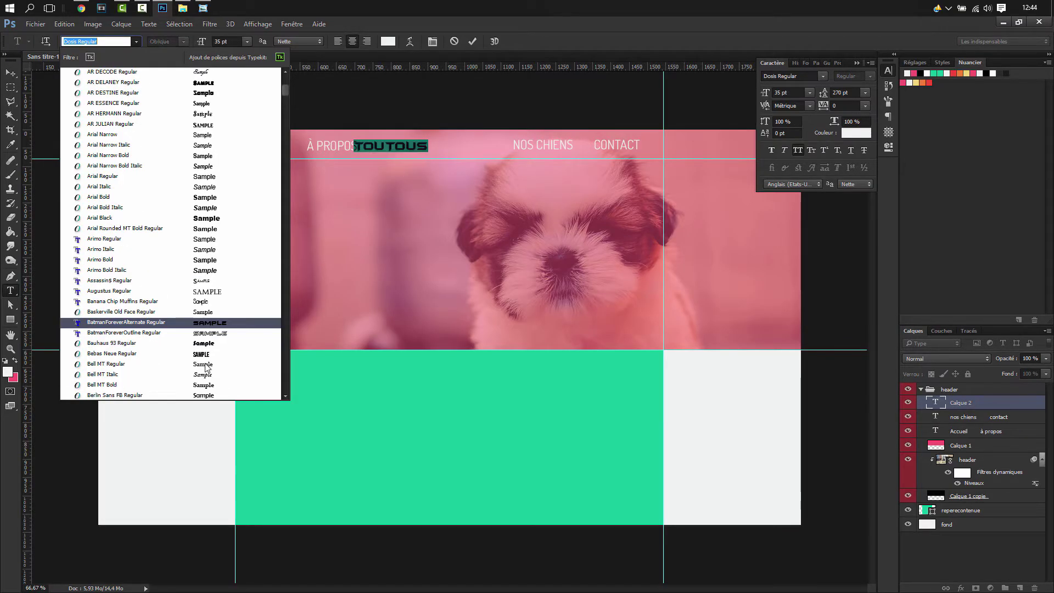
{"action": "scroll", "coordinate": [207, 365], "scroll_direction": "down", "scroll_amount": 5}
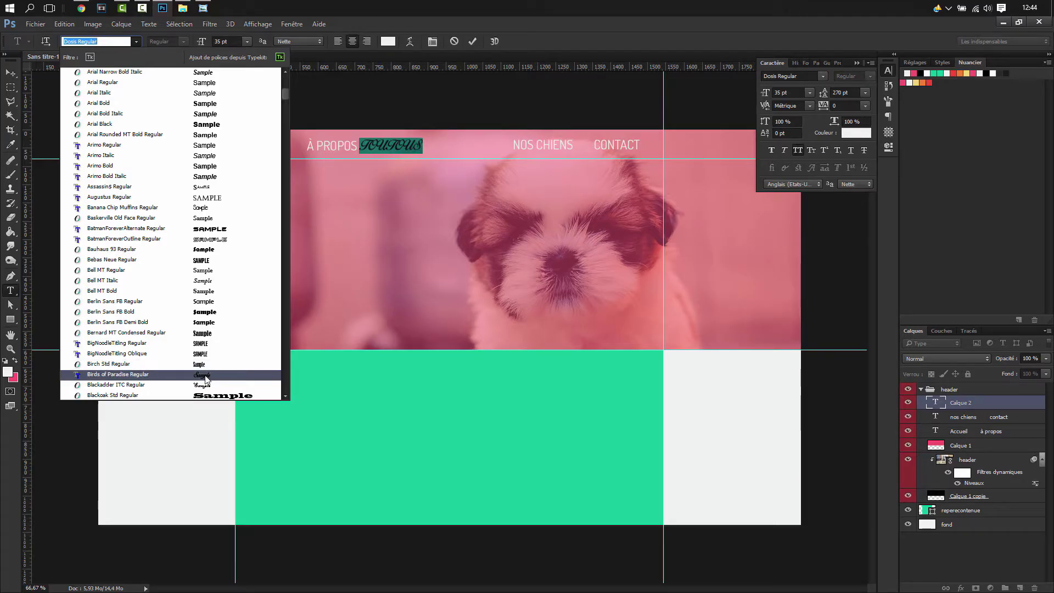
{"action": "left_click", "coordinate": [205, 376]}
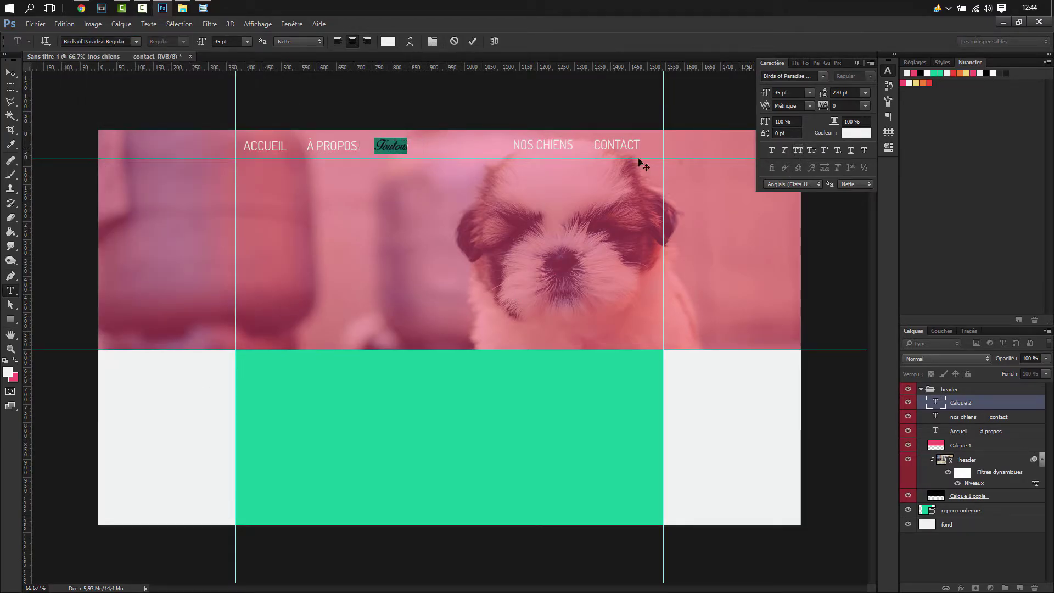
Preview other fonts such as Calisto MT on Toutous, then keep Birds of Paradise.
{"action": "left_click", "coordinate": [415, 150]}
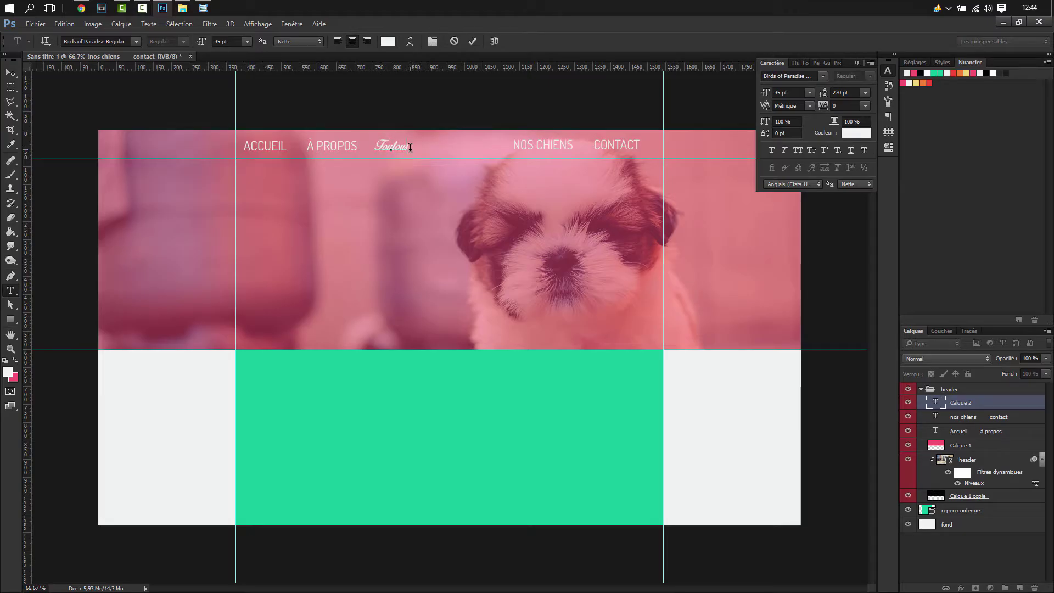
{"action": "left_click", "coordinate": [135, 42]}
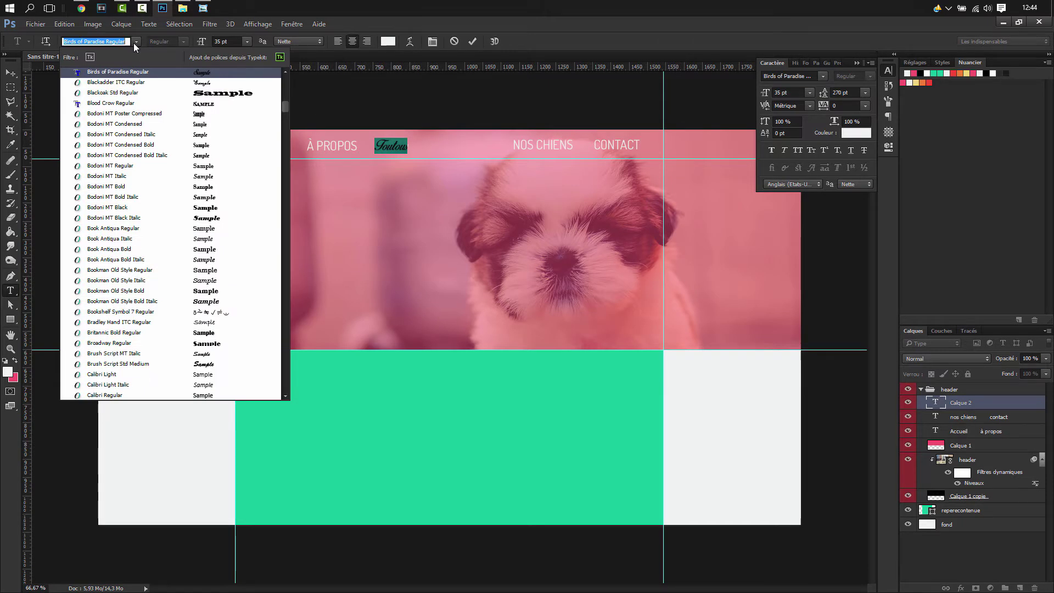
{"action": "key", "text": "Down"}
{"action": "key", "text": "Down"}
{"action": "key", "text": "Down"}
{"action": "key", "text": "Down"}
{"action": "key", "text": "Down"}
{"action": "key", "text": "Down"}
{"action": "key", "text": "Down"}
{"action": "key", "text": "Down"}
{"action": "key", "text": "Down"}
{"action": "key", "text": "Down"}
{"action": "key", "text": "Down"}
{"action": "key", "text": "Down"}
{"action": "key", "text": "Down"}
{"action": "key", "text": "Down"}
{"action": "key", "text": "Down"}
{"action": "key", "text": "Down"}
{"action": "key", "text": "Down"}
{"action": "key", "text": "Down"}
{"action": "key", "text": "Down"}
{"action": "key", "text": "Down"}
{"action": "scroll", "coordinate": [192, 247], "scroll_direction": "down", "scroll_amount": 3}
{"action": "key", "text": "Down"}
{"action": "key", "text": "Down"}
{"action": "key", "text": "Down"}
{"action": "key", "text": "Down"}
{"action": "key", "text": "Down"}
{"action": "key", "text": "Down"}
{"action": "key", "text": "Down"}
{"action": "key", "text": "Down"}
{"action": "key", "text": "Down"}
{"action": "key", "text": "Down"}
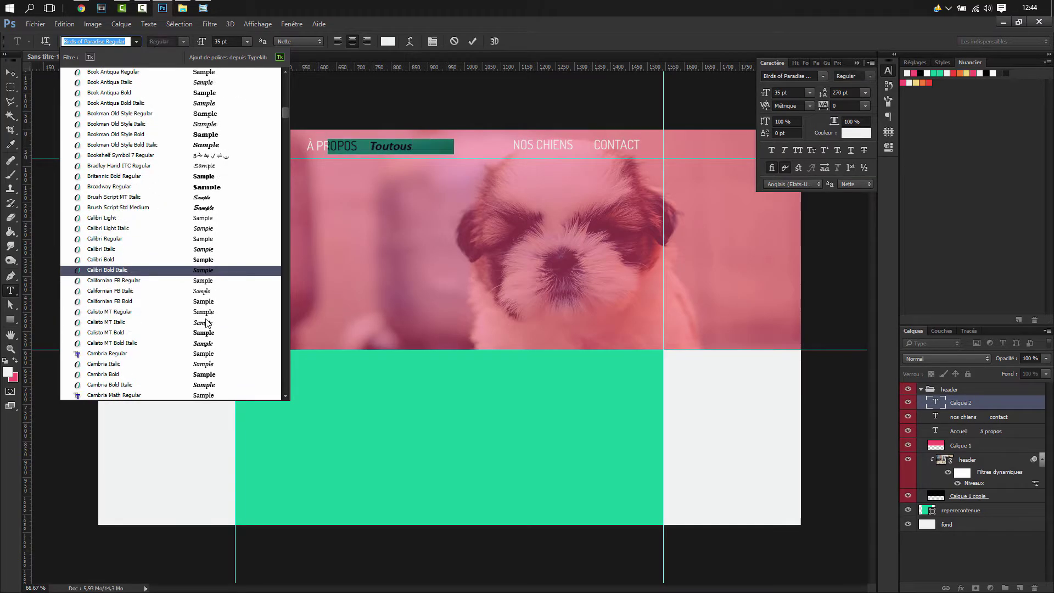
{"action": "key", "text": "Up"}
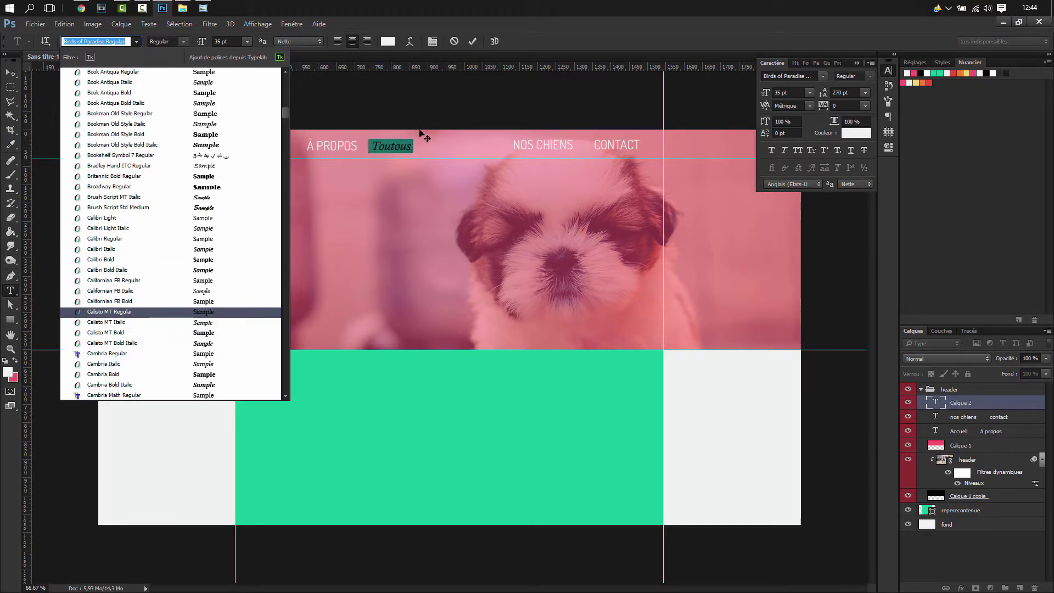
{"action": "key", "text": "Up"}
{"action": "key", "text": "Up"}
{"action": "key", "text": "Up"}
{"action": "key", "text": "Up"}
{"action": "key", "text": "Up"}
{"action": "key", "text": "Up"}
{"action": "key", "text": "Up"}
{"action": "key", "text": "Up"}
{"action": "key", "text": "Up"}
{"action": "key", "text": "Up"}
{"action": "key", "text": "Up"}
{"action": "key", "text": "Up"}
{"action": "key", "text": "Up"}
{"action": "key", "text": "Up"}
{"action": "key", "text": "Up"}
{"action": "key", "text": "Up"}
{"action": "key", "text": "Up"}
{"action": "key", "text": "Up"}
{"action": "key", "text": "Up"}
{"action": "key", "text": "Up"}
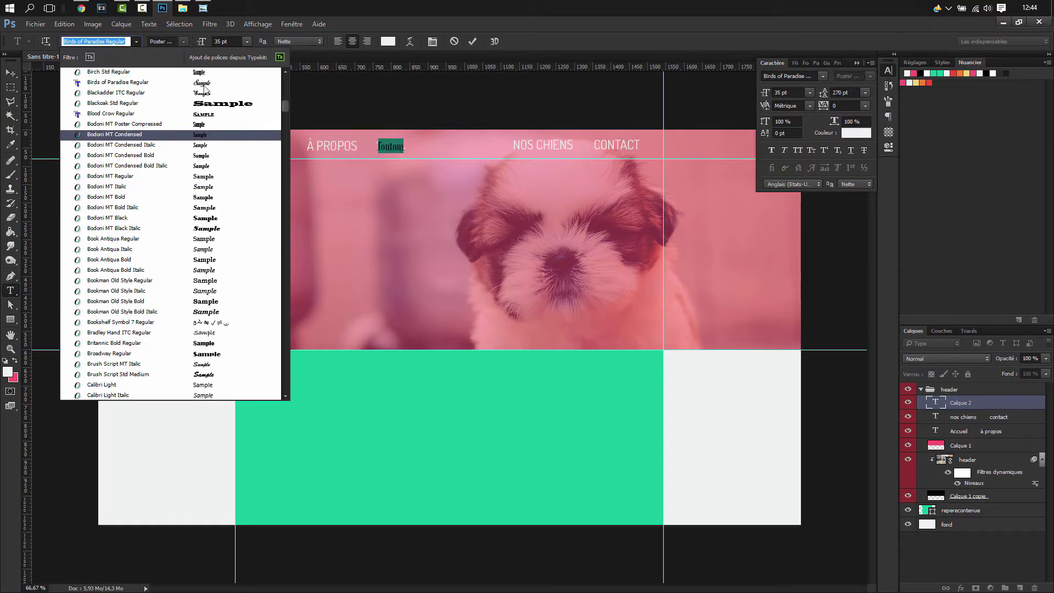
{"action": "left_click", "coordinate": [202, 84]}
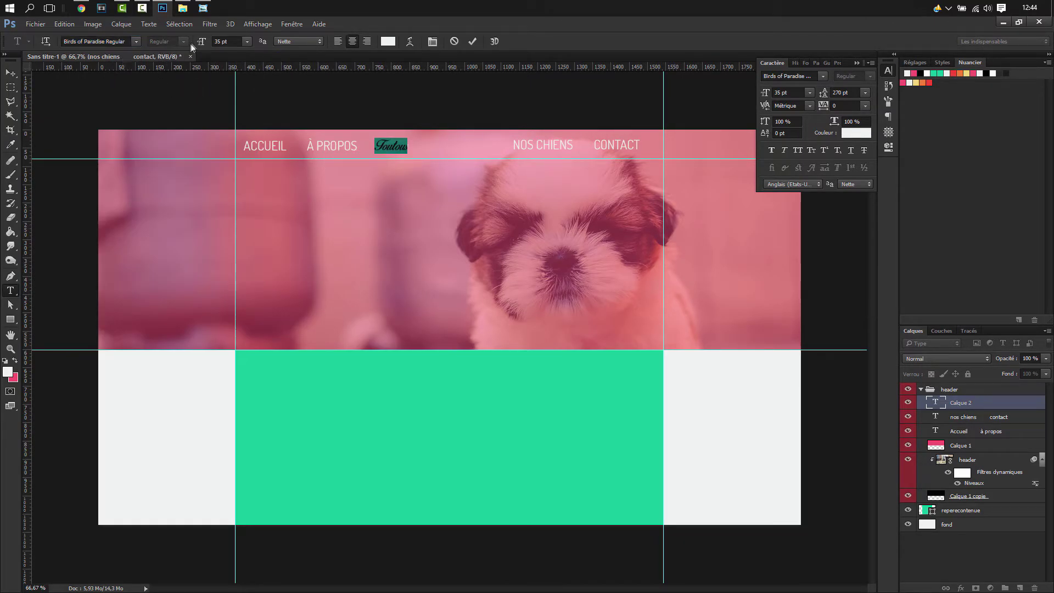
Enlarge Toutous to 66 pt, centre it between À PROPOS and NOS CHIENS, and colour it white.
{"action": "left_click_drag", "start_coordinate": [202, 43], "coordinate": [222, 42]}
{"action": "left_click_drag", "start_coordinate": [430, 176], "coordinate": [499, 186]}
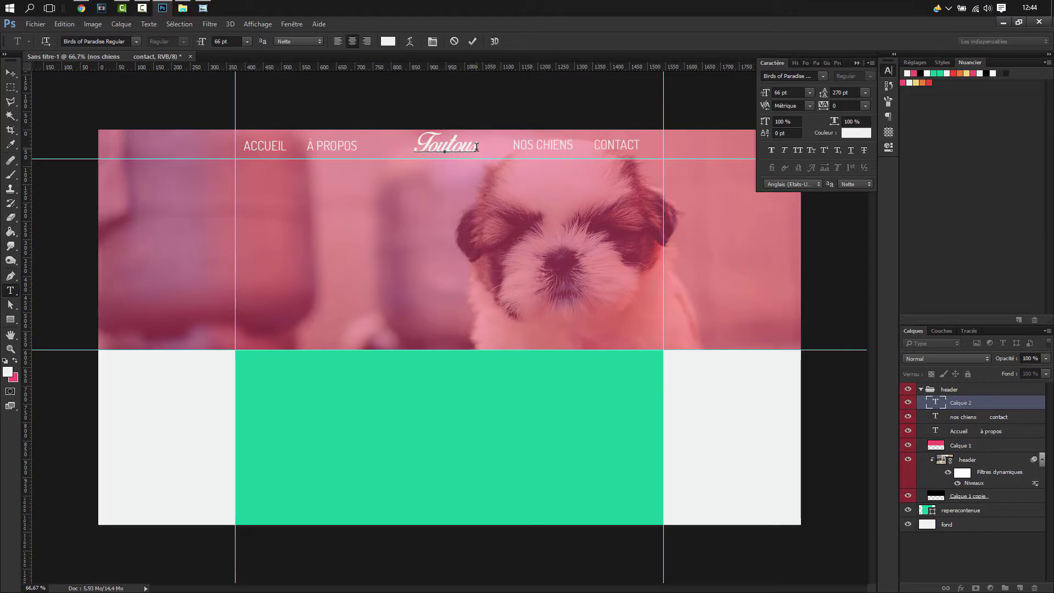
{"action": "left_click_drag", "start_coordinate": [475, 144], "coordinate": [395, 137]}
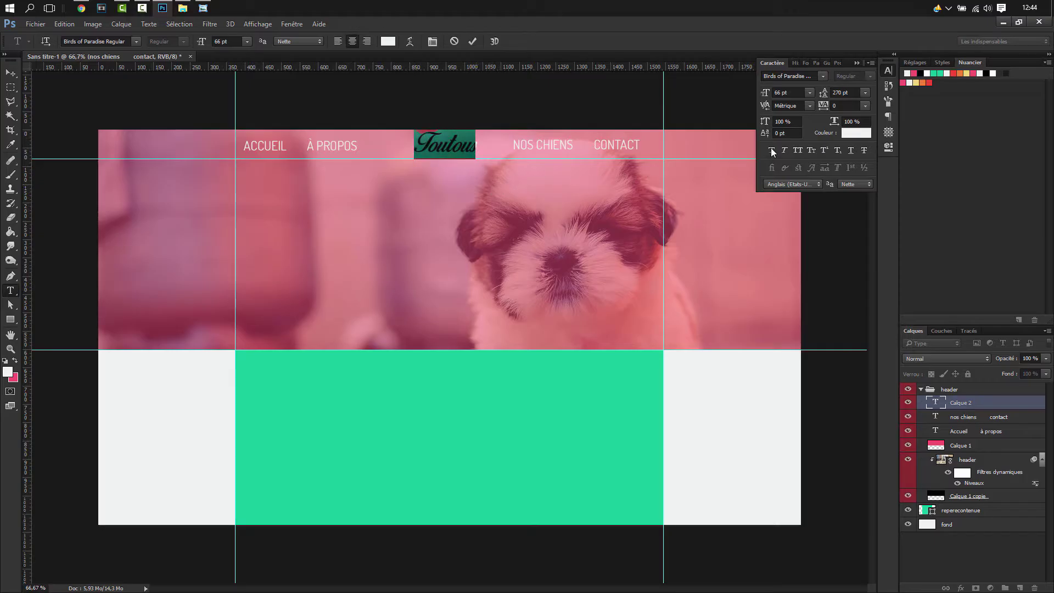
{"action": "left_click", "coordinate": [856, 133]}
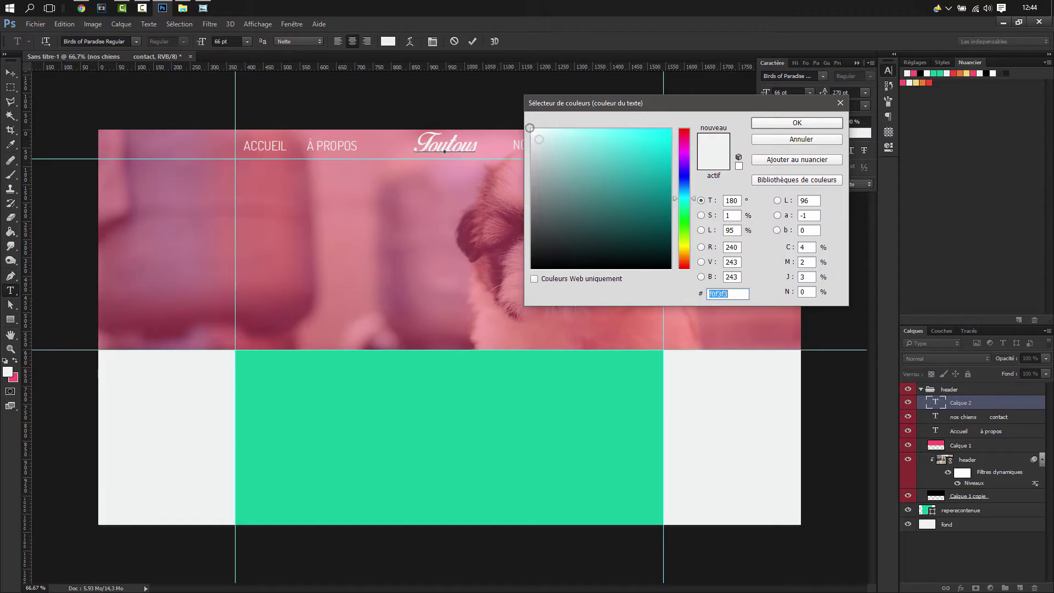
{"action": "left_click", "coordinate": [797, 123]}
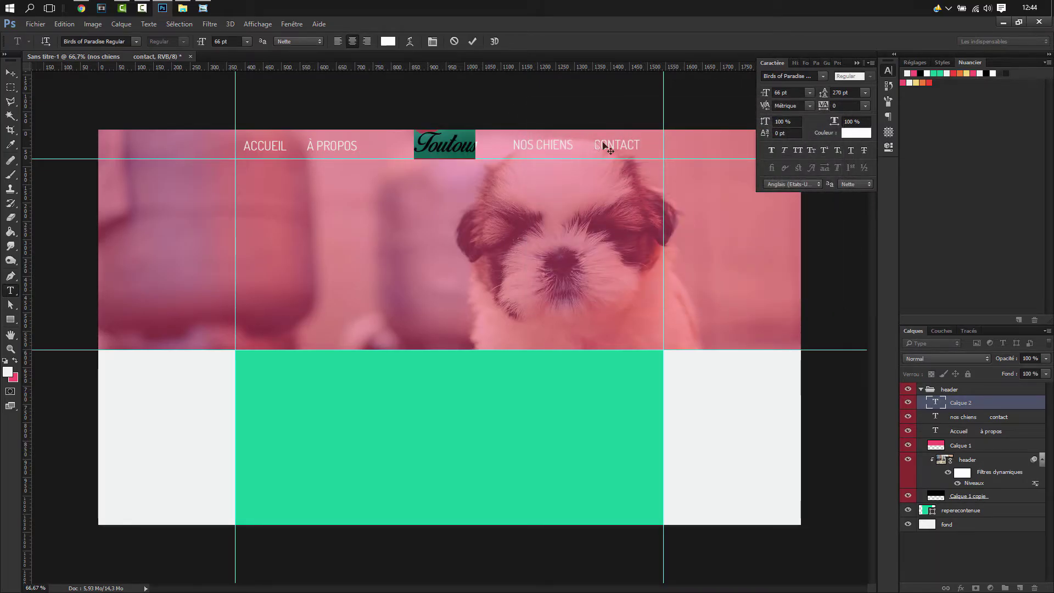
{"action": "left_click", "coordinate": [975, 415]}
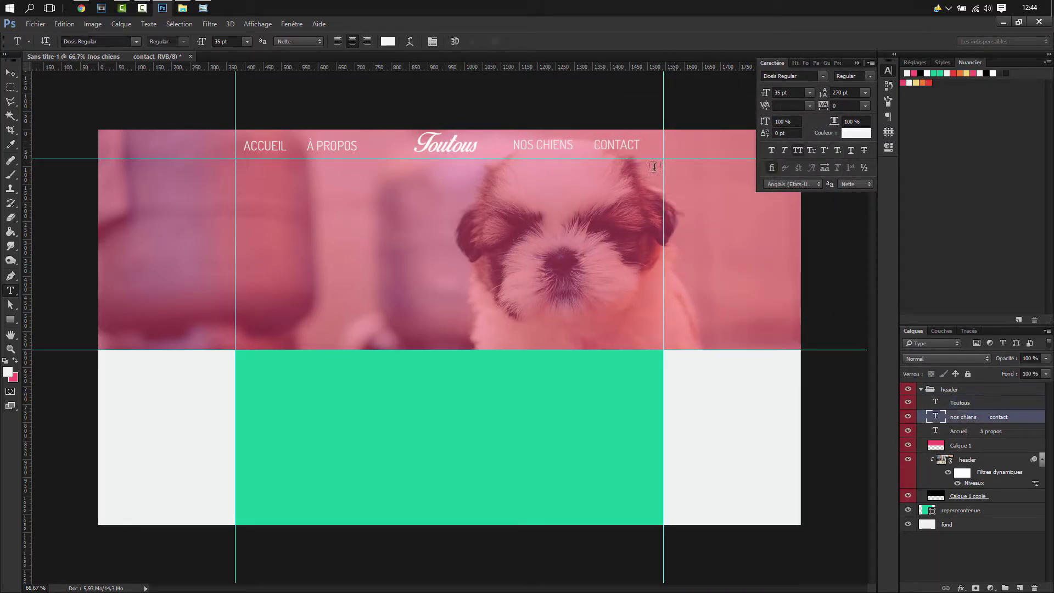
Colour the NOS CHIENS CONTACT links white.
{"action": "left_click", "coordinate": [612, 142]}
{"action": "key", "text": "ctrl+a"}
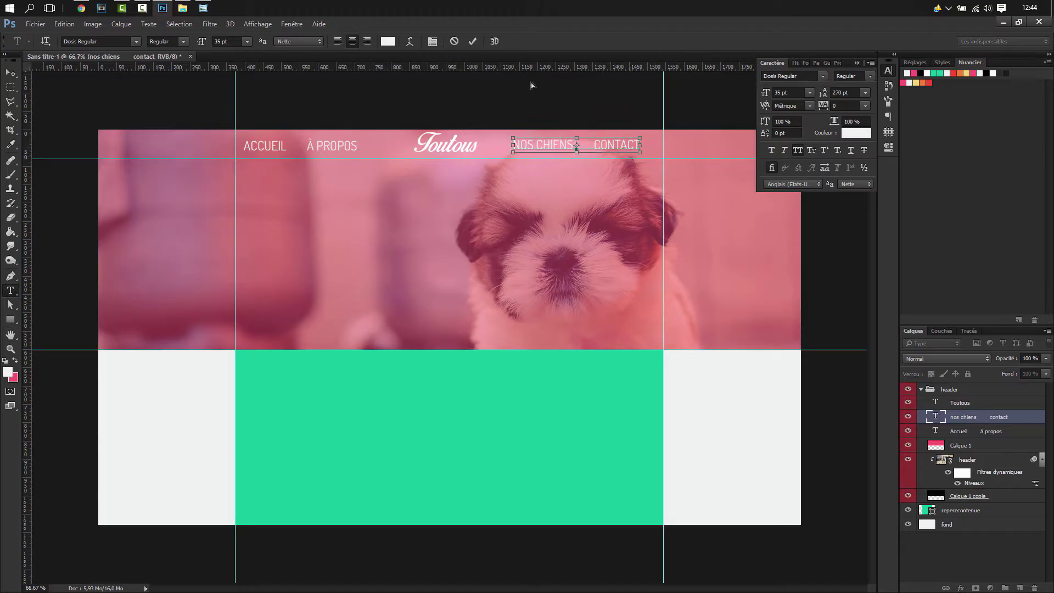
{"action": "left_click", "coordinate": [388, 41]}
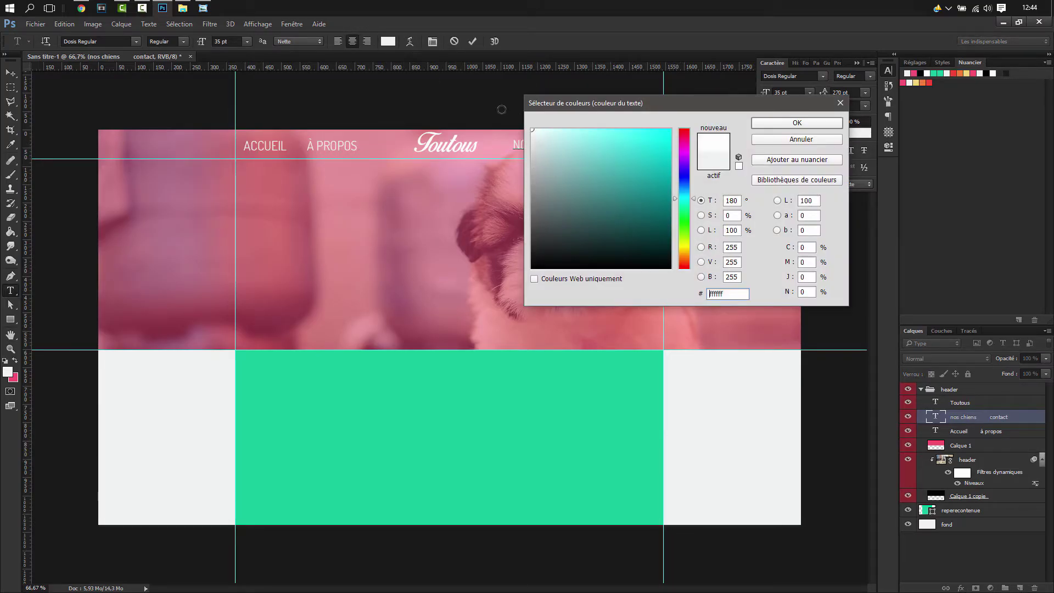
{"action": "left_click", "coordinate": [766, 124]}
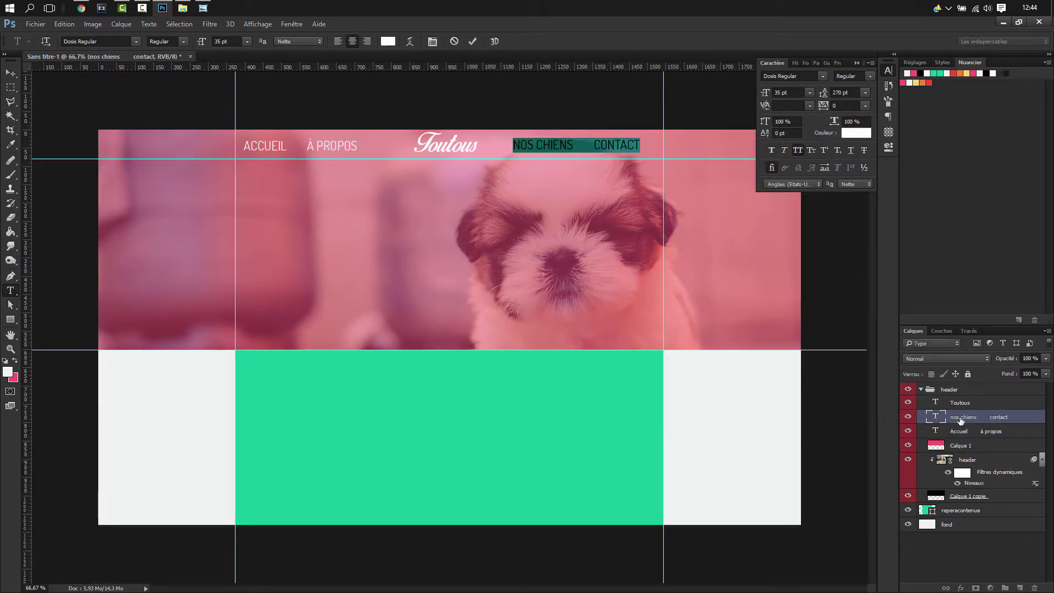
{"action": "left_click", "coordinate": [984, 435]}
Colour the ACCUEIL À PROPOS links pure white, ffffff.
{"action": "left_click", "coordinate": [331, 149]}
{"action": "key", "text": "ctrl+a"}
{"action": "left_click", "coordinate": [388, 41]}
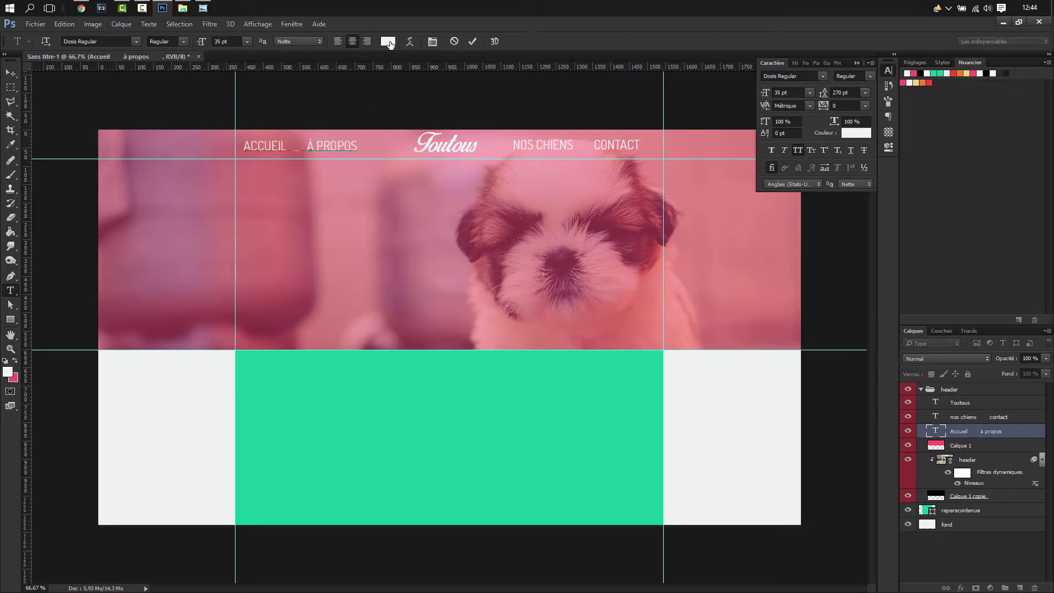
{"action": "type", "text": "ffffff"}
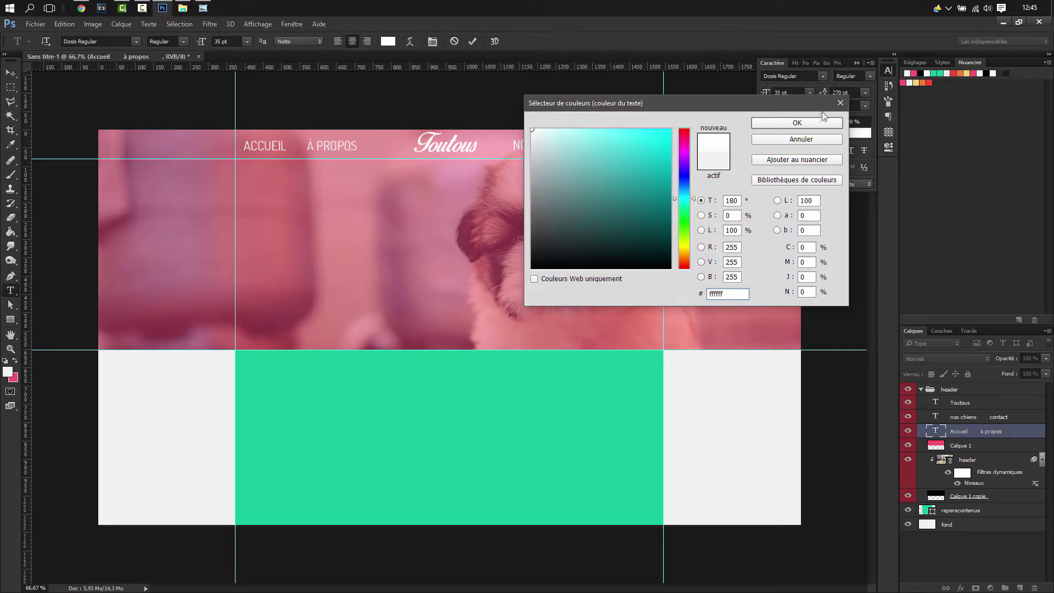
{"action": "left_click", "coordinate": [806, 124]}
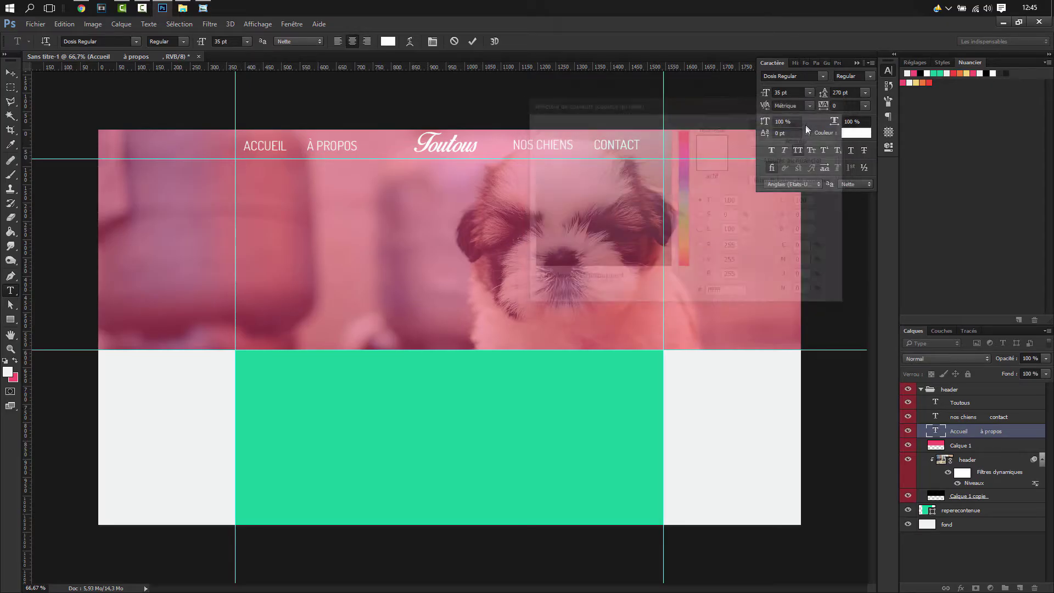
Try Bold on ACCUEIL À PROPOS, then settle on Dosis SemiBold.
{"action": "left_click", "coordinate": [867, 80]}
{"action": "left_click", "coordinate": [854, 131]}
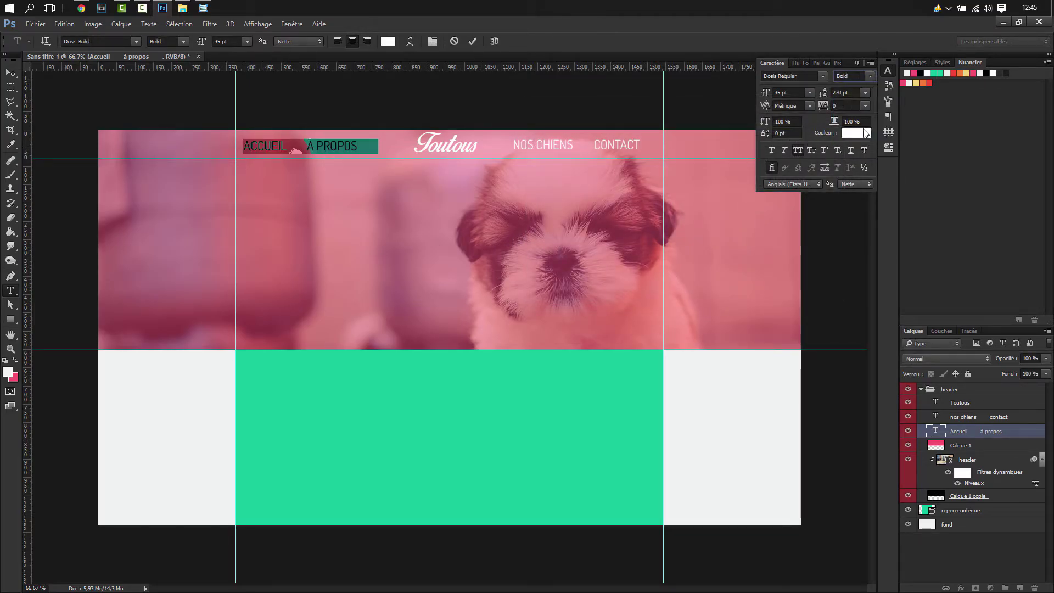
{"action": "left_click", "coordinate": [380, 164]}
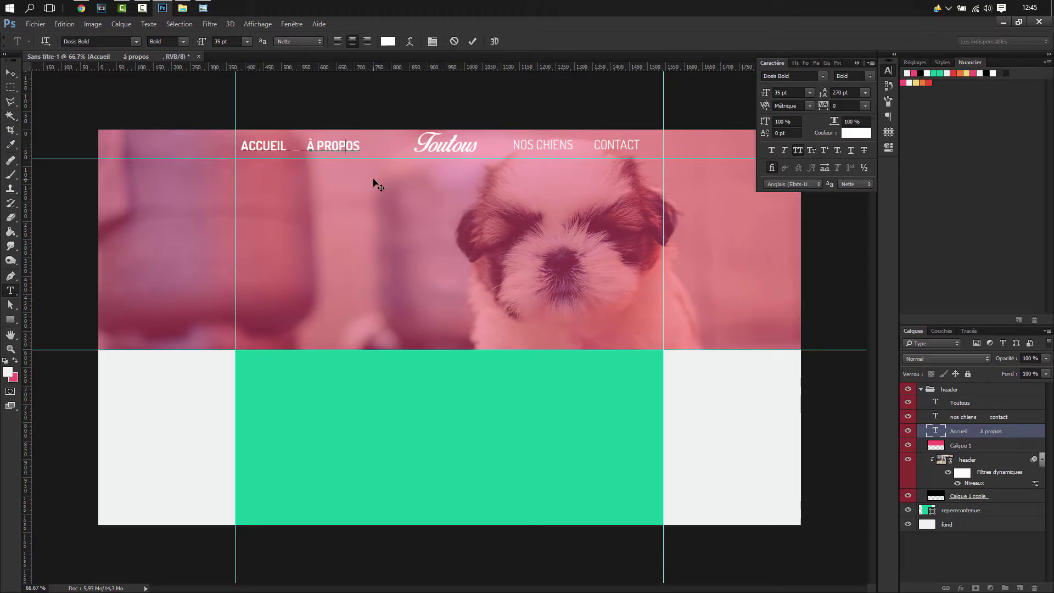
{"action": "left_click_drag", "start_coordinate": [358, 143], "coordinate": [230, 132]}
{"action": "left_click", "coordinate": [331, 147]}
{"action": "left_click_drag", "start_coordinate": [359, 146], "coordinate": [240, 146]}
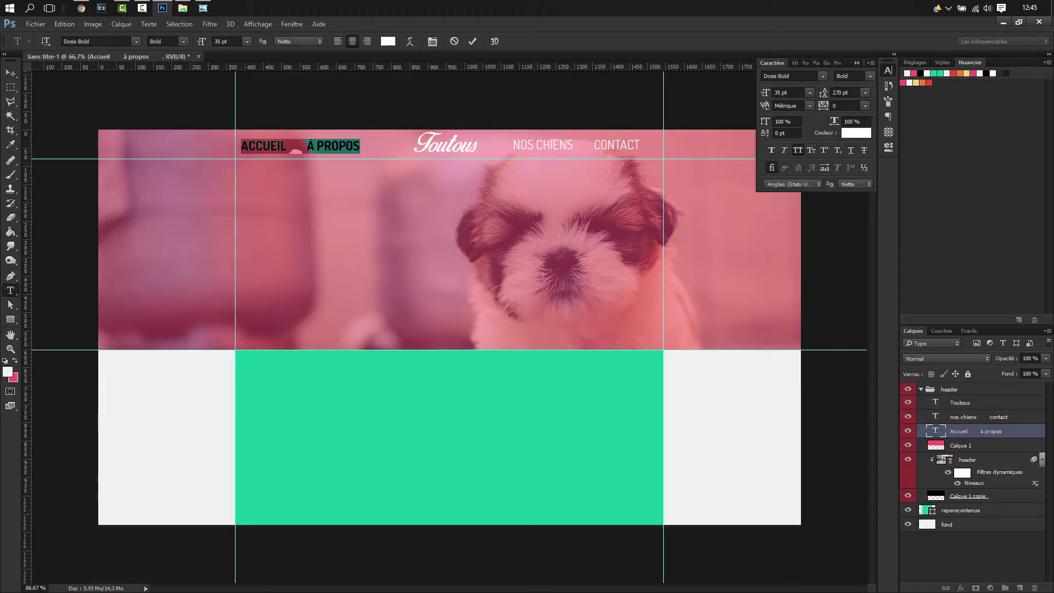
{"action": "left_click", "coordinate": [866, 75]}
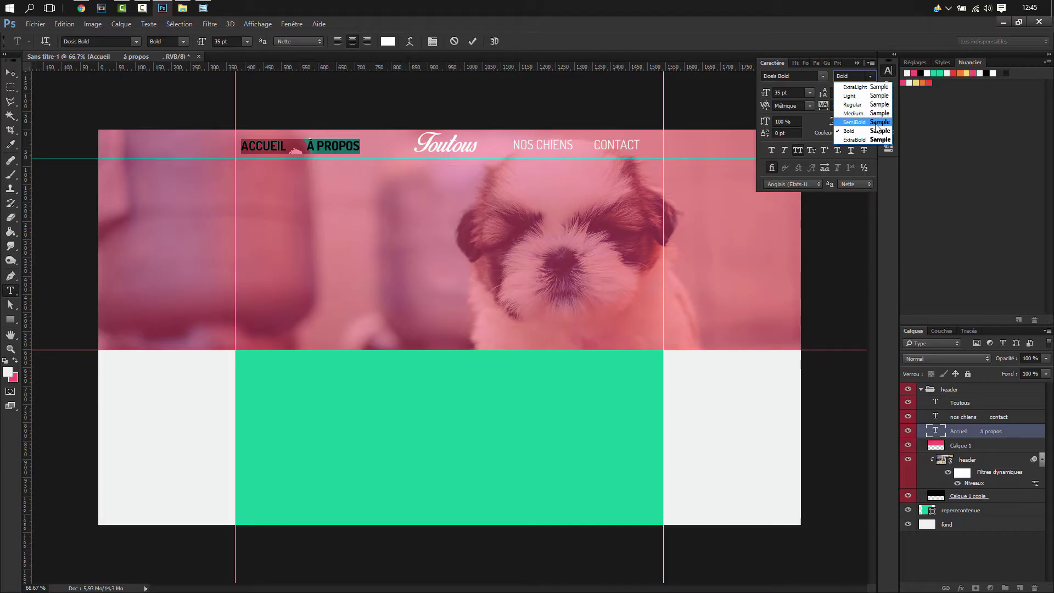
{"action": "left_click", "coordinate": [877, 124]}
{"action": "left_click", "coordinate": [329, 147]}
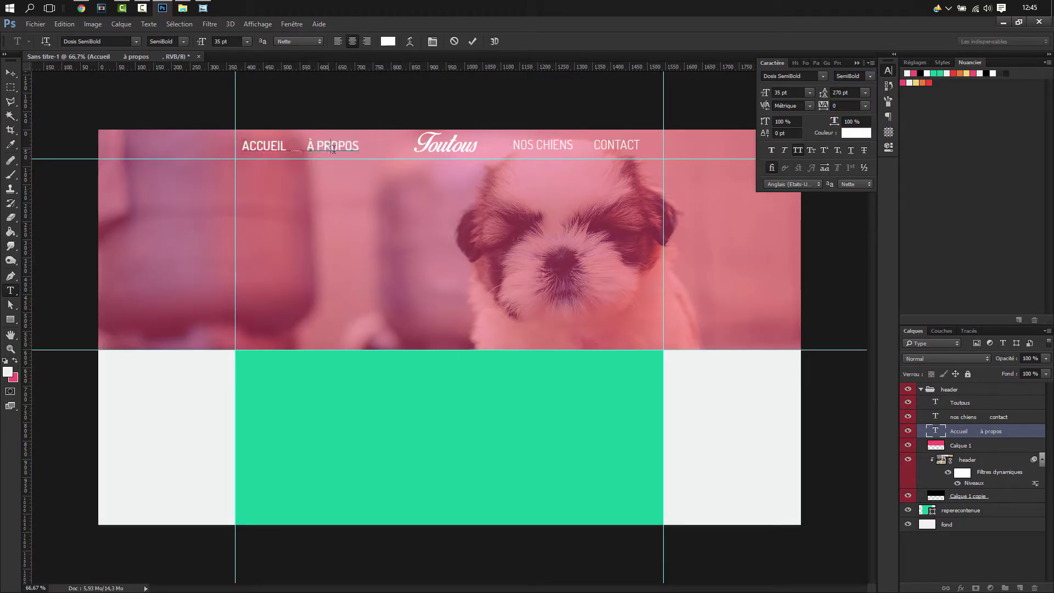
{"action": "key", "text": "ctrl+Return"}
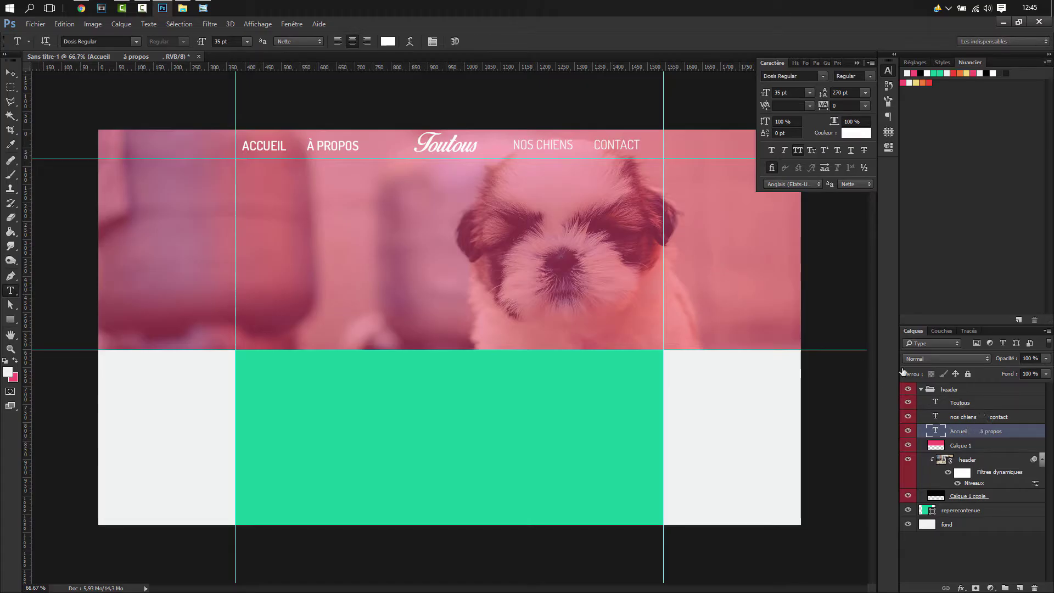
Make NOS CHIENS CONTACT Dosis SemiBold and view the header at 100%.
{"action": "left_click", "coordinate": [986, 416]}
{"action": "left_click", "coordinate": [622, 144]}
{"action": "left_click_drag", "start_coordinate": [640, 144], "coordinate": [513, 145]}
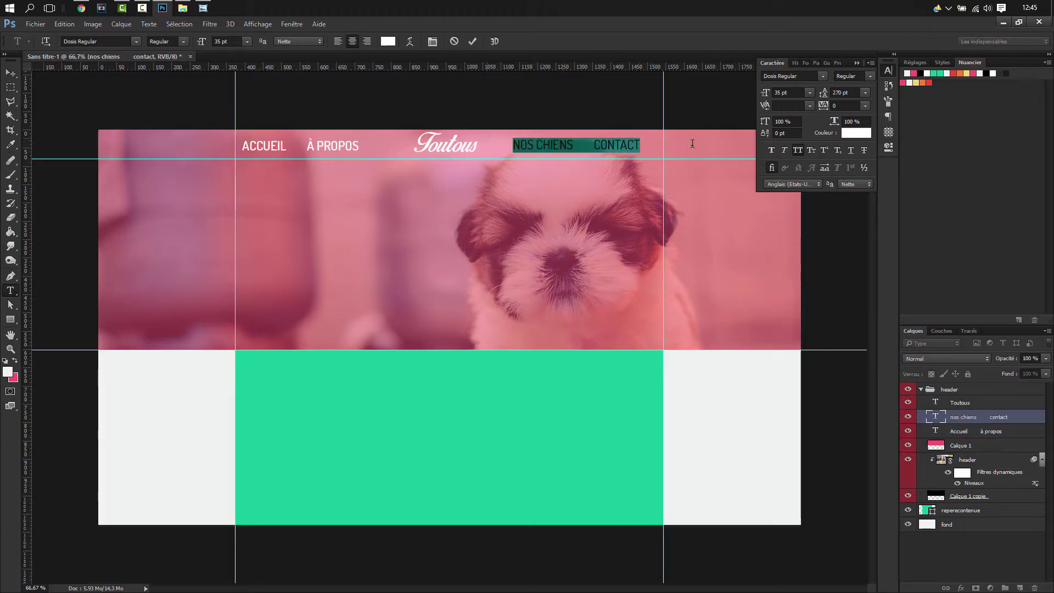
{"action": "left_click", "coordinate": [871, 78]}
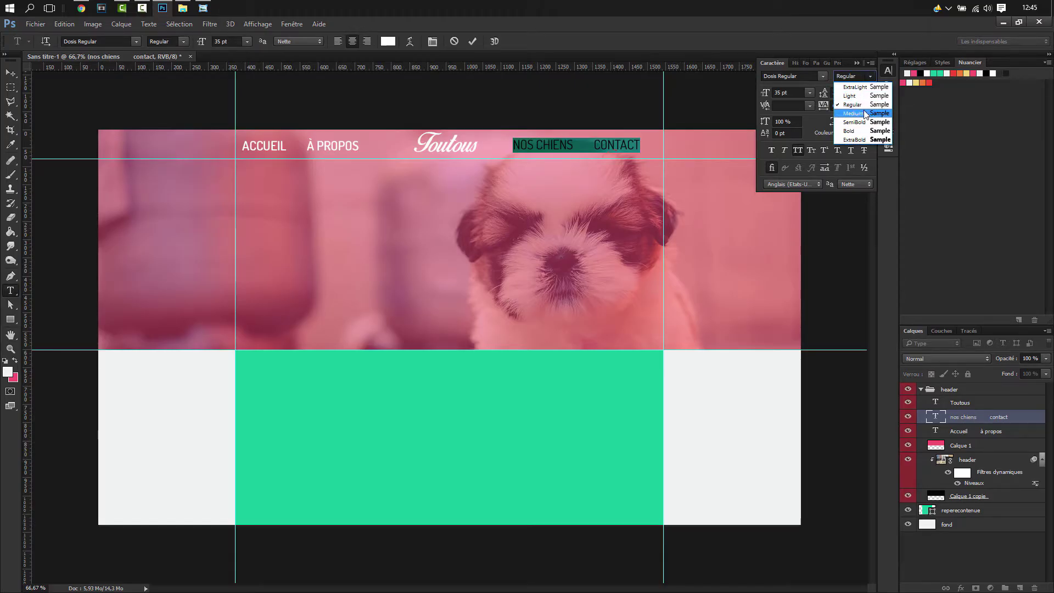
{"action": "left_click", "coordinate": [864, 120]}
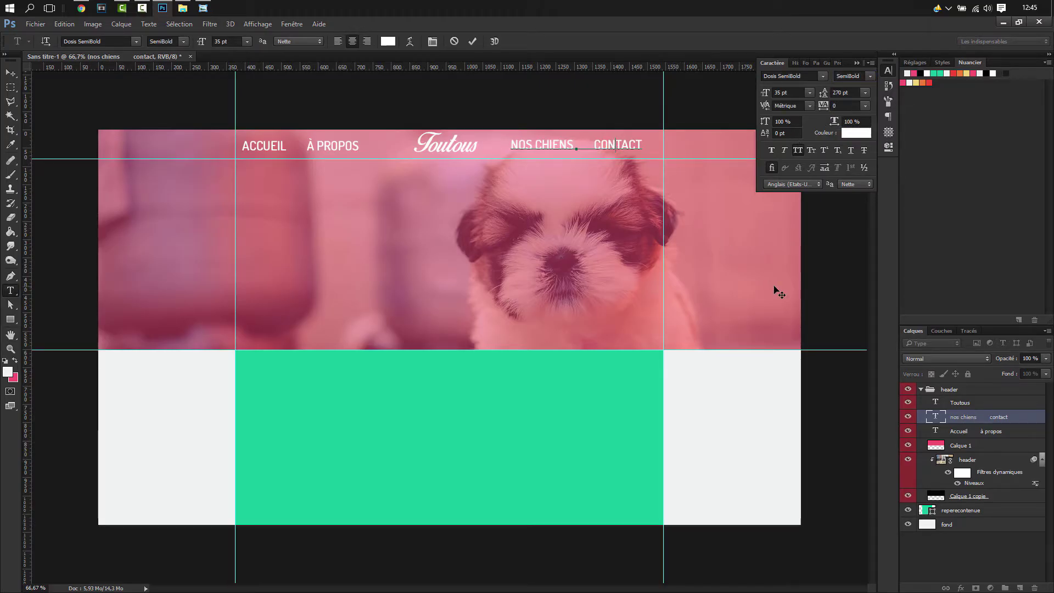
{"action": "left_click", "coordinate": [993, 418]}
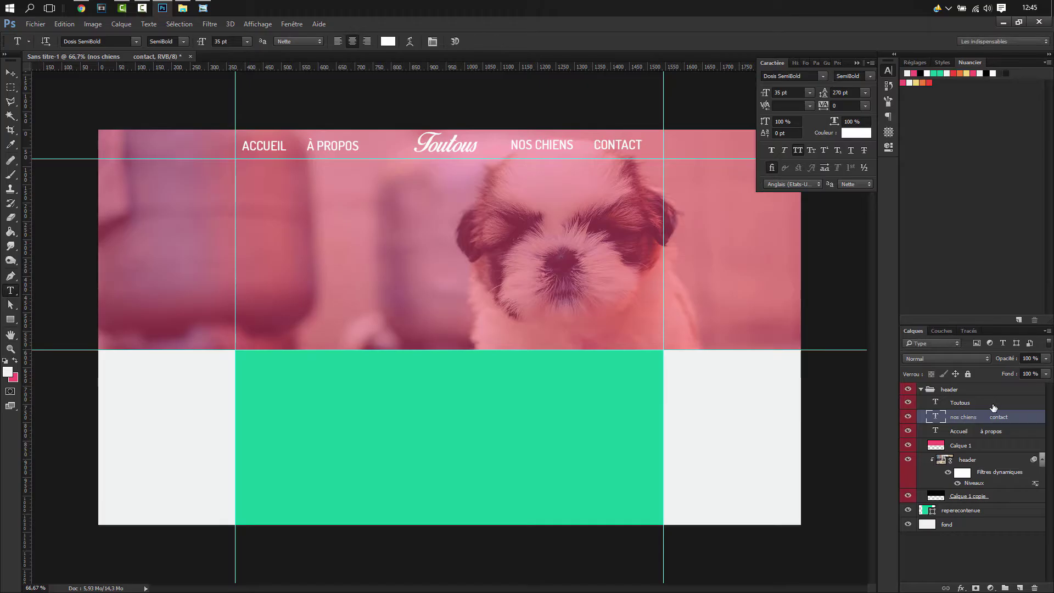
{"action": "key", "text": "ctrl+1"}
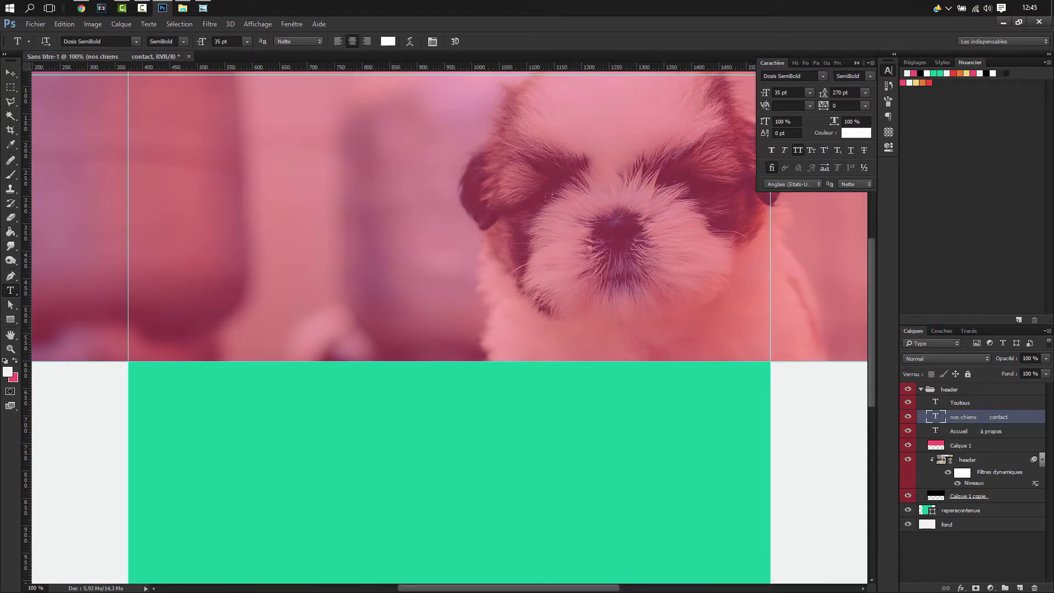
{"action": "left_click_drag", "start_coordinate": [561, 214], "coordinate": [551, 310]}
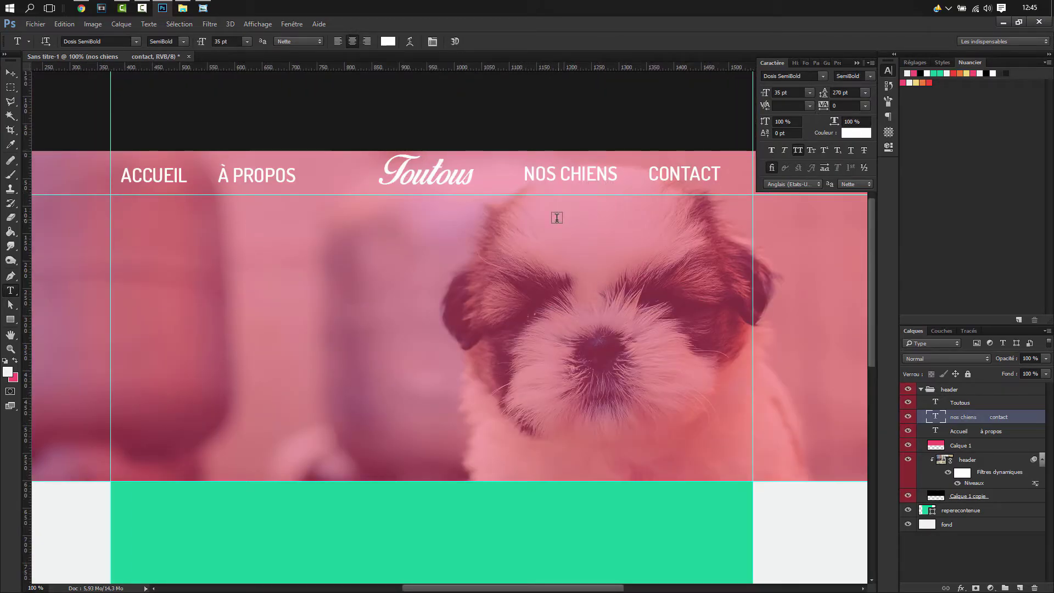
Resize the Toutous logo text from 66 pt to 70 pt and commit it.
{"action": "left_click", "coordinate": [440, 171]}
{"action": "double_click", "coordinate": [440, 171]}
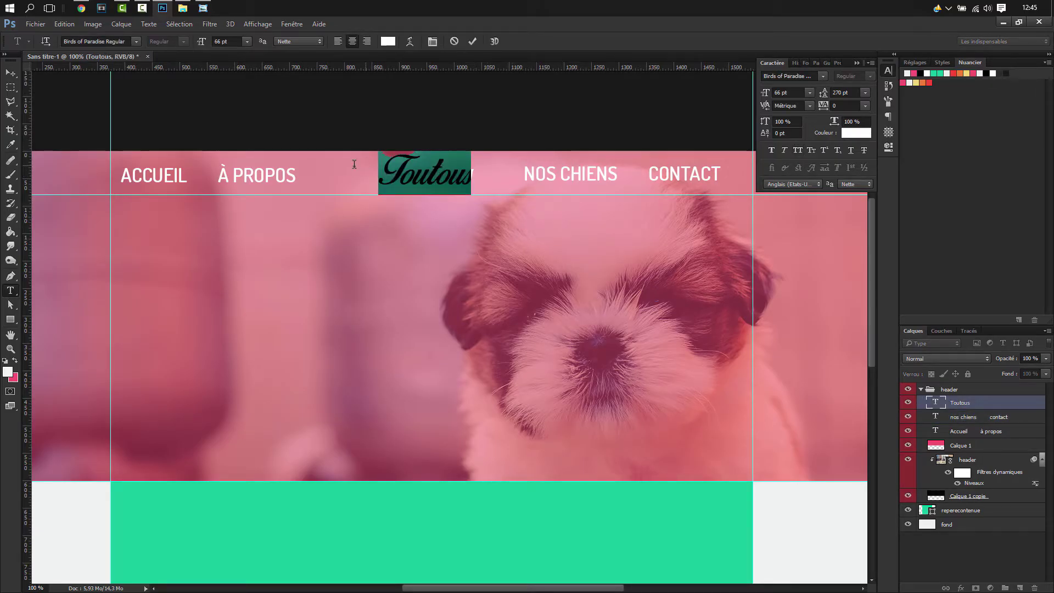
{"action": "left_click_drag", "start_coordinate": [202, 43], "coordinate": [204, 43]}
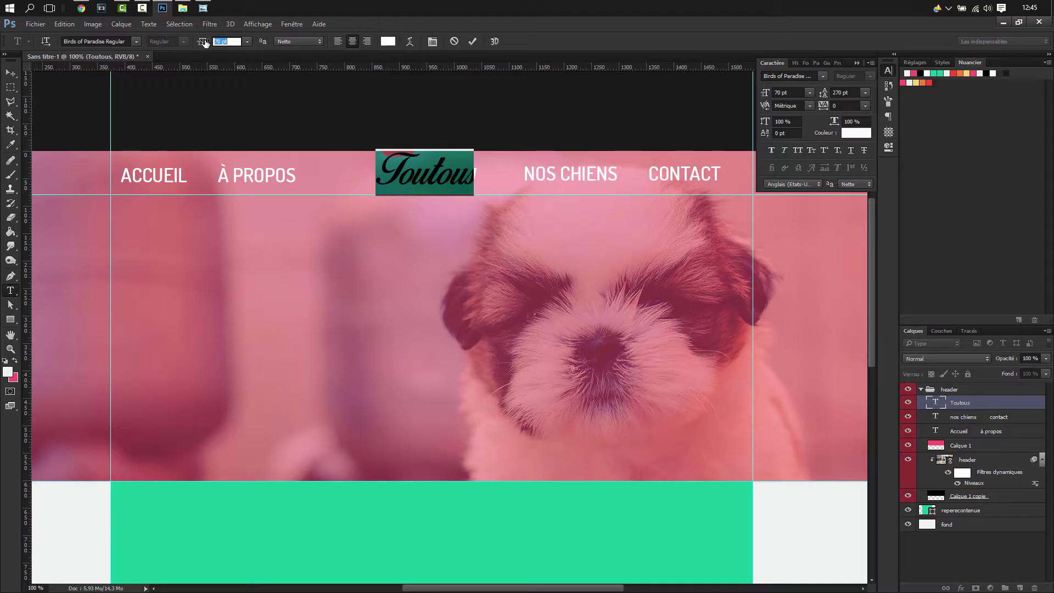
{"action": "left_click", "coordinate": [971, 404]}
{"action": "key", "text": "v"}
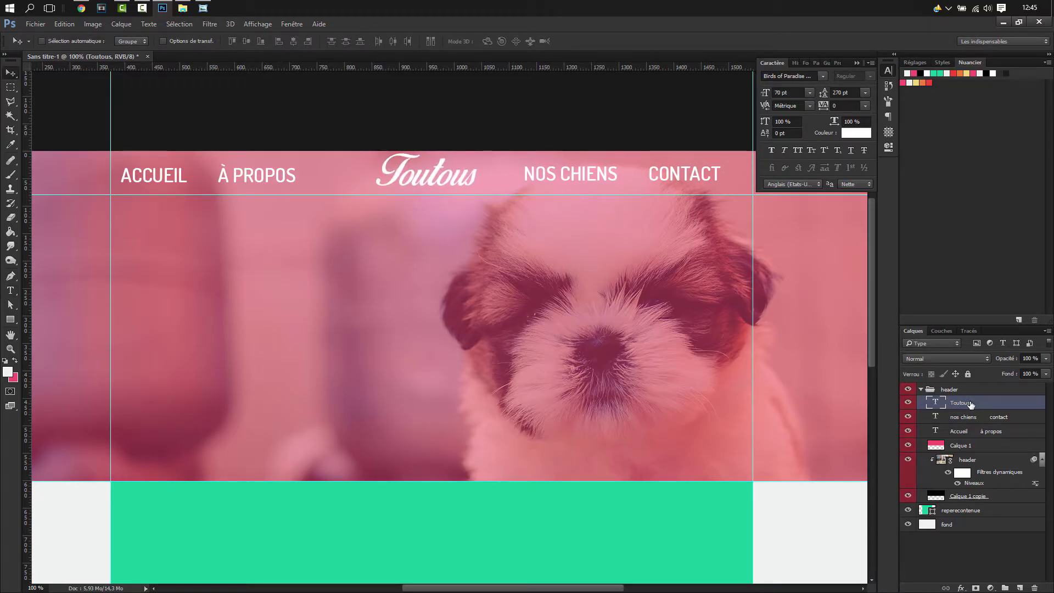
Open the Toutous layer's blending options, trying and then removing an outline stroke.
{"action": "right_click", "coordinate": [983, 403]}
{"action": "left_click", "coordinate": [667, 120]}
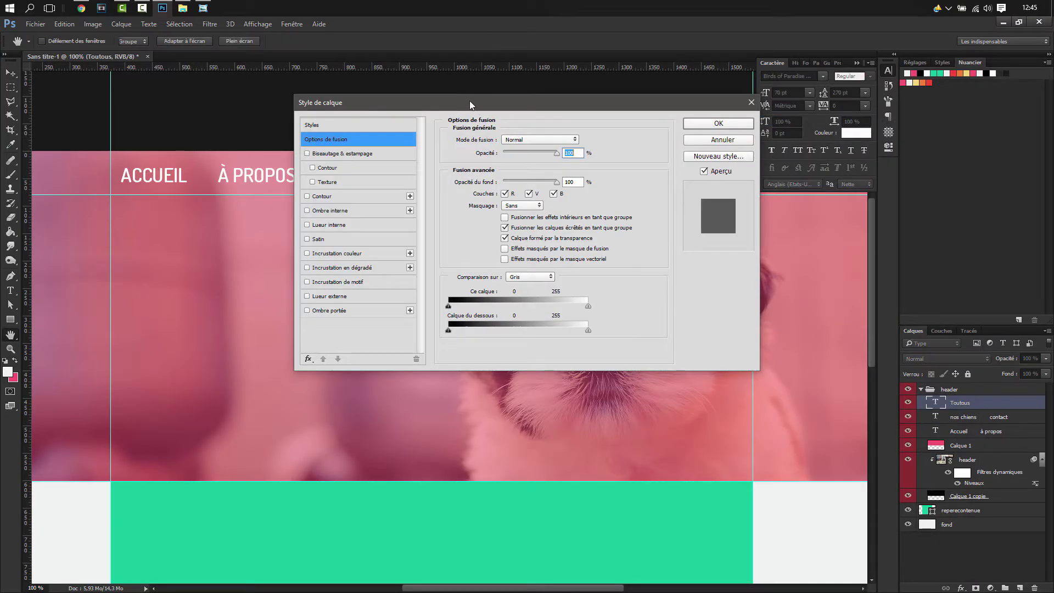
{"action": "left_click_drag", "start_coordinate": [470, 100], "coordinate": [609, 246]}
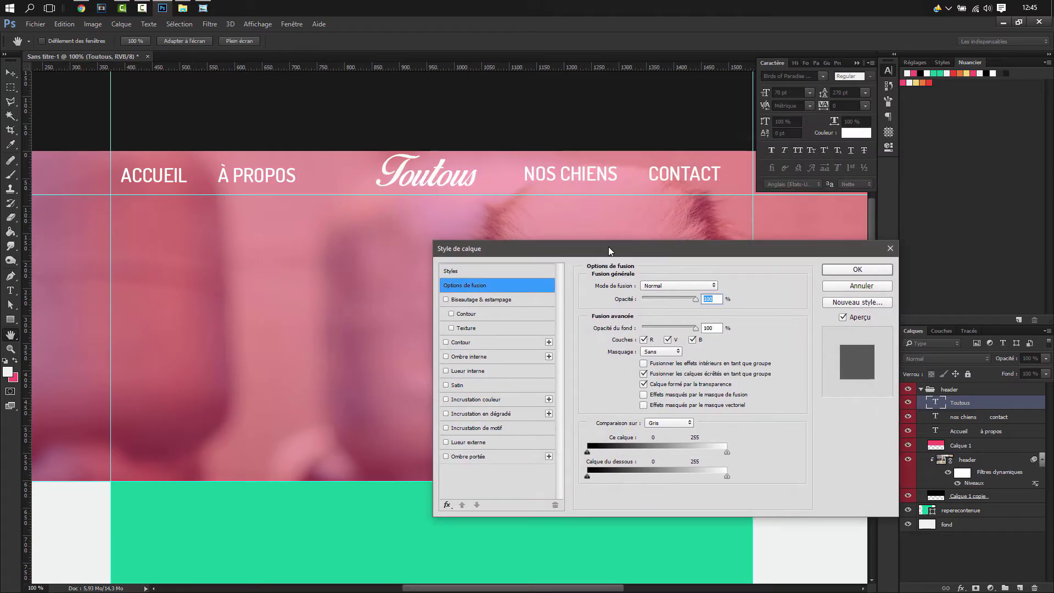
{"action": "left_click", "coordinate": [447, 343]}
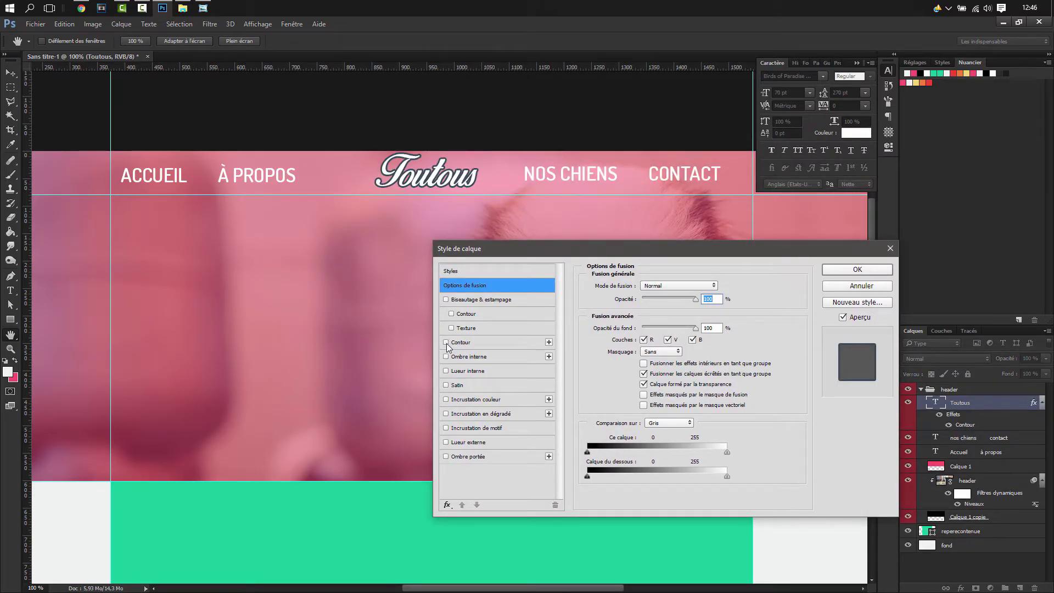
{"action": "left_click", "coordinate": [446, 343]}
Add a drop shadow with 3 px distance and 4 px size, then open its colour.
{"action": "left_click", "coordinate": [447, 458]}
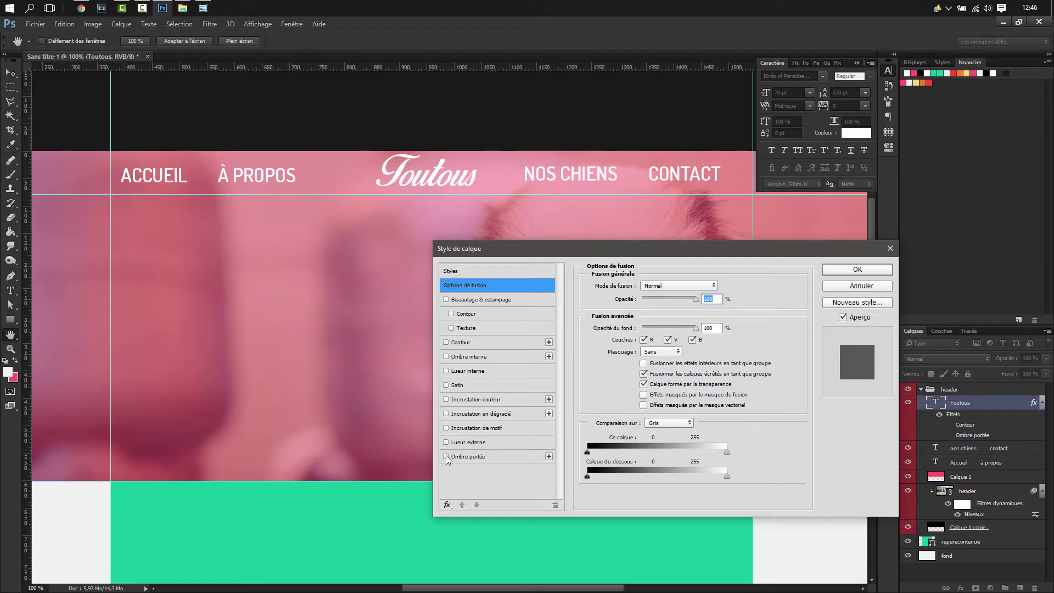
{"action": "left_click", "coordinate": [446, 457]}
{"action": "left_click", "coordinate": [467, 457]}
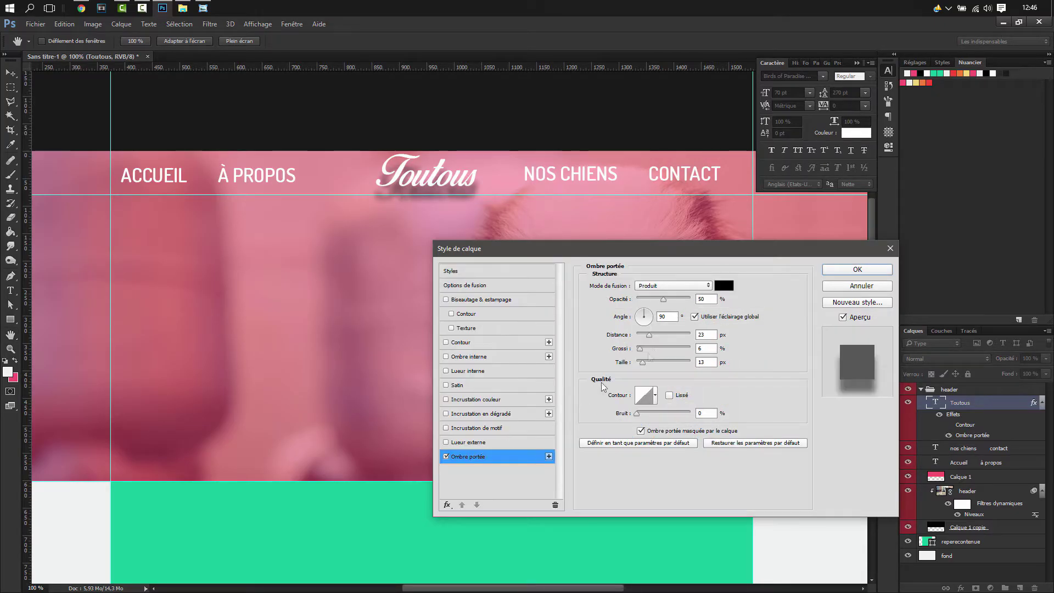
{"action": "left_click_drag", "start_coordinate": [657, 337], "coordinate": [641, 341]}
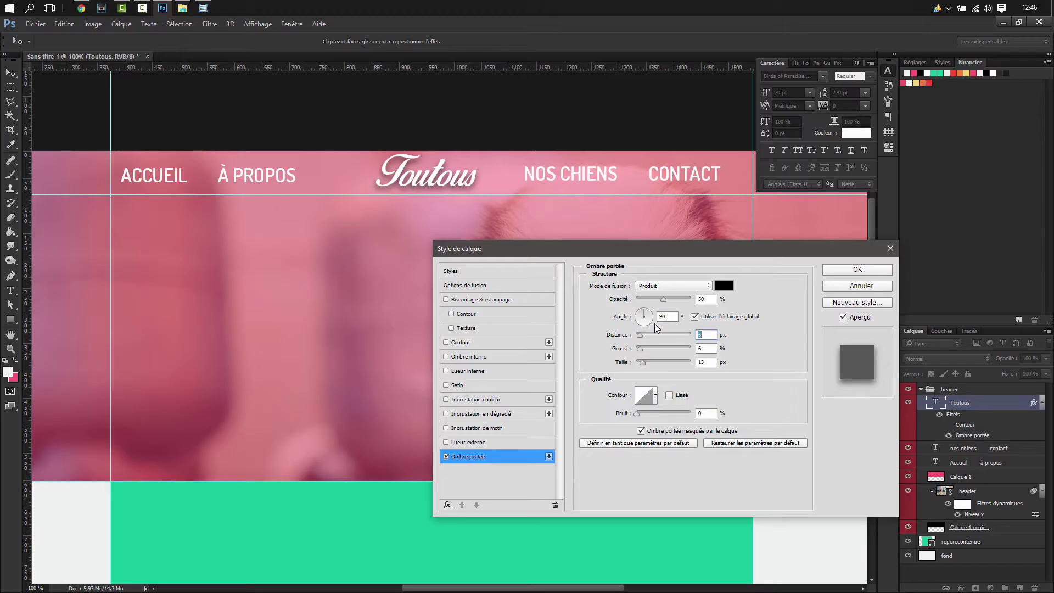
{"action": "left_click_drag", "start_coordinate": [642, 362], "coordinate": [639, 335]}
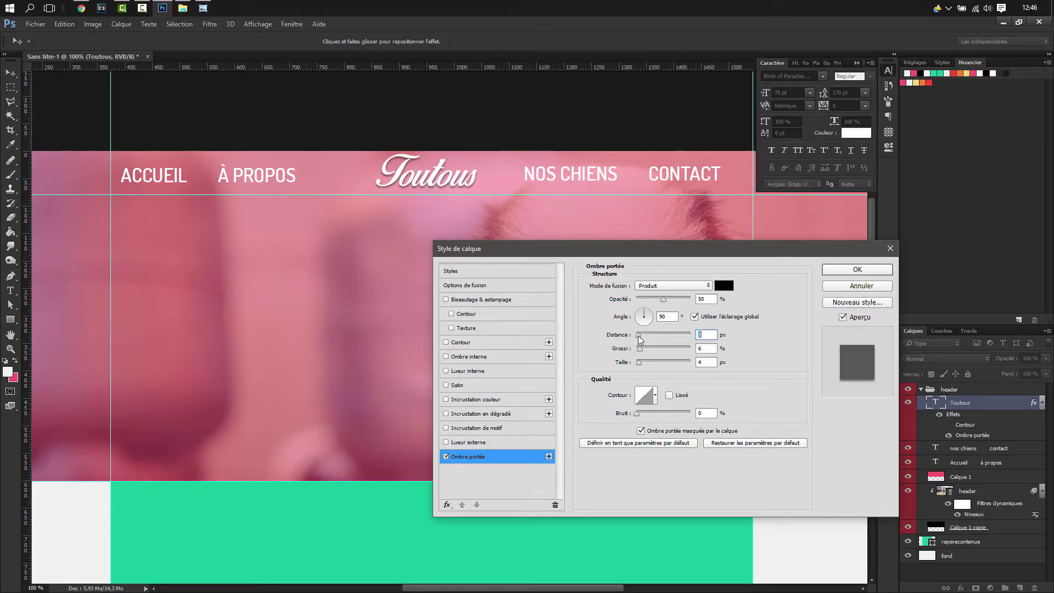
{"action": "left_click", "coordinate": [724, 286]}
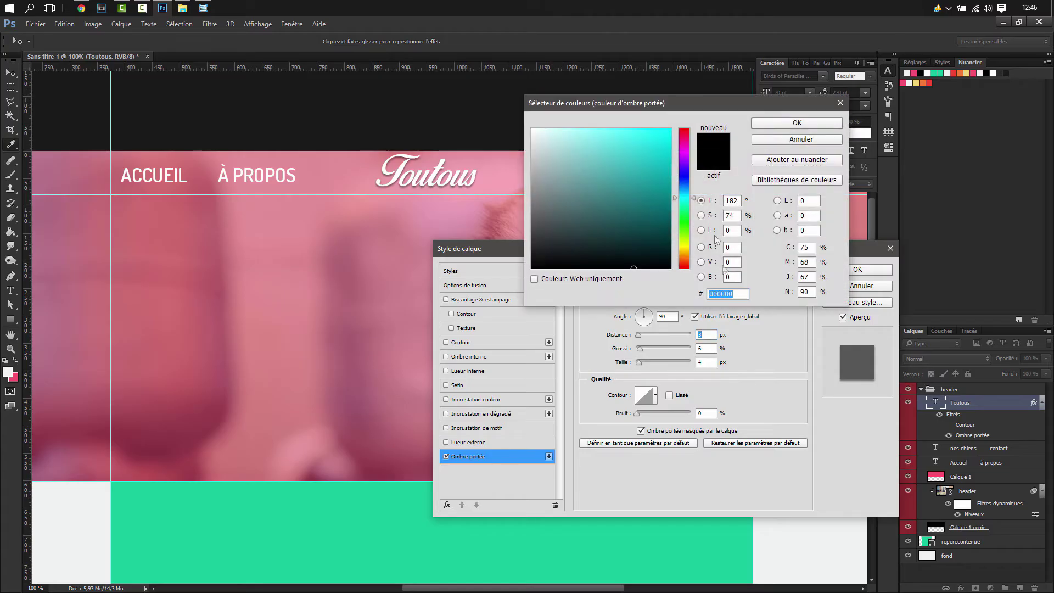
Preview orange, red and pink-red shadow colours, then cancel to keep black.
{"action": "left_click", "coordinate": [925, 83]}
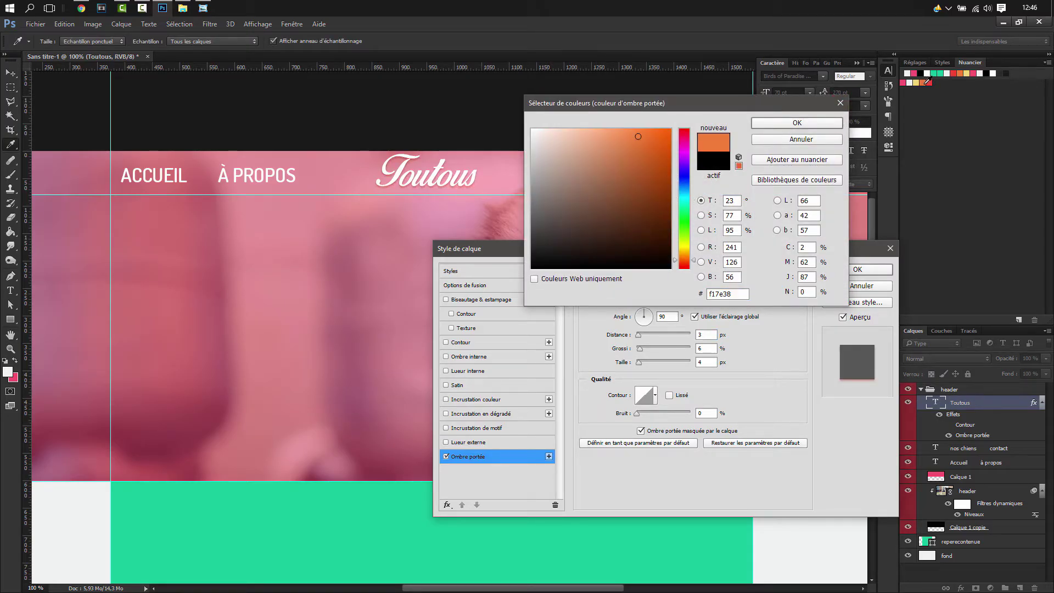
{"action": "left_click", "coordinate": [929, 82]}
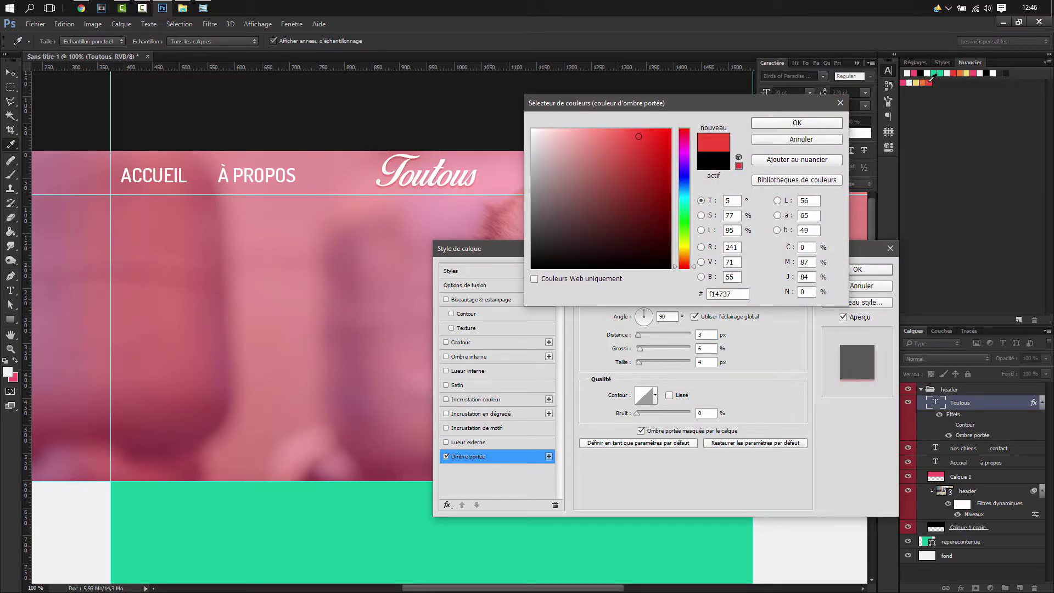
{"action": "left_click", "coordinate": [904, 81]}
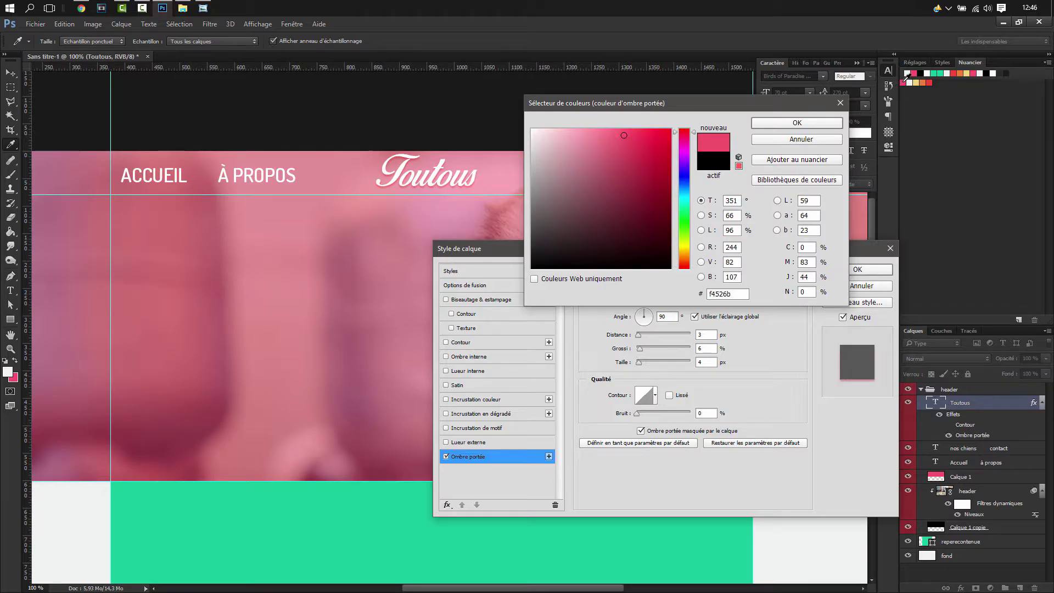
{"action": "left_click", "coordinate": [785, 140]}
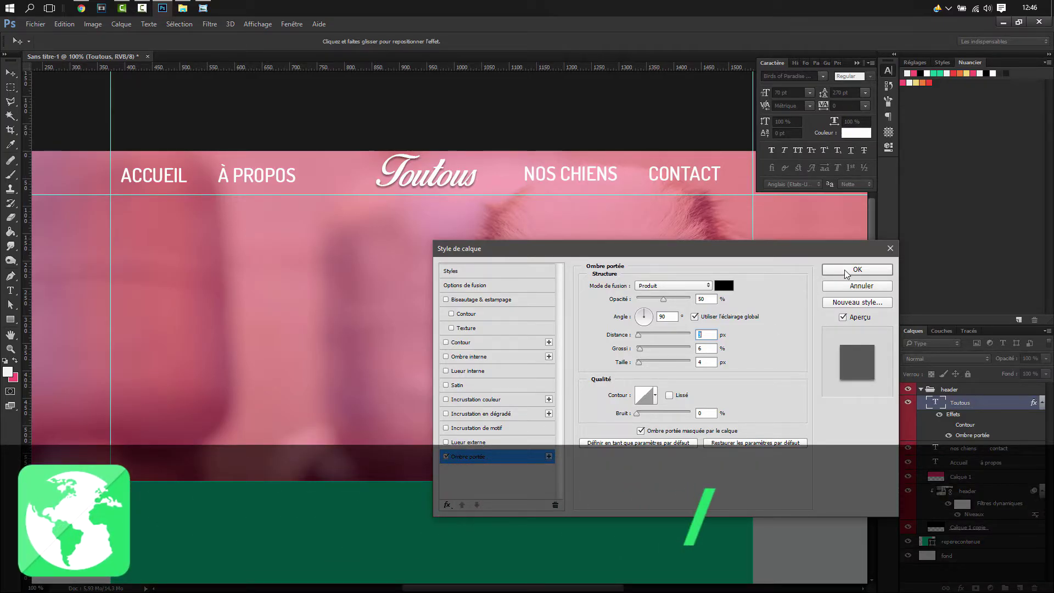
Toggle the Toutous drop shadow off and on twice to compare, leaving it enabled.
{"action": "left_click", "coordinate": [446, 457]}
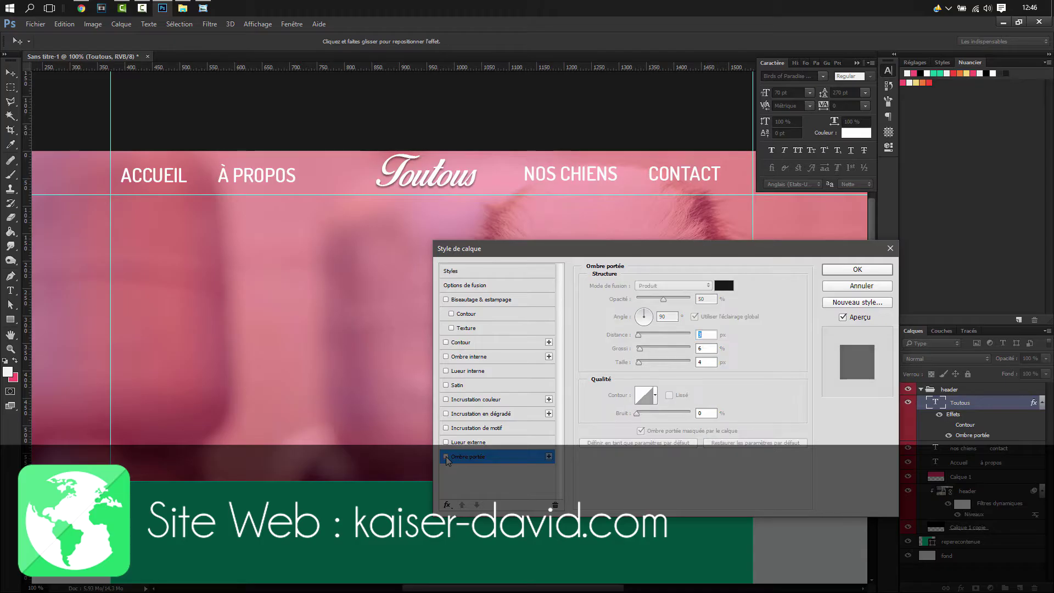
{"action": "left_click", "coordinate": [446, 457]}
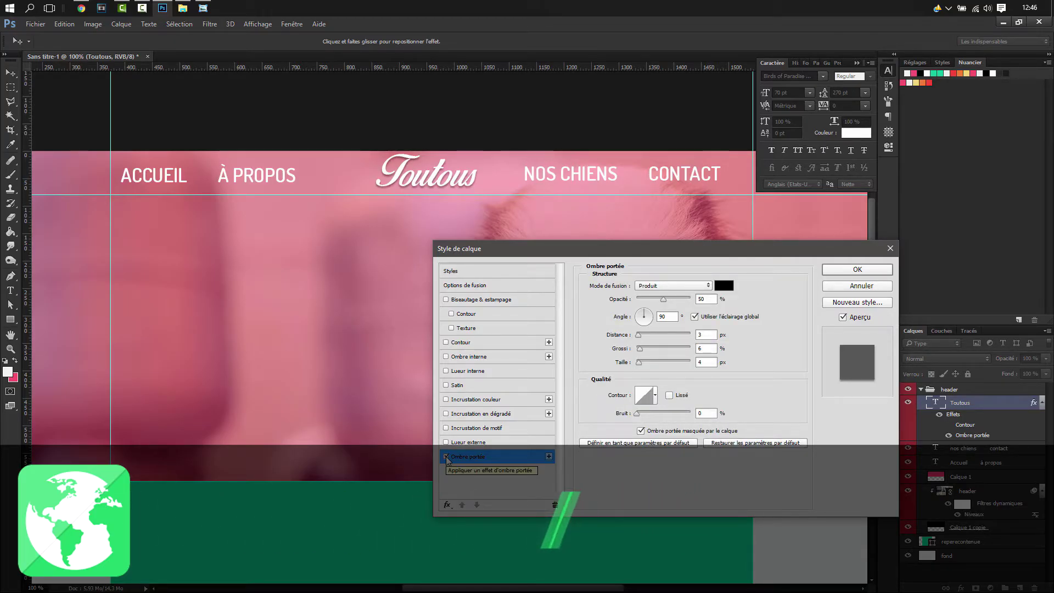
{"action": "left_click", "coordinate": [446, 457]}
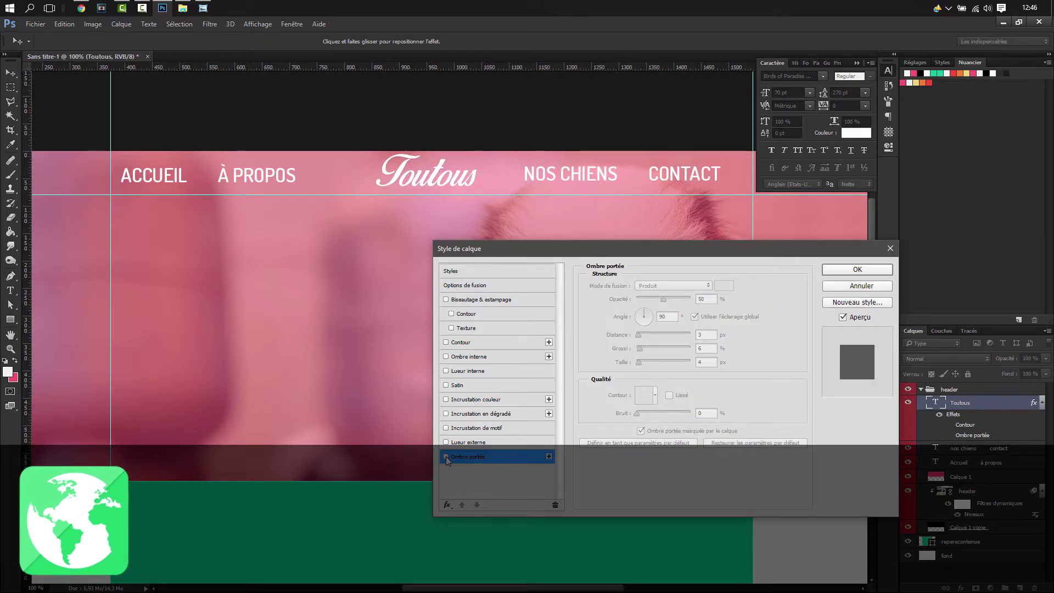
{"action": "left_click", "coordinate": [445, 456]}
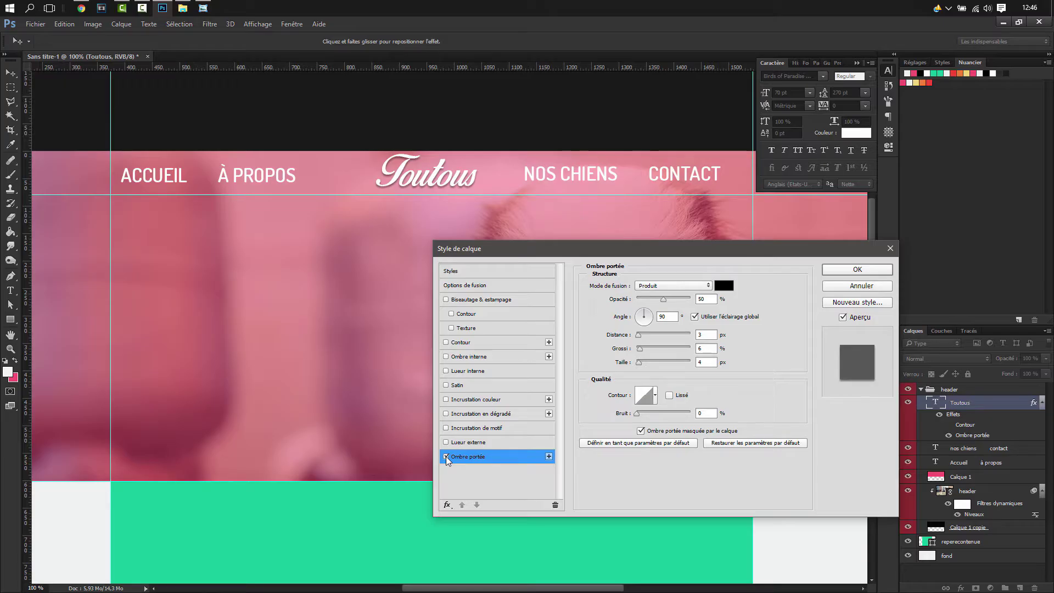
Retry pink, orange and red shadow colours, keep black, and apply the layer style.
{"action": "left_click", "coordinate": [725, 287]}
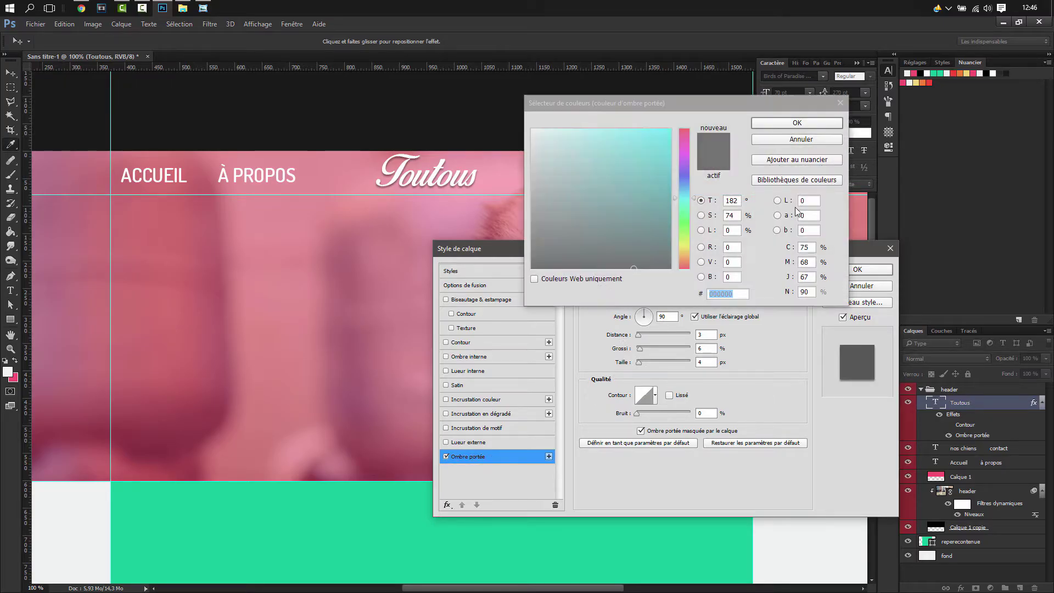
{"action": "left_click", "coordinate": [909, 82]}
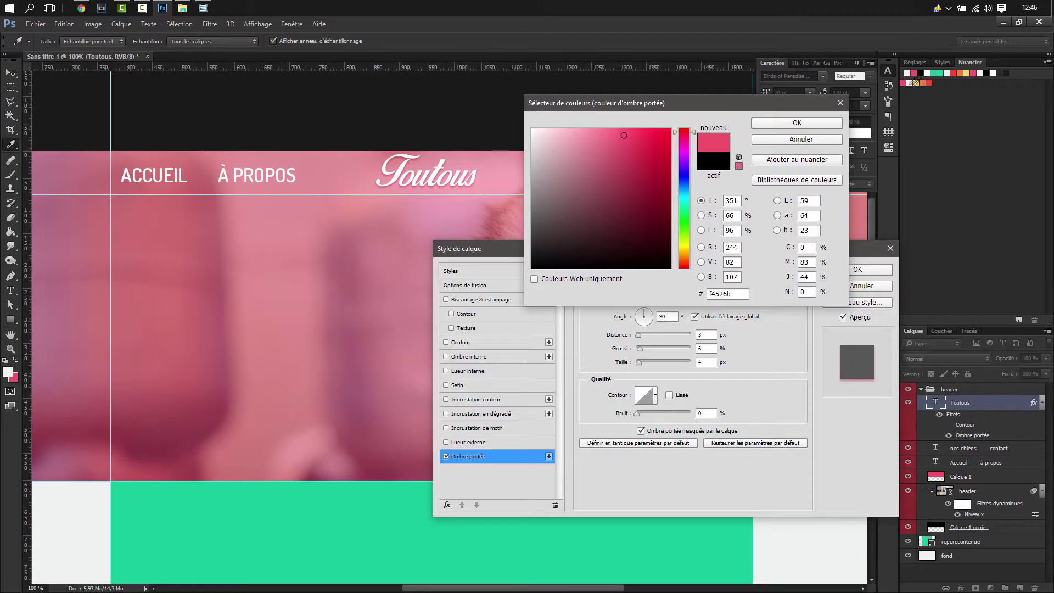
{"action": "left_click", "coordinate": [923, 83]}
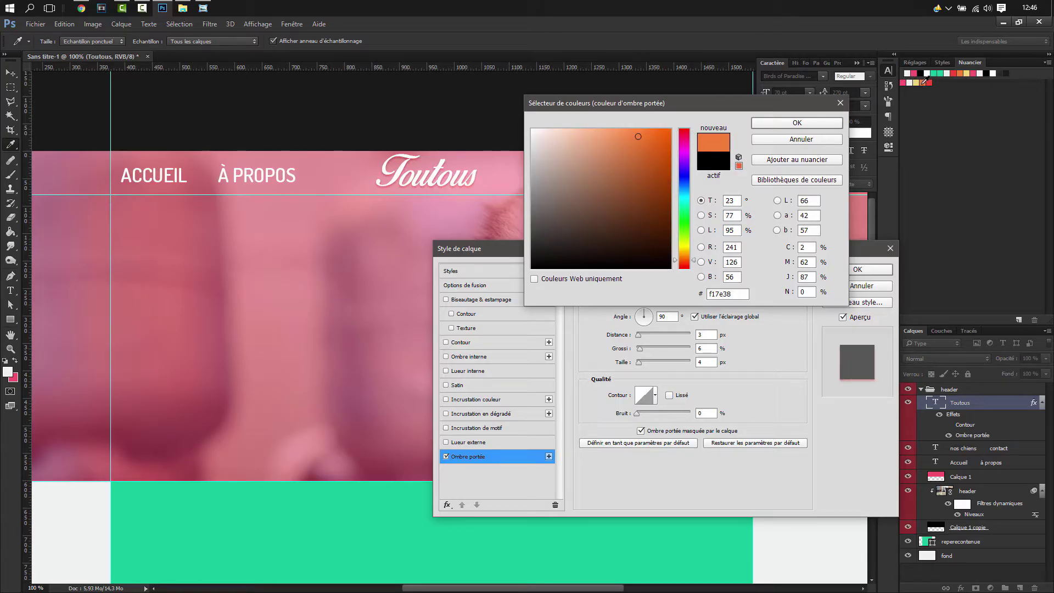
{"action": "left_click", "coordinate": [930, 82]}
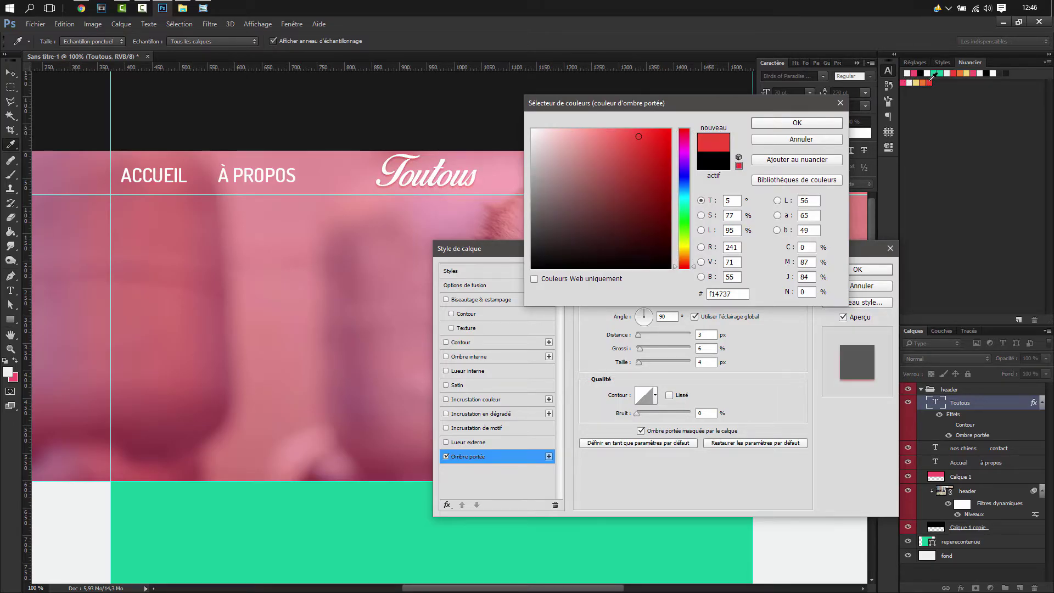
{"action": "left_click", "coordinate": [783, 140]}
{"action": "left_click", "coordinate": [855, 267]}
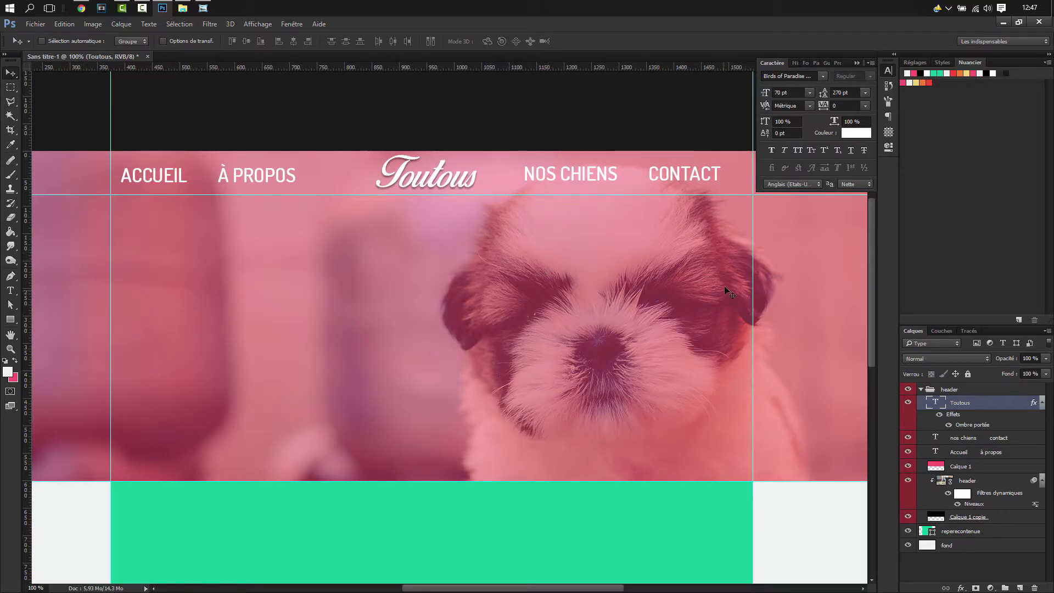
Move NOS CHIENS/CONTACT 31 px left and ACCUEIL/À PROPOS right, toward the Toutous logo.
{"action": "left_click", "coordinate": [977, 438]}
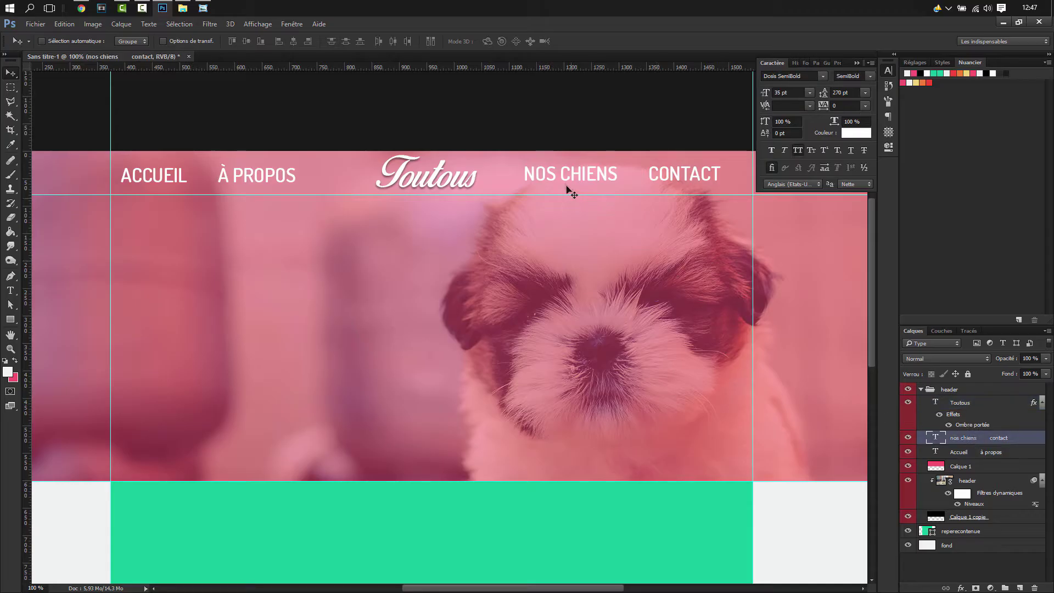
{"action": "left_click_drag", "start_coordinate": [550, 176], "coordinate": [529, 176]}
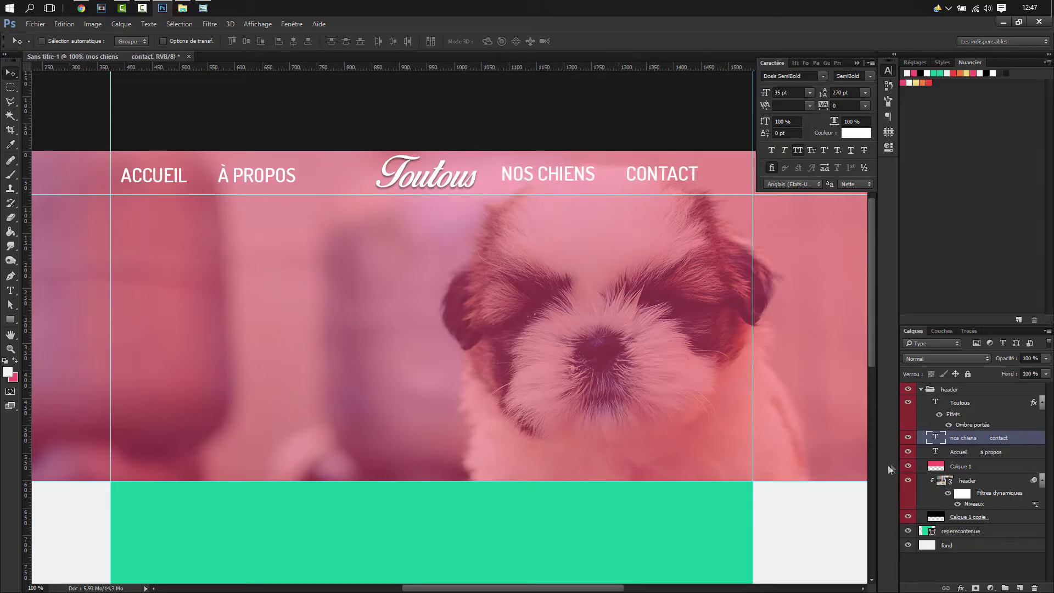
{"action": "left_click", "coordinate": [972, 453]}
{"action": "left_click_drag", "start_coordinate": [267, 176], "coordinate": [326, 177]}
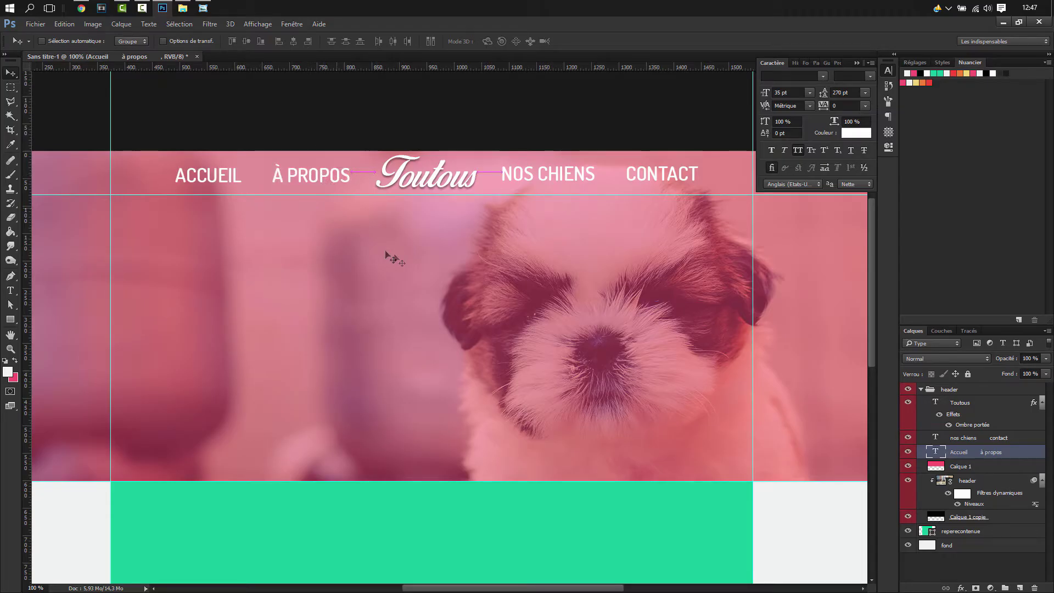
Zoom out to view the whole header mockup and switch to the Type tool.
{"action": "scroll", "coordinate": [607, 247], "scroll_direction": "up", "scroll_amount": 1}
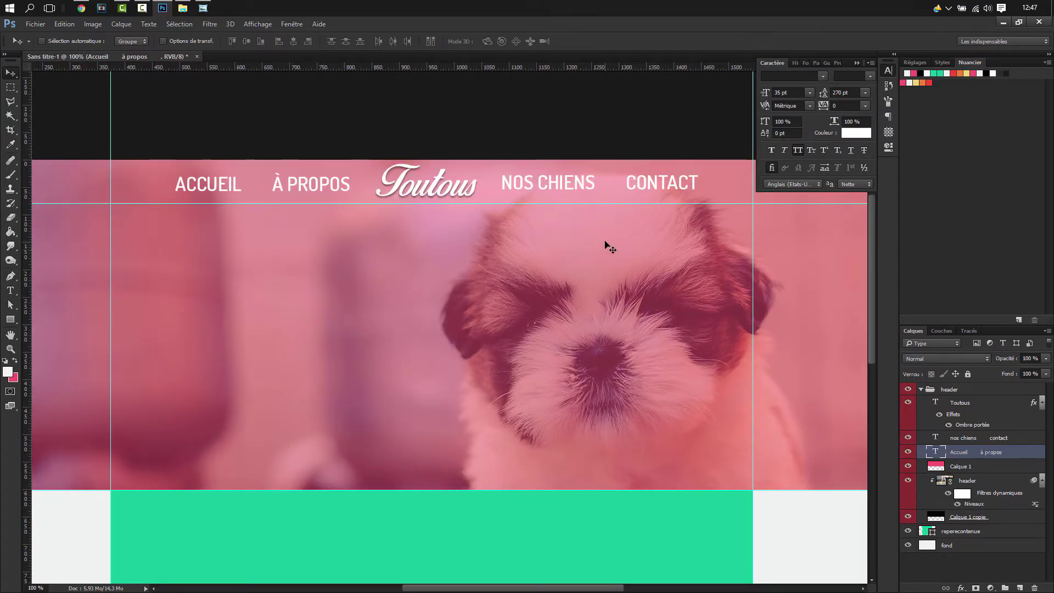
{"action": "scroll", "coordinate": [610, 247], "scroll_direction": "down", "scroll_amount": 1}
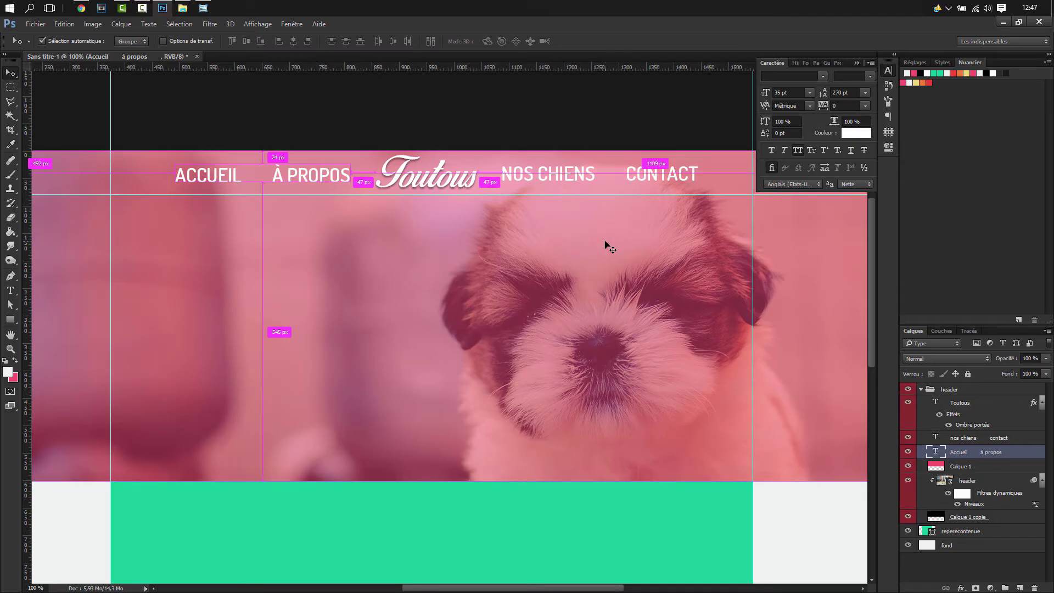
{"action": "key", "text": "ctrl+minus"}
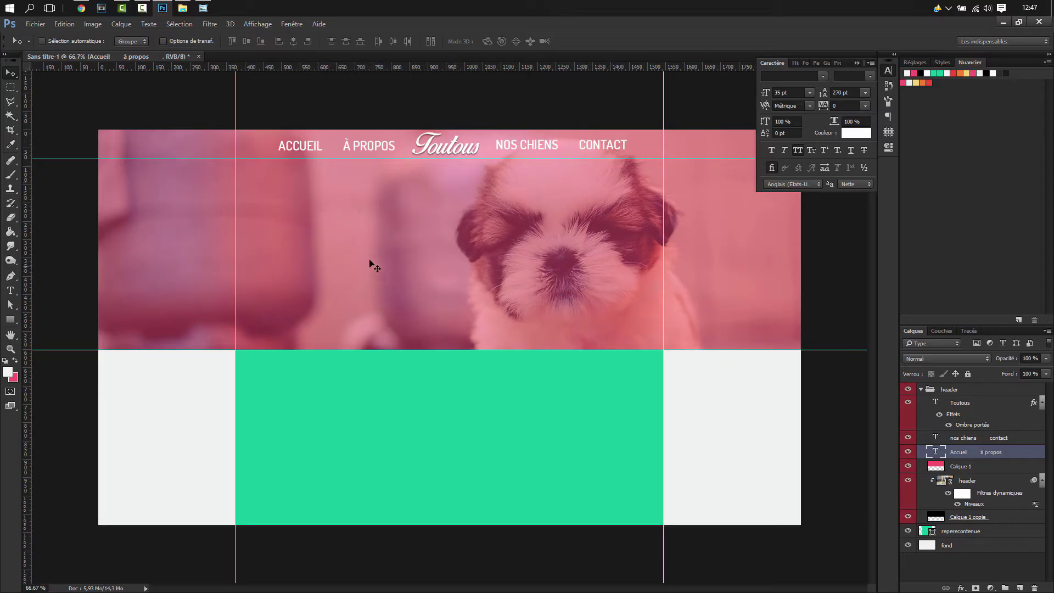
{"action": "key", "text": "t"}
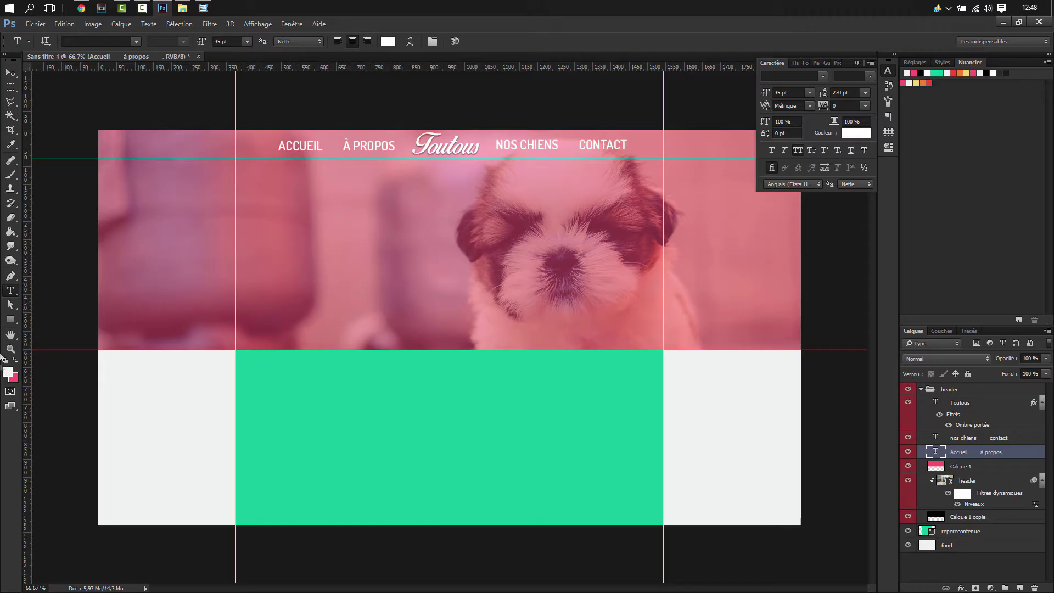
Set up the Rounded Rectangle tool with a 15 px radius and light yellow fill.
{"action": "left_click", "coordinate": [10, 319]}
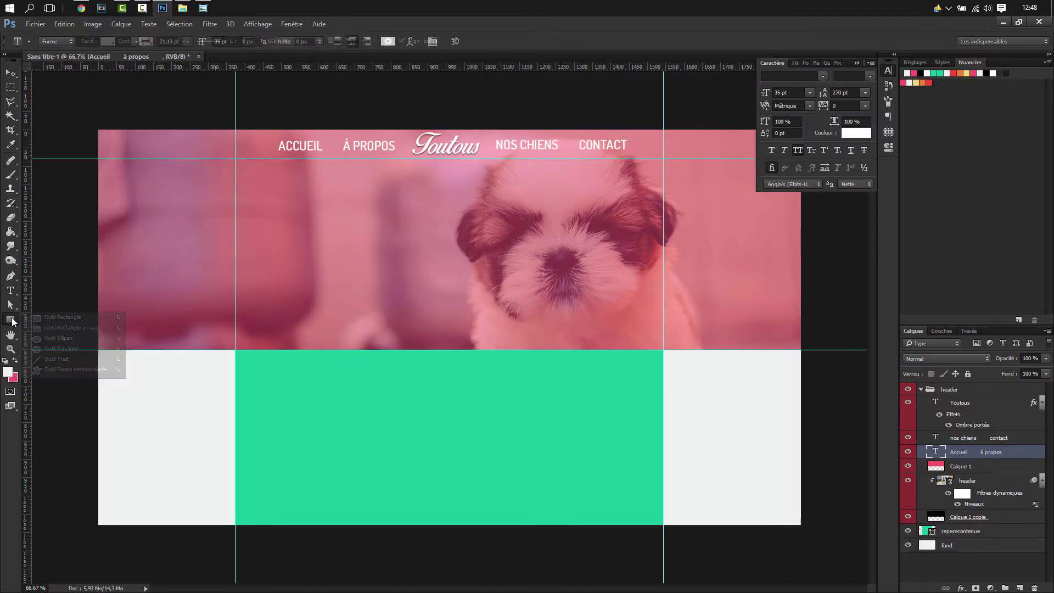
{"action": "left_click", "coordinate": [71, 328]}
{"action": "left_click", "coordinate": [439, 41]}
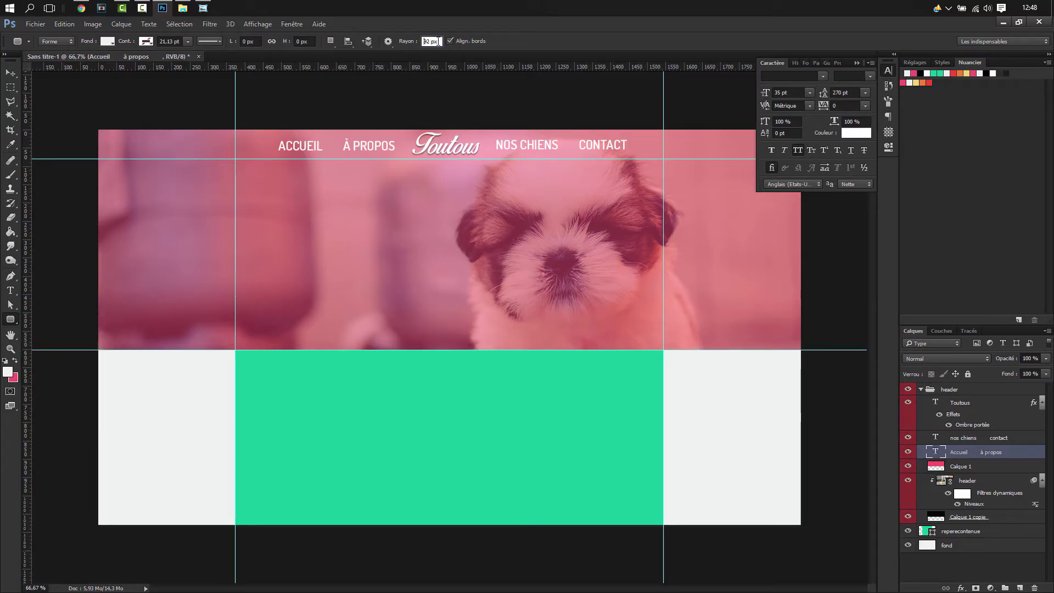
{"action": "type", "text": "15"}
{"action": "left_click", "coordinate": [108, 42]}
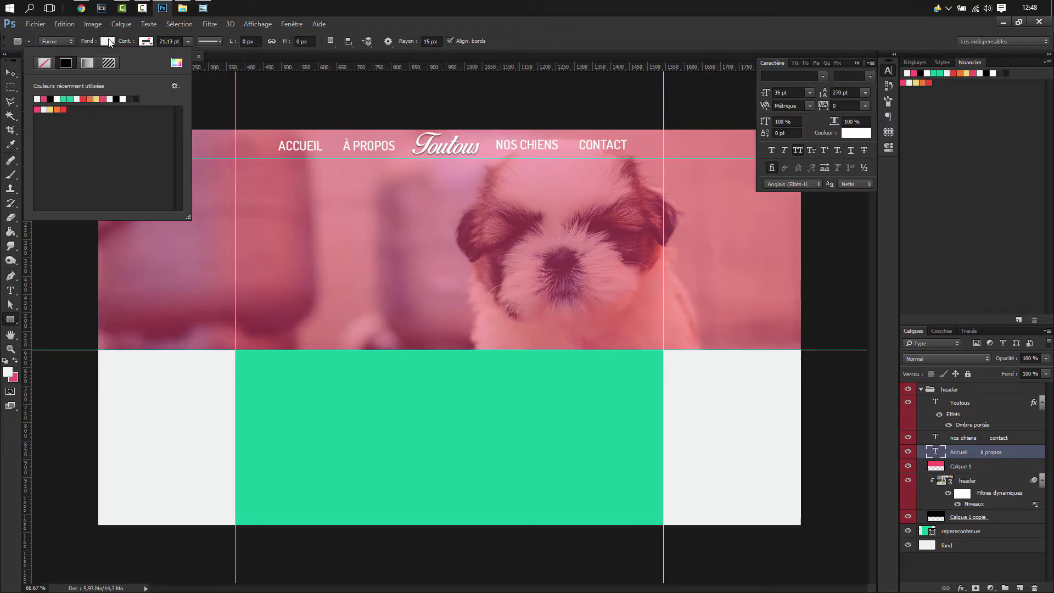
{"action": "left_click", "coordinate": [50, 110]}
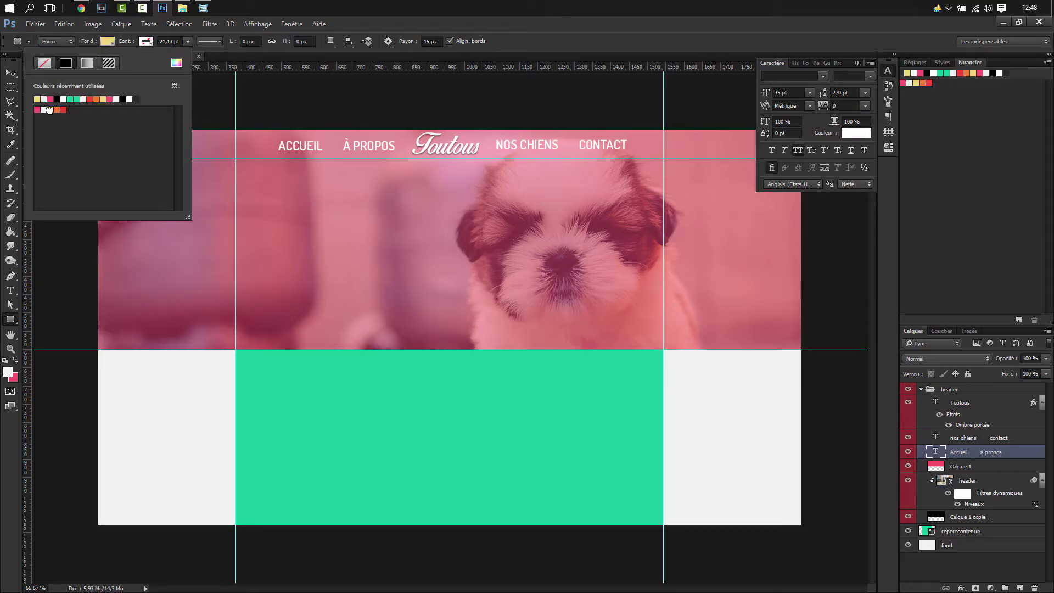
{"action": "left_click", "coordinate": [360, 27]}
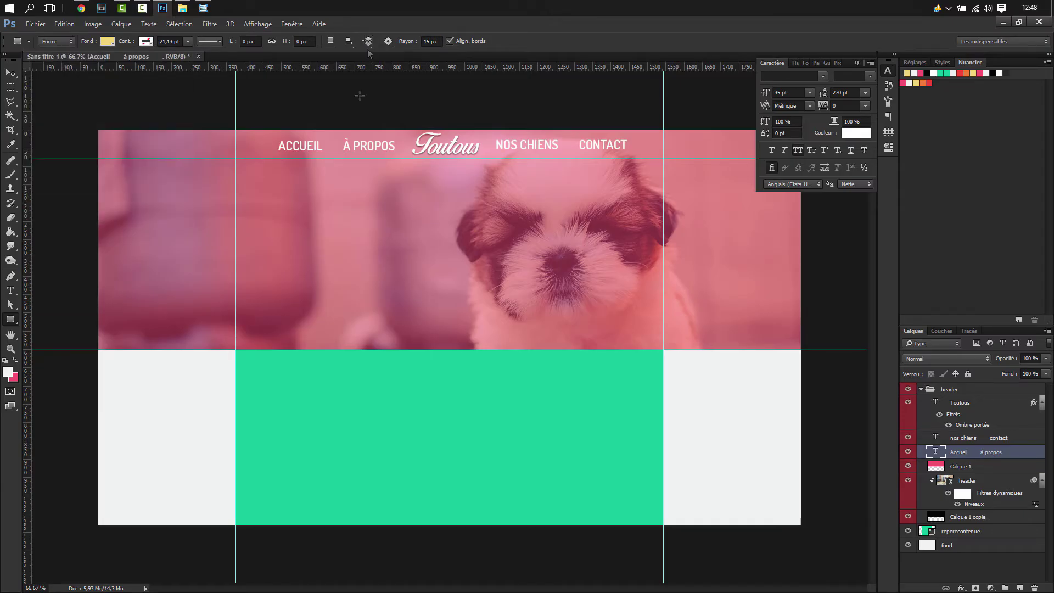
Draw a light yellow rounded rectangle left of the puppy and shift it slightly down-left.
{"action": "left_click_drag", "start_coordinate": [281, 214], "coordinate": [424, 265]}
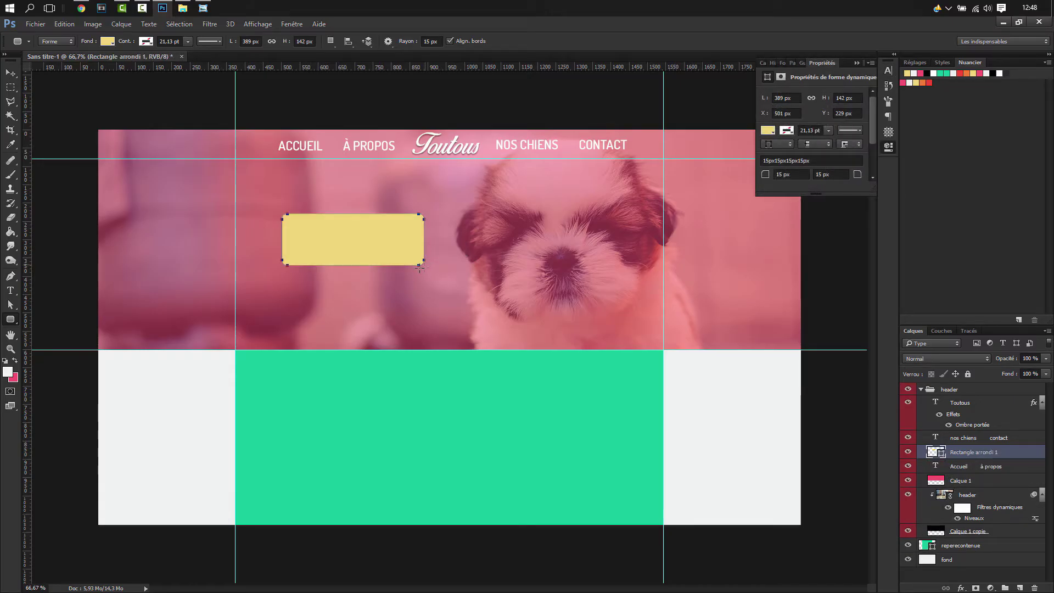
{"action": "key", "text": "v"}
{"action": "left_click_drag", "start_coordinate": [377, 237], "coordinate": [374, 251]}
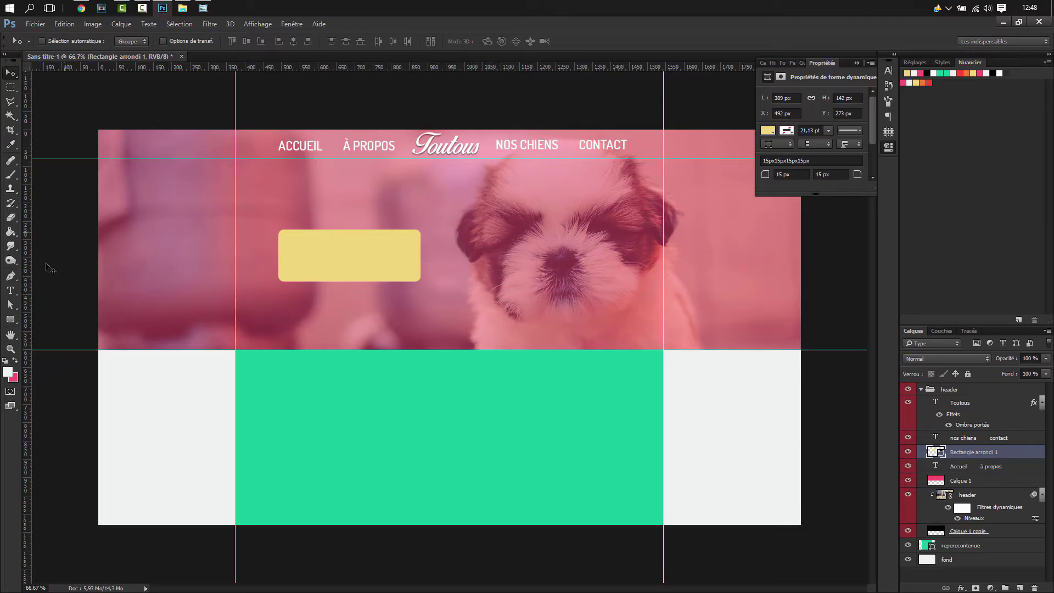
{"action": "mouse_move", "coordinate": [11, 101]}
{"action": "left_mouse_down"}
{"action": "mouse_move", "coordinate": [50, 120]}
{"action": "mouse_move", "coordinate": [68, 111]}
{"action": "left_mouse_up"}
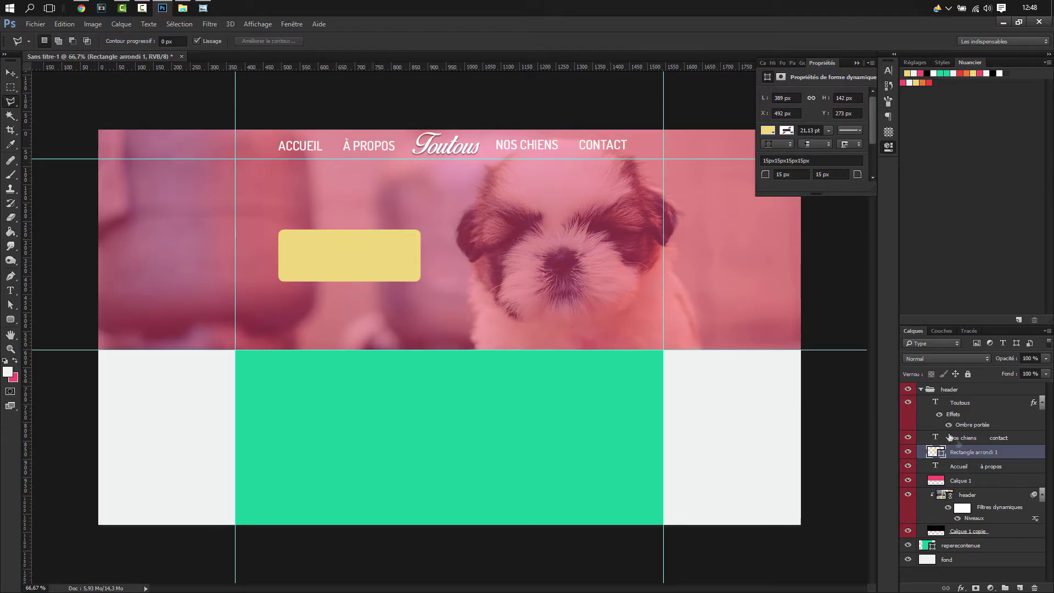
Move the rectangle layer to the top of header, name it rect-jaune, and add a new layer.
{"action": "left_click_drag", "start_coordinate": [975, 455], "coordinate": [974, 405]}
{"action": "double_click", "coordinate": [974, 405]}
{"action": "type", "text": "rect-jaune"}
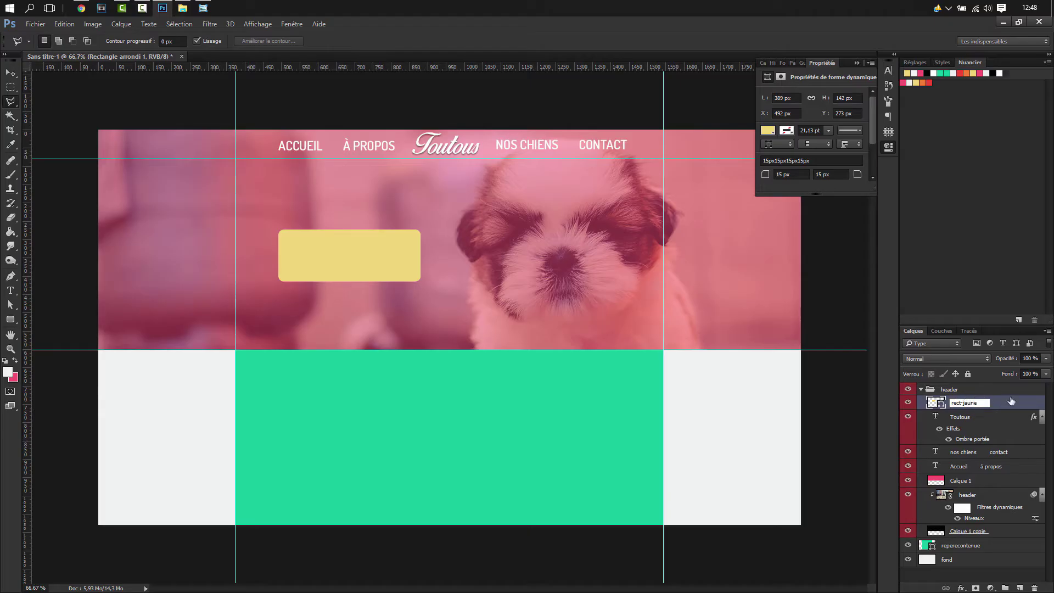
{"action": "key", "text": "Return"}
{"action": "key", "text": "ctrl+shift+n"}
{"action": "key", "text": "Return"}
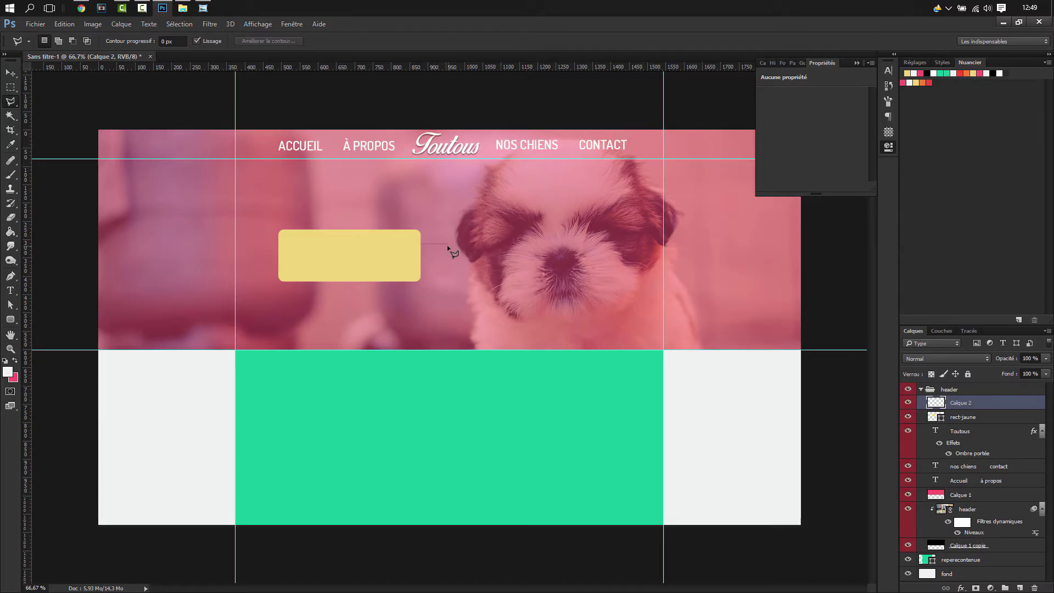
Draw a triangular speech-bubble pointer beside the rectangle and fill it with the yellow.
{"action": "left_click", "coordinate": [440, 245]}
{"action": "double_click", "coordinate": [427, 254]}
{"action": "left_click", "coordinate": [917, 82]}
{"action": "key", "text": "alt+BackSpace"}
{"action": "key", "text": "ctrl+d"}
Nudge rect-jaune and the pointer right, delete the triangle layer, and add a new empty layer.
{"action": "key", "text": "v"}
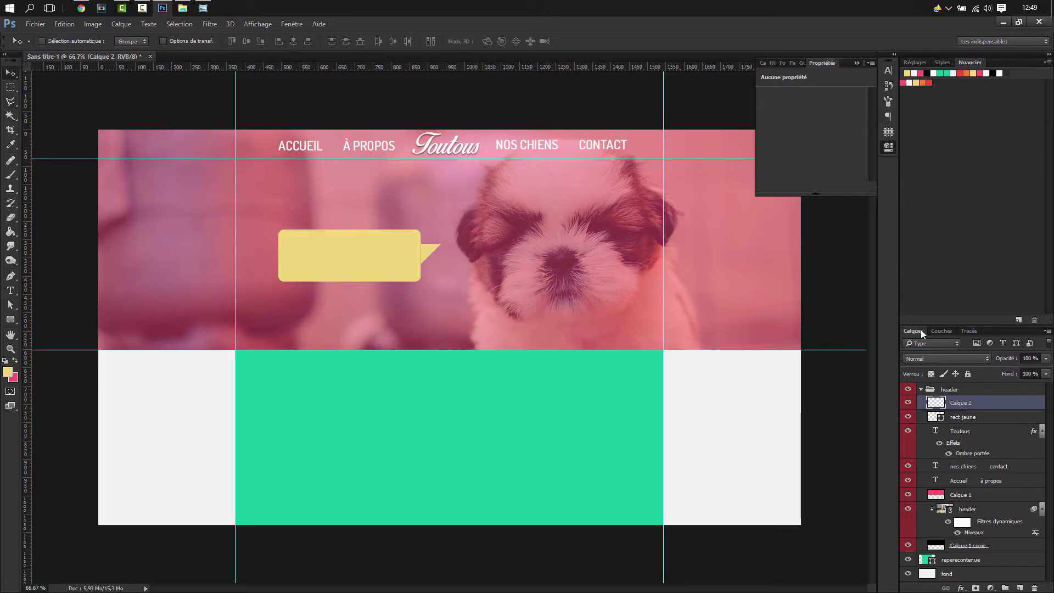
{"action": "left_click", "coordinate": [964, 419], "text": "ctrl"}
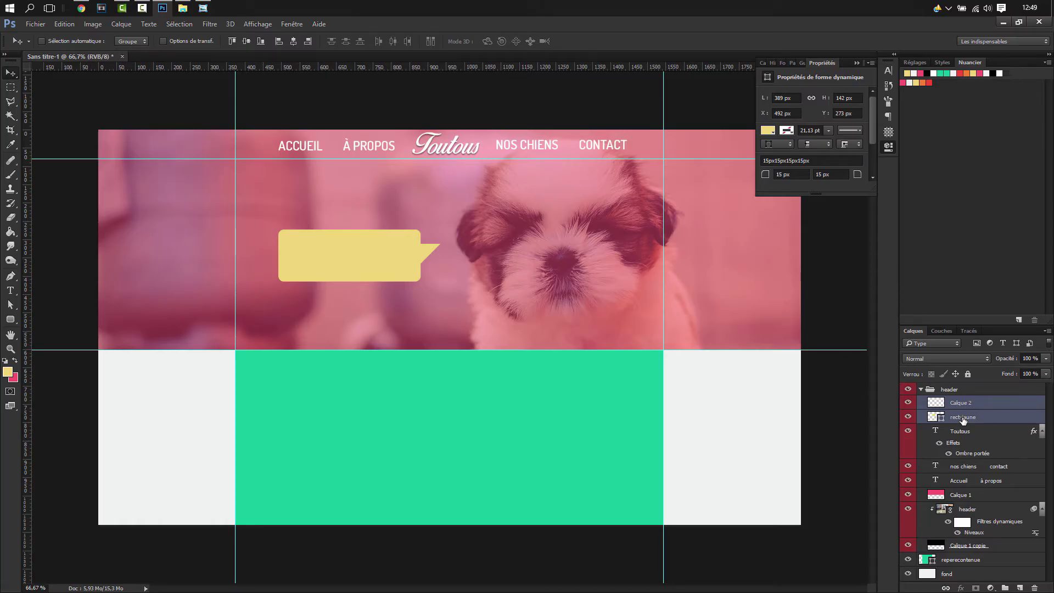
{"action": "key", "text": "Right"}
{"action": "key", "text": "Right"}
{"action": "key", "text": "Right"}
{"action": "key", "text": "Right"}
{"action": "key", "text": "Right"}
{"action": "key", "text": "Right"}
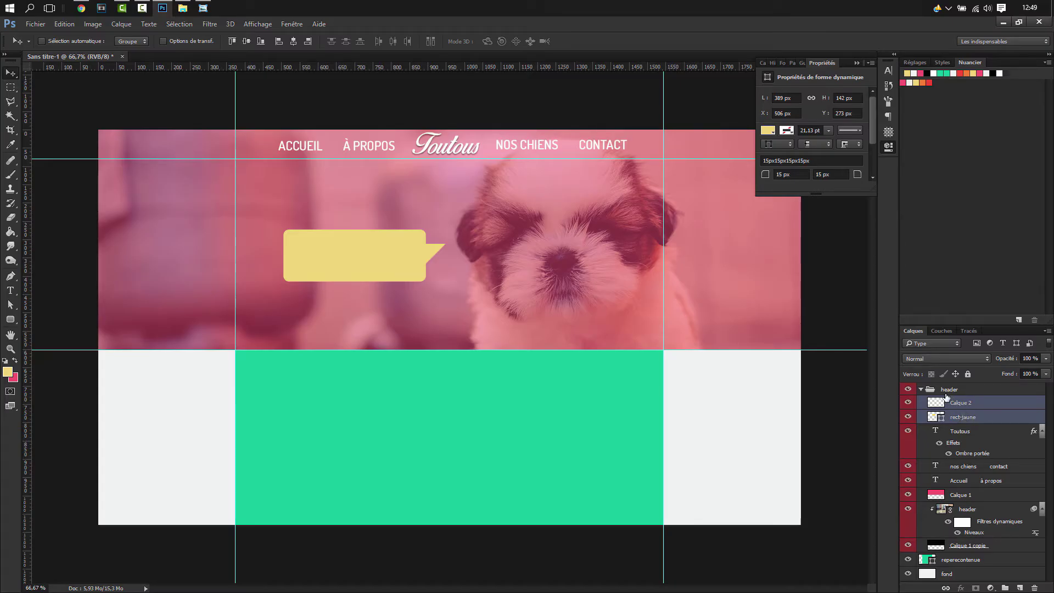
{"action": "left_click", "coordinate": [949, 405]}
{"action": "key", "text": "Delete"}
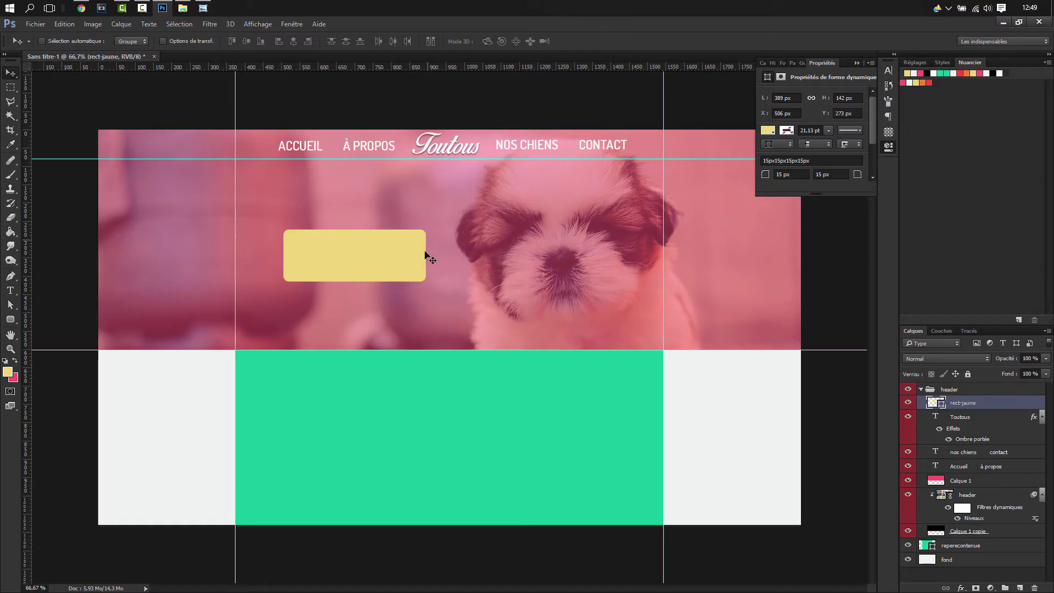
{"action": "key", "text": "t"}
{"action": "key", "text": "ctrl+shift+n"}
{"action": "key", "text": "Return"}
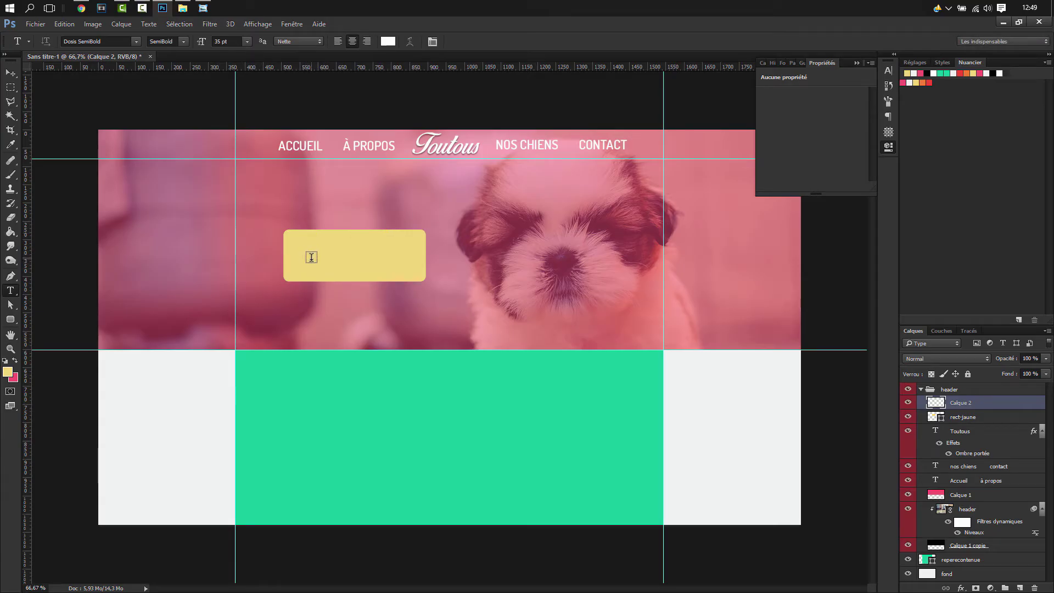
Type 'PRENDRE UN / RENDEZ-VOUS' as two lines inside the yellow box.
{"action": "left_click", "coordinate": [311, 262]}
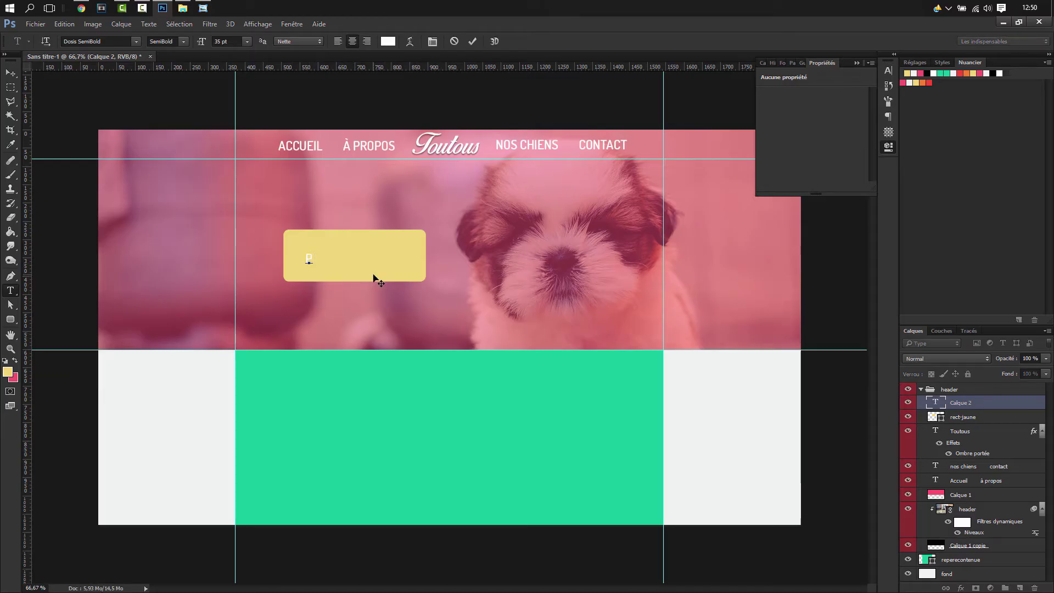
{"action": "type", "text": "PRENDRE UN  RENDEZ"}
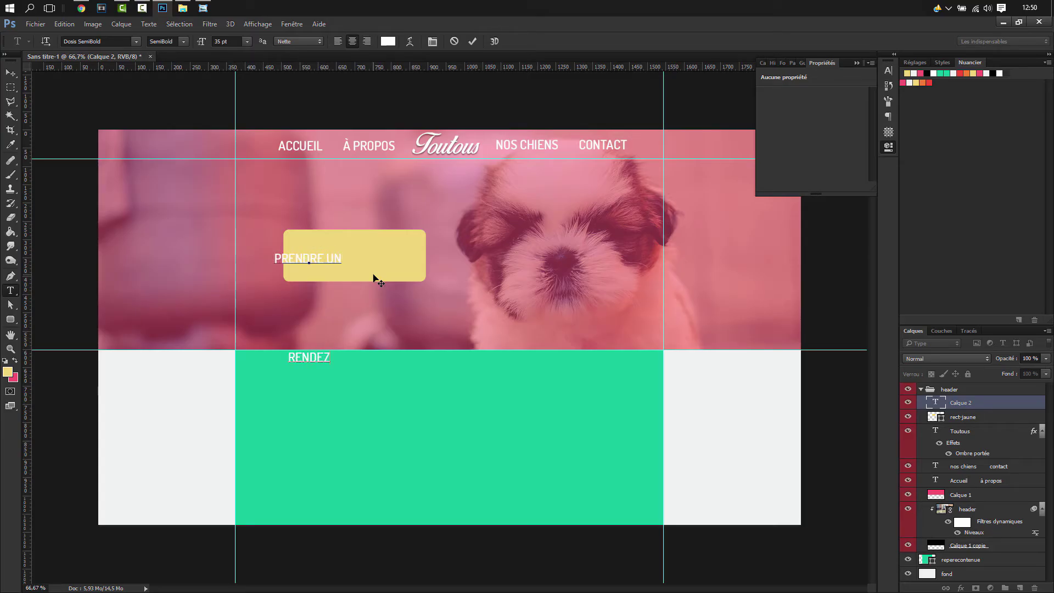
{"action": "type", "text": "-VOUS"}
{"action": "left_click_drag", "start_coordinate": [345, 355], "coordinate": [393, 213]}
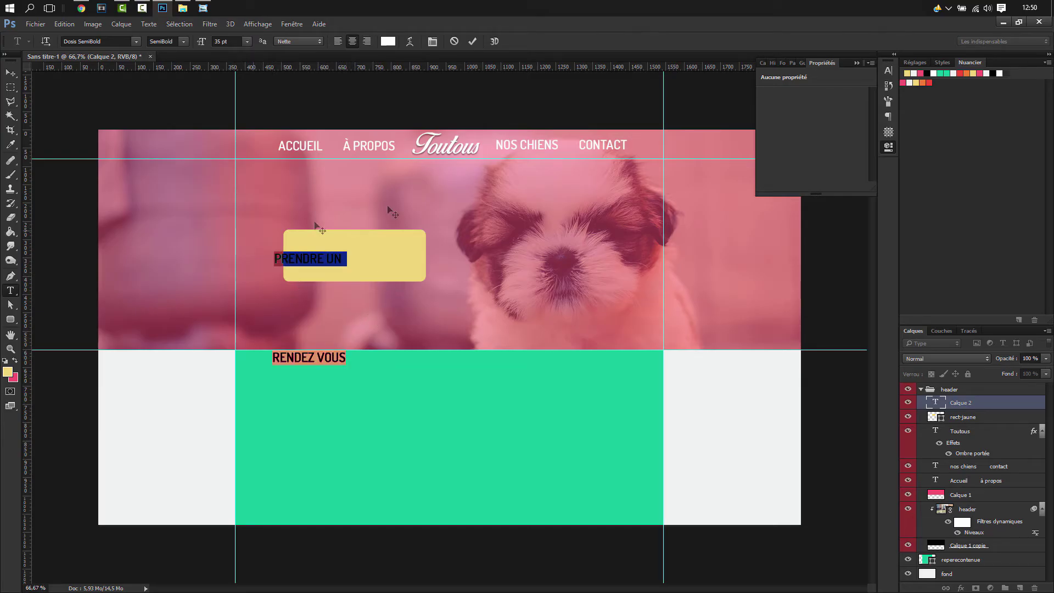
Give the button text 40 pt leading and a 41 pt font size.
{"action": "left_click", "coordinate": [885, 71]}
{"action": "left_click_drag", "start_coordinate": [828, 93], "coordinate": [783, 98]}
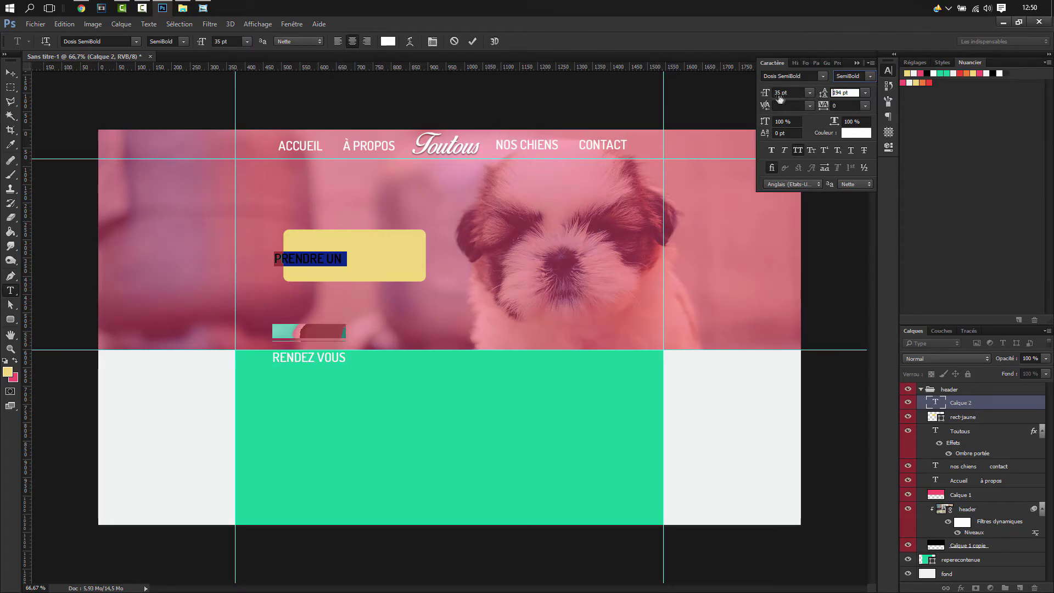
{"action": "type", "text": "144"}
{"action": "key", "text": "Return"}
{"action": "left_click", "coordinate": [823, 93]}
{"action": "type", "text": "40"}
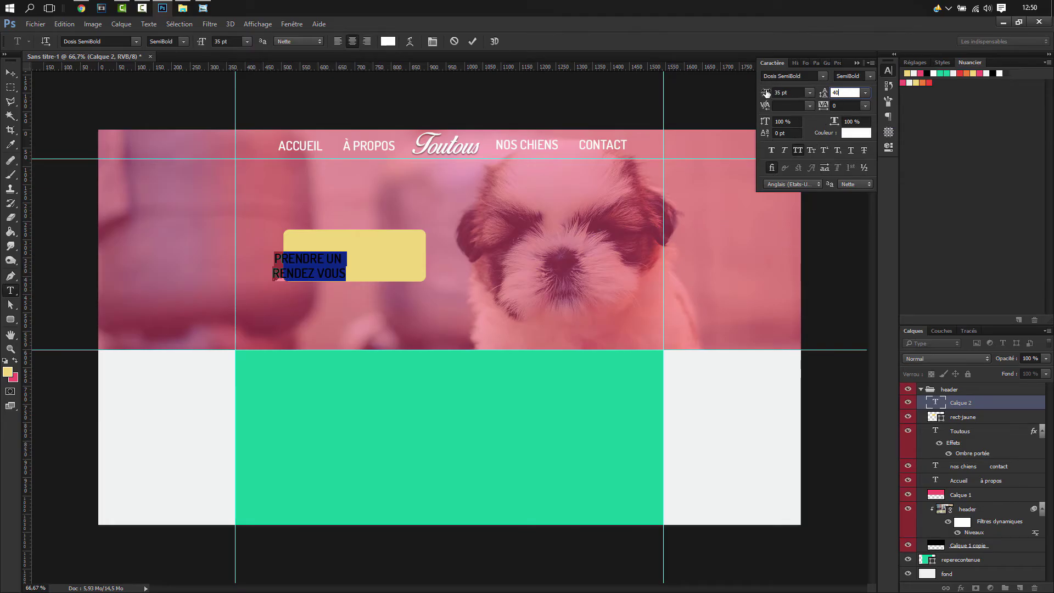
{"action": "left_click_drag", "start_coordinate": [766, 93], "coordinate": [780, 93]}
Move the text block onto the yellow rectangle and commit it.
{"action": "left_click", "coordinate": [322, 259]}
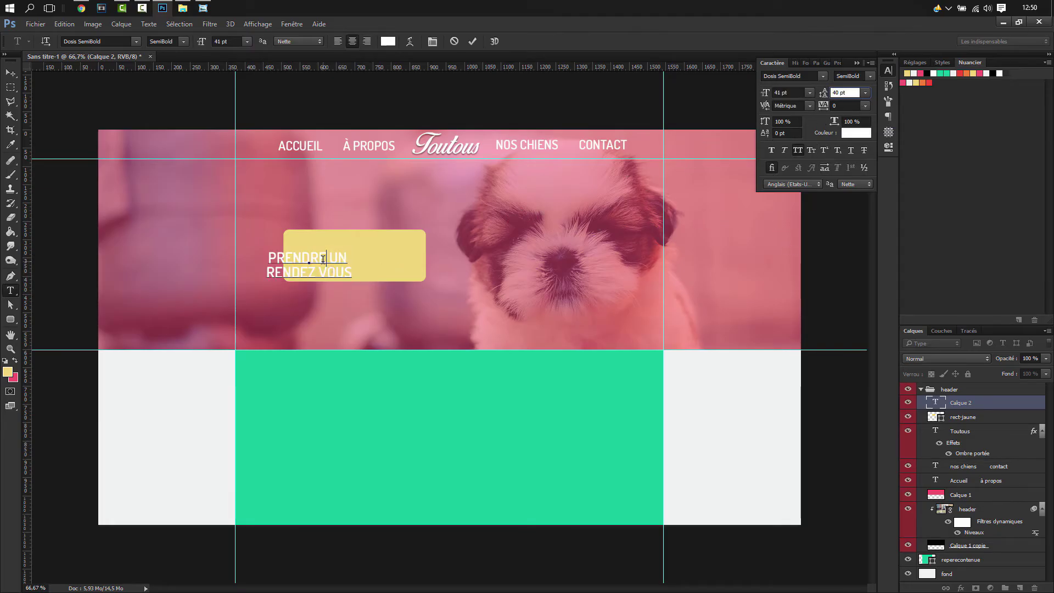
{"action": "left_click_drag", "start_coordinate": [381, 270], "coordinate": [421, 265]}
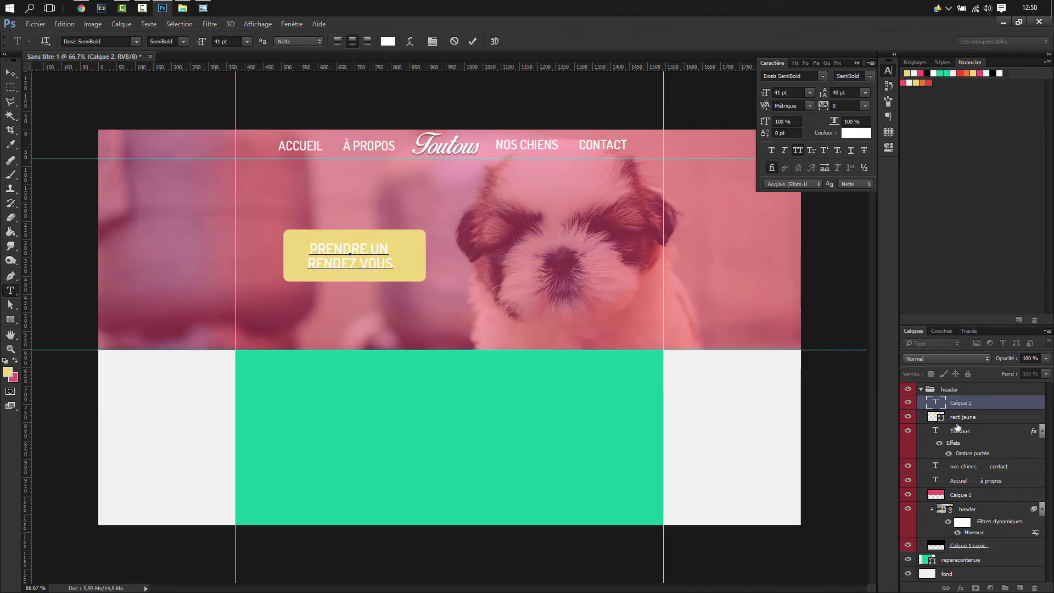
{"action": "left_click", "coordinate": [967, 410]}
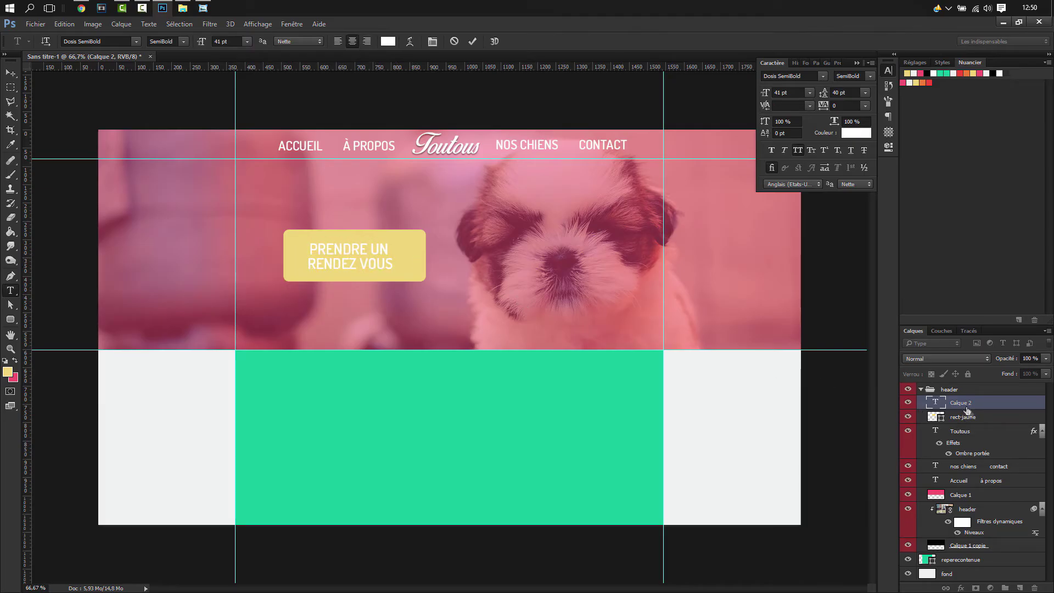
Centre the text horizontally on the rect-jaune button.
{"action": "left_click", "coordinate": [937, 418], "text": "ctrl"}
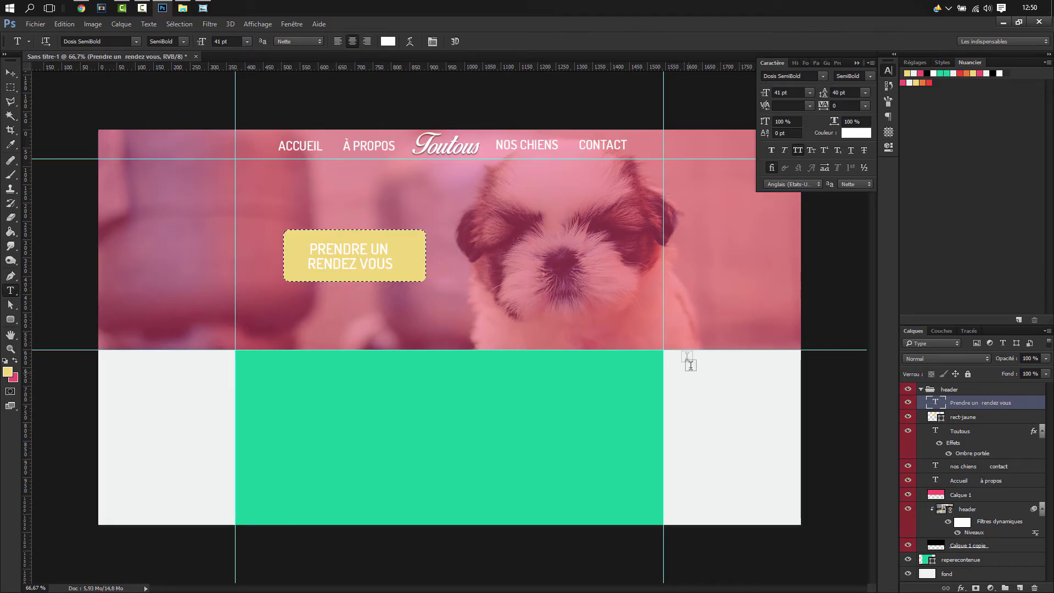
{"action": "key", "text": "v"}
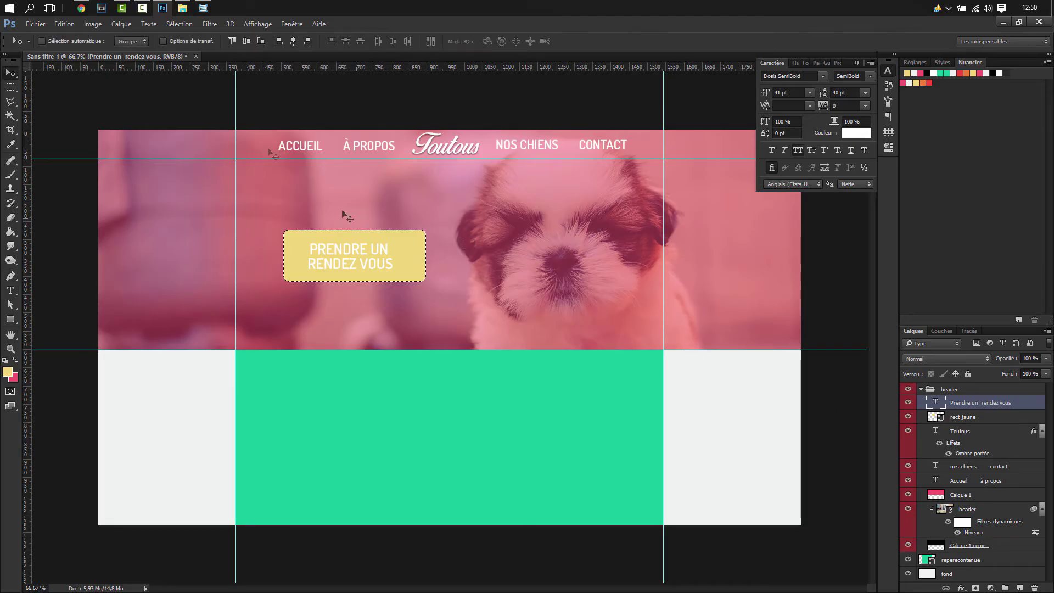
{"action": "left_click", "coordinate": [293, 43]}
{"action": "key", "text": "ctrl+d"}
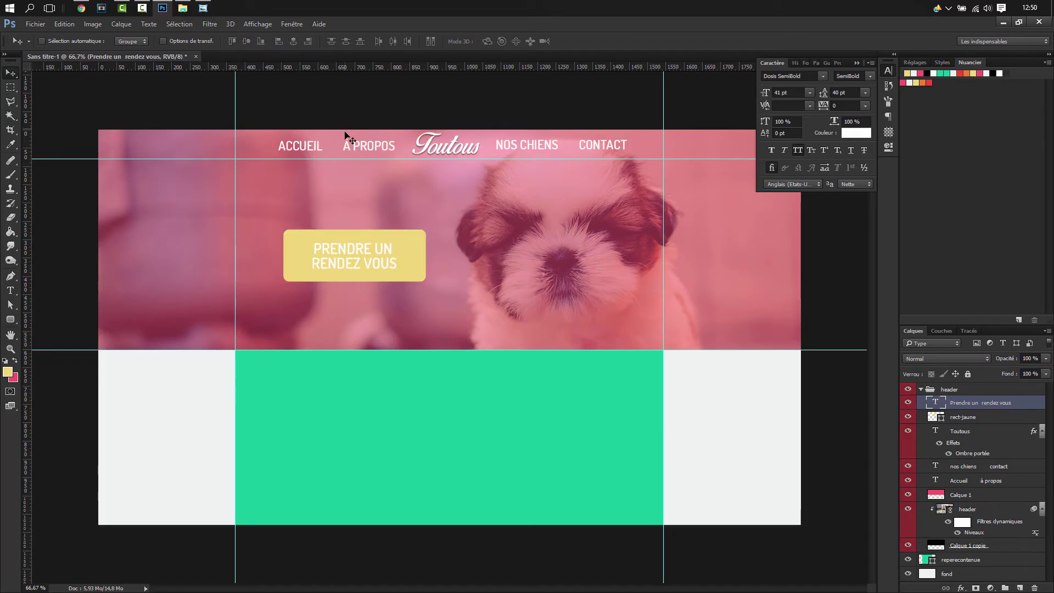
Change the button text's line spacing to 45 pt.
{"action": "key", "text": "t"}
{"action": "left_click_drag", "start_coordinate": [397, 269], "coordinate": [311, 238]}
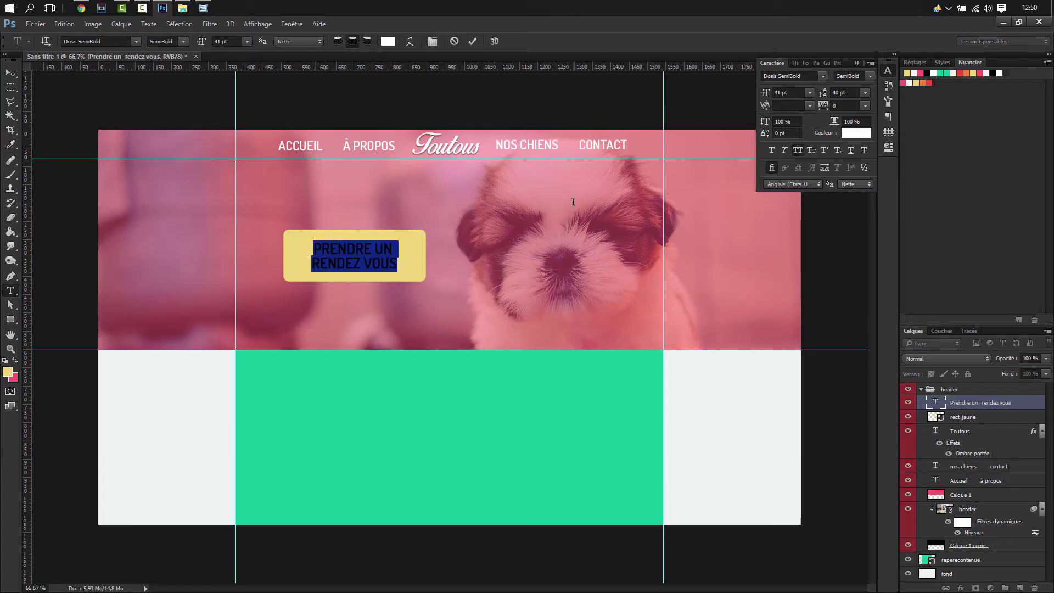
{"action": "left_click", "coordinate": [843, 93]}
{"action": "type", "text": "45"}
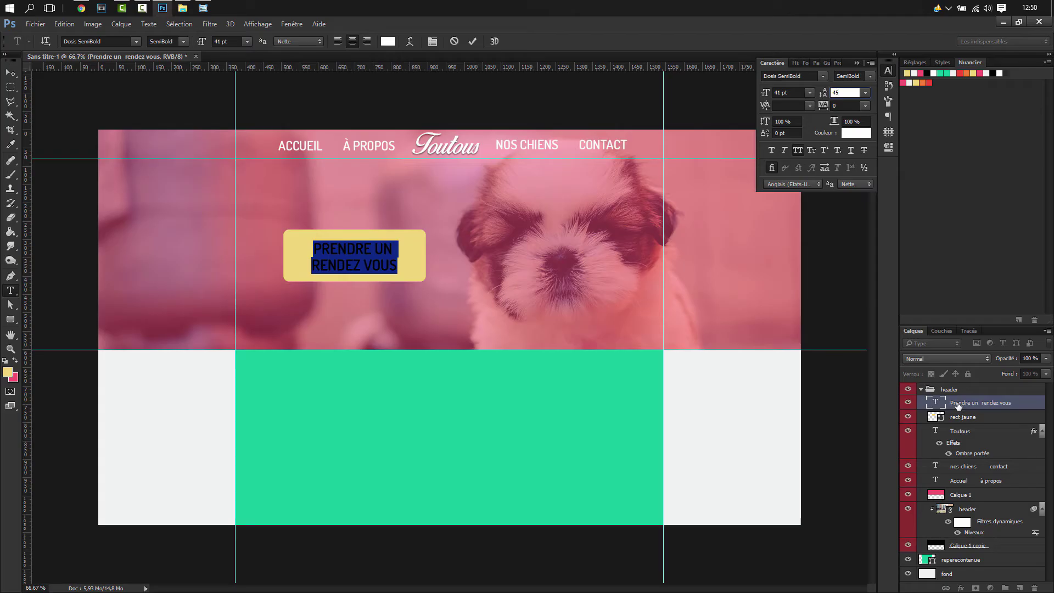
{"action": "key", "text": "Return"}
Centre the text horizontally and vertically on the yellow button.
{"action": "left_click", "coordinate": [934, 417], "text": "ctrl"}
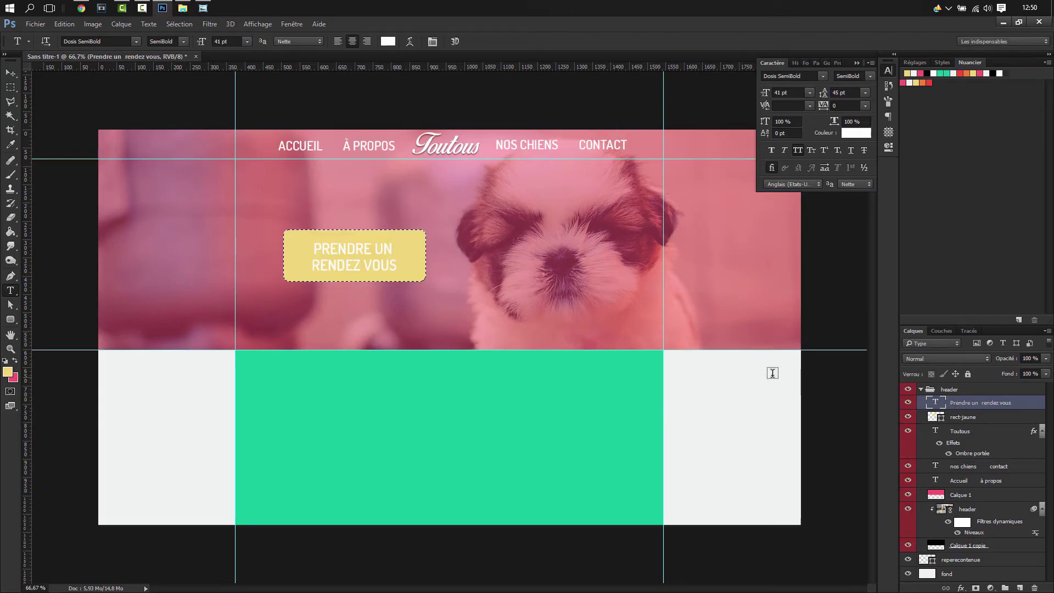
{"action": "key", "text": "v"}
{"action": "left_click", "coordinate": [292, 44]}
{"action": "left_click", "coordinate": [245, 44]}
{"action": "key", "text": "ctrl+d"}
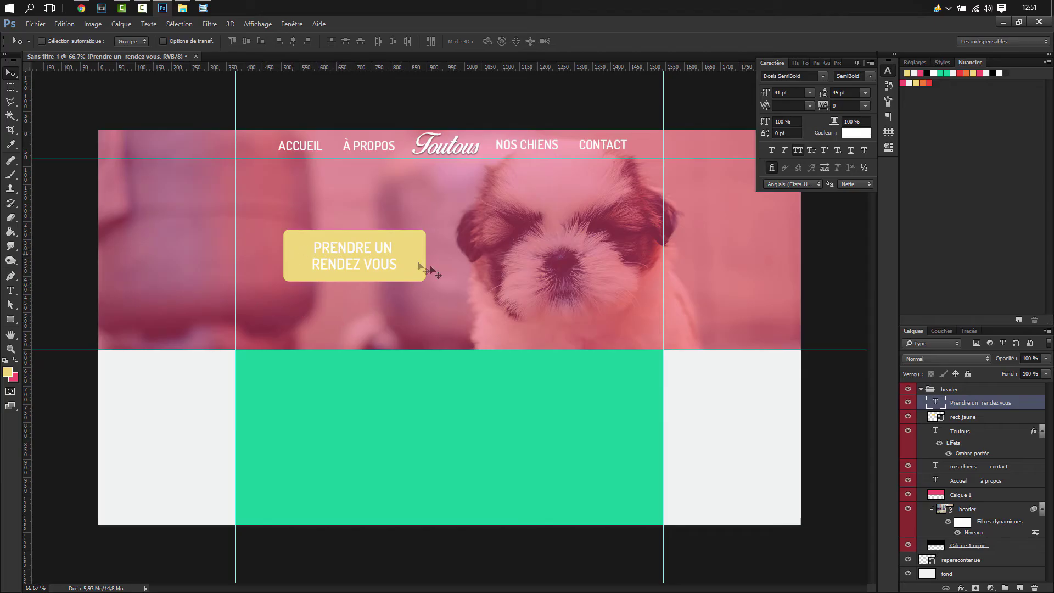
Close the Caractère panel and open the Toutous layer's Layer Style settings.
{"action": "left_click", "coordinate": [858, 63]}
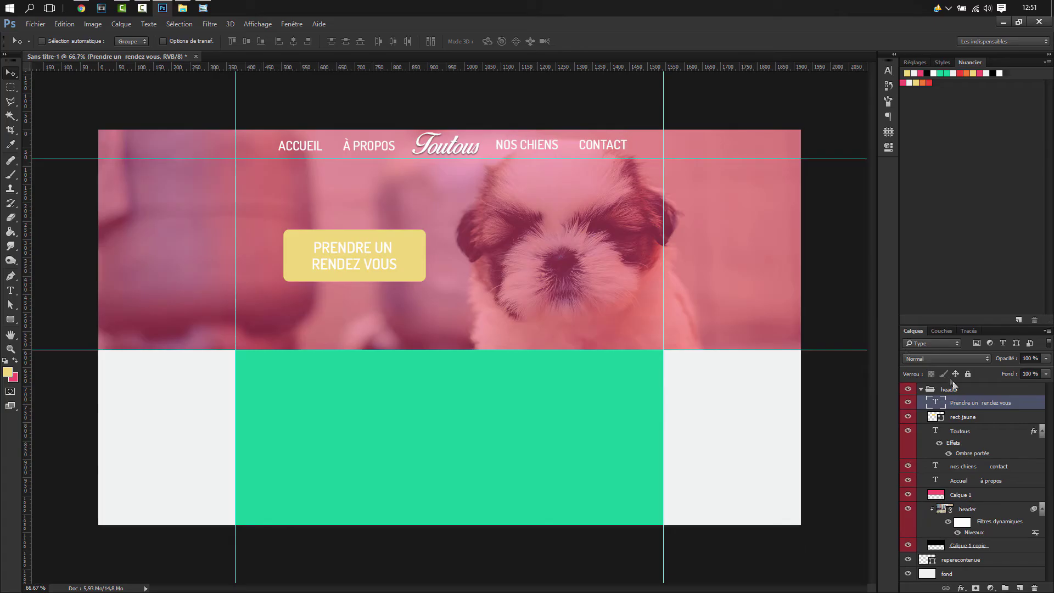
{"action": "left_click", "coordinate": [1035, 433]}
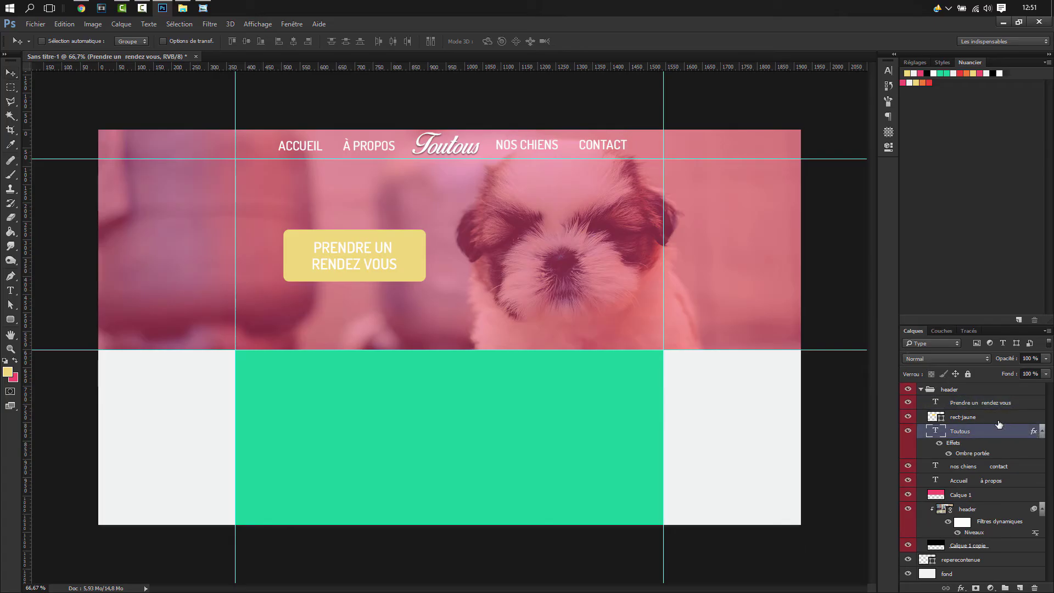
{"action": "double_click", "coordinate": [1000, 430]}
Remove the Toutous logo's Ombre portée and switch to the Line tool.
{"action": "left_click", "coordinate": [446, 457]}
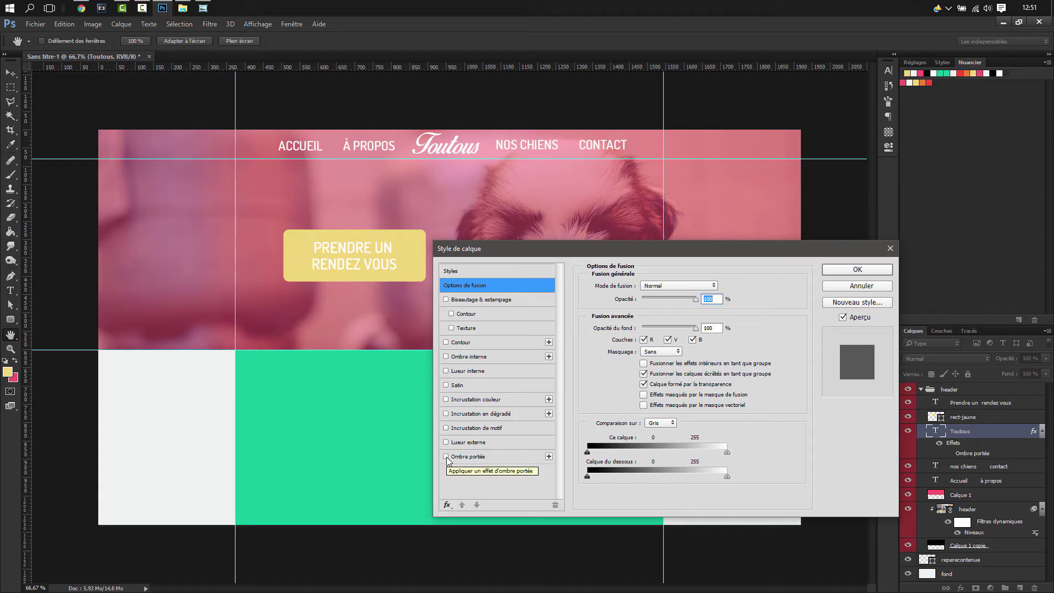
{"action": "left_click", "coordinate": [854, 269]}
{"action": "left_click", "coordinate": [10, 319]}
{"action": "left_click", "coordinate": [60, 355]}
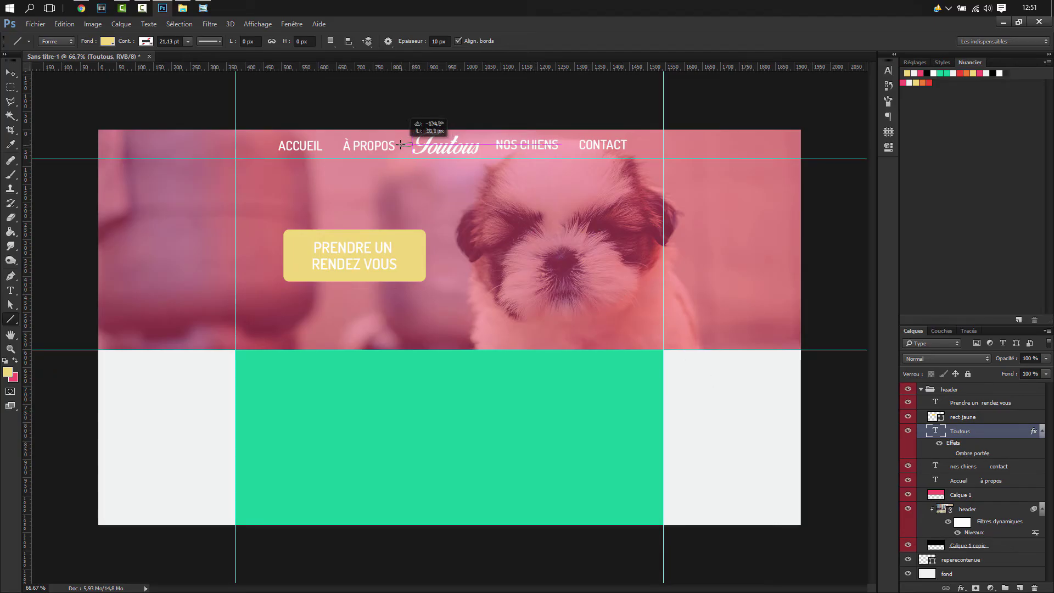
Set the Line tool to 4 px white and draw a short dash left of Toutous.
{"action": "left_click_drag", "start_coordinate": [399, 144], "coordinate": [414, 144]}
{"action": "key", "text": "ctrl+z"}
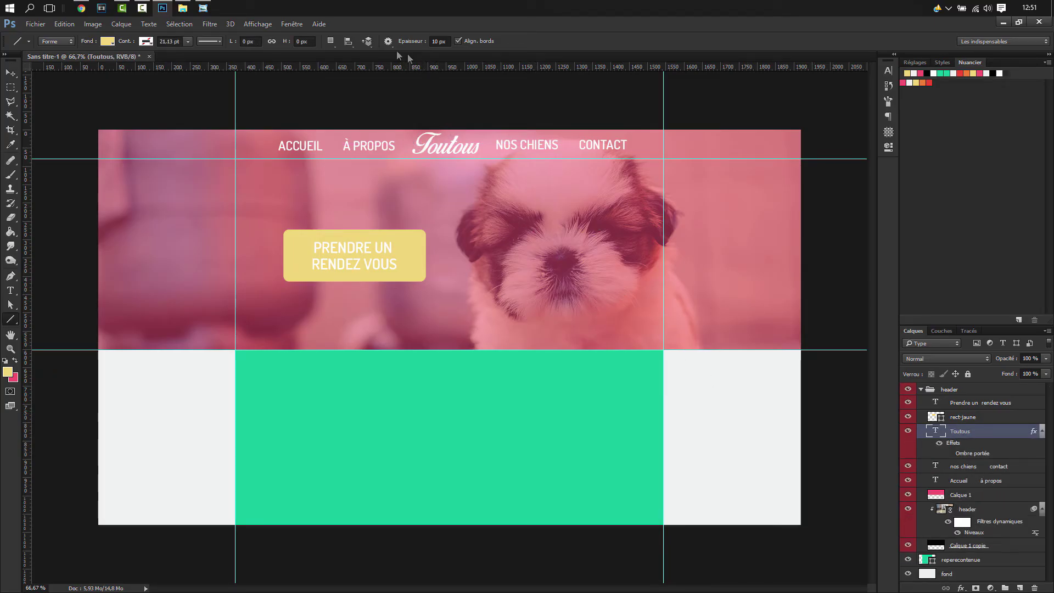
{"action": "left_click", "coordinate": [441, 42]}
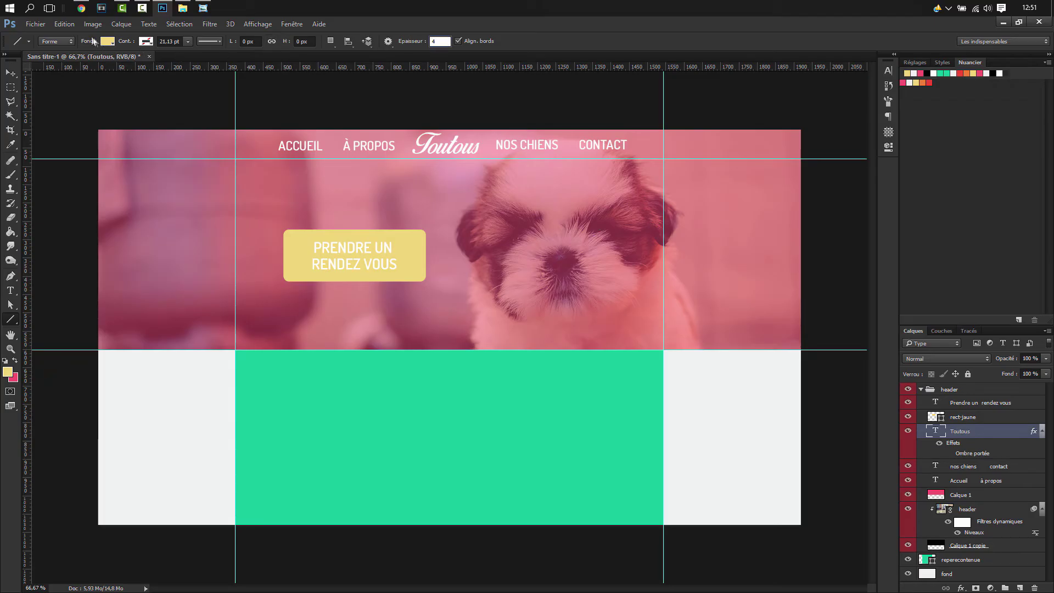
{"action": "left_click", "coordinate": [107, 41]}
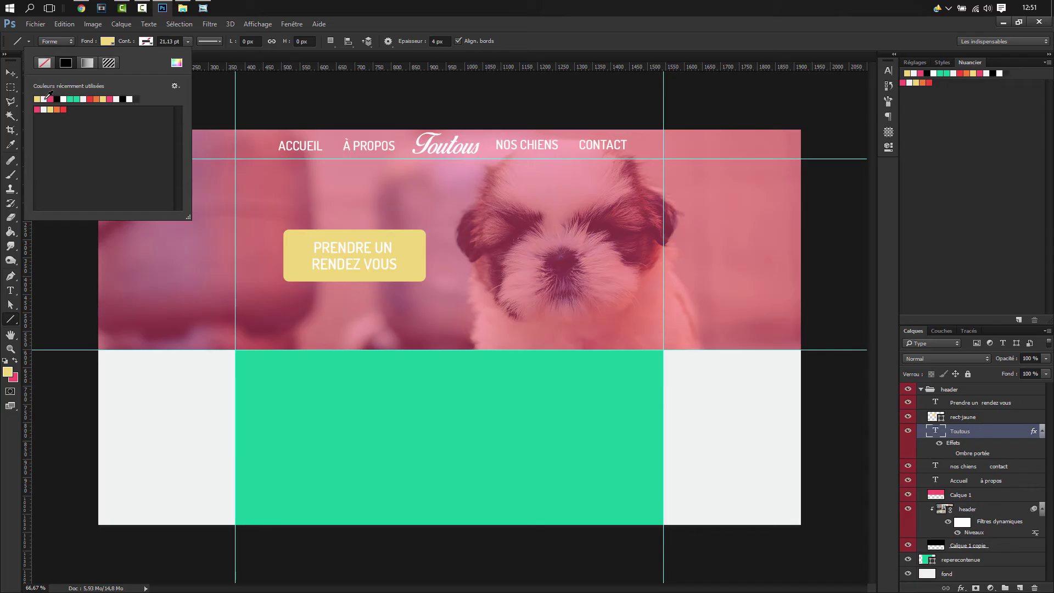
{"action": "left_click", "coordinate": [130, 99]}
{"action": "left_click", "coordinate": [492, 32]}
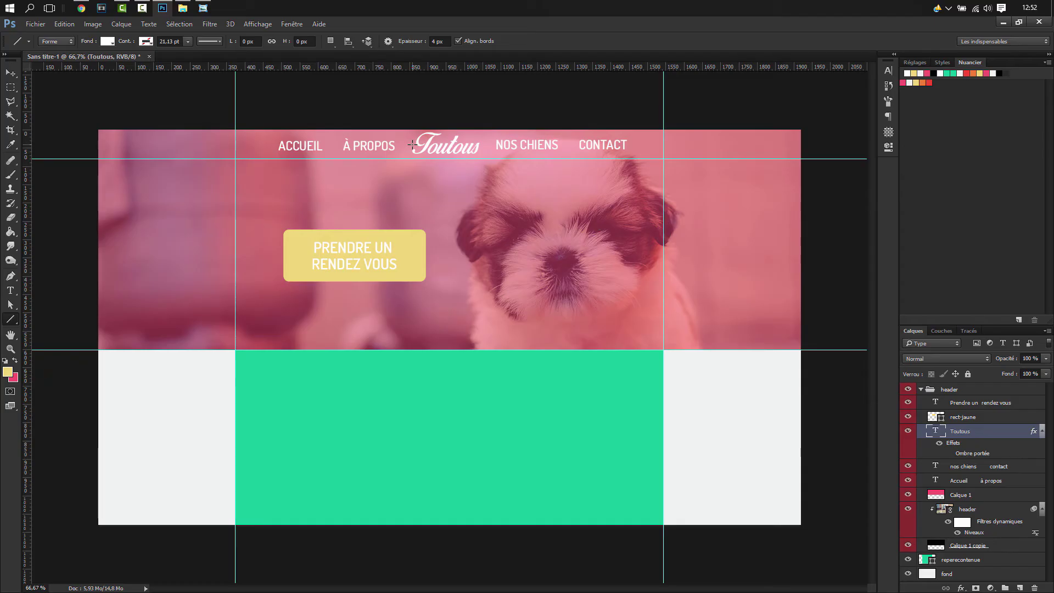
{"action": "left_click_drag", "start_coordinate": [411, 145], "coordinate": [401, 146]}
Duplicate the dash for the right side and nudge the Toutous logo up and left.
{"action": "key", "text": "v"}
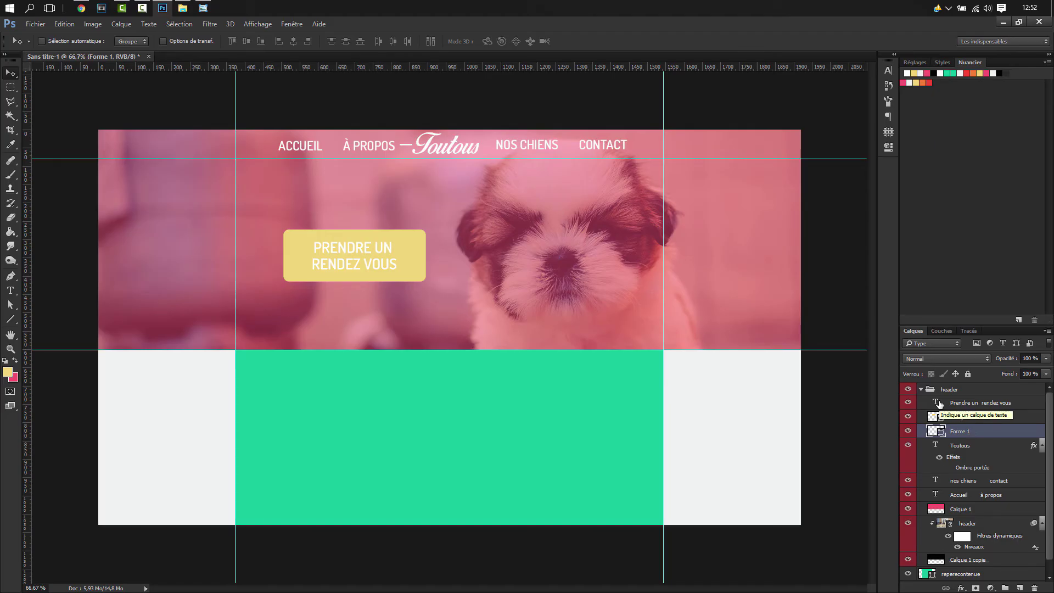
{"action": "key", "text": "ctrl+j"}
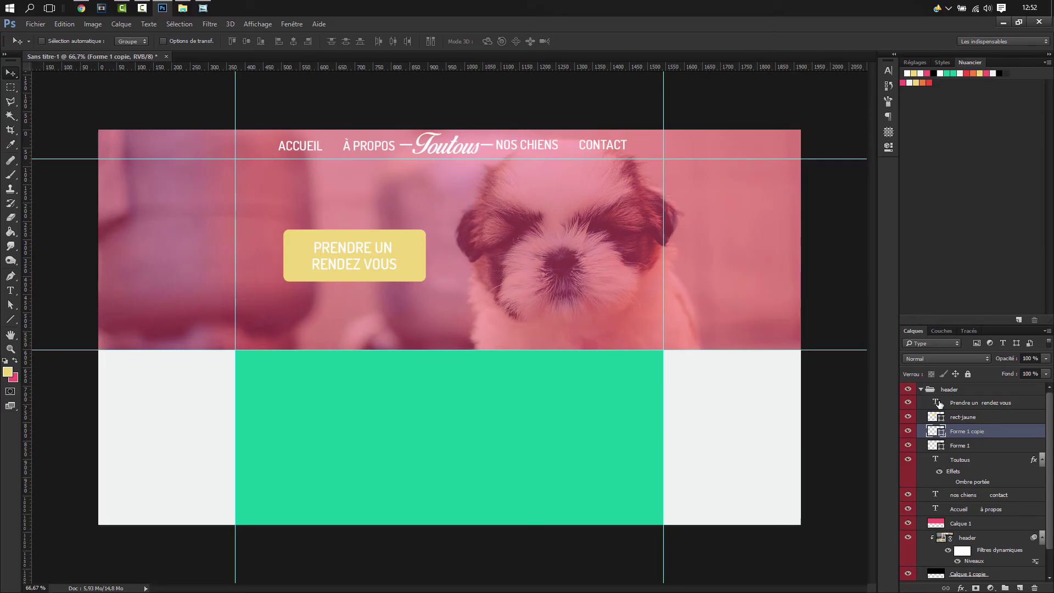
{"action": "left_click", "coordinate": [972, 461]}
{"action": "key", "text": "Up"}
{"action": "key", "text": "Up"}
{"action": "key", "text": "Left"}
{"action": "key", "text": "Left"}
{"action": "key", "text": "Left"}
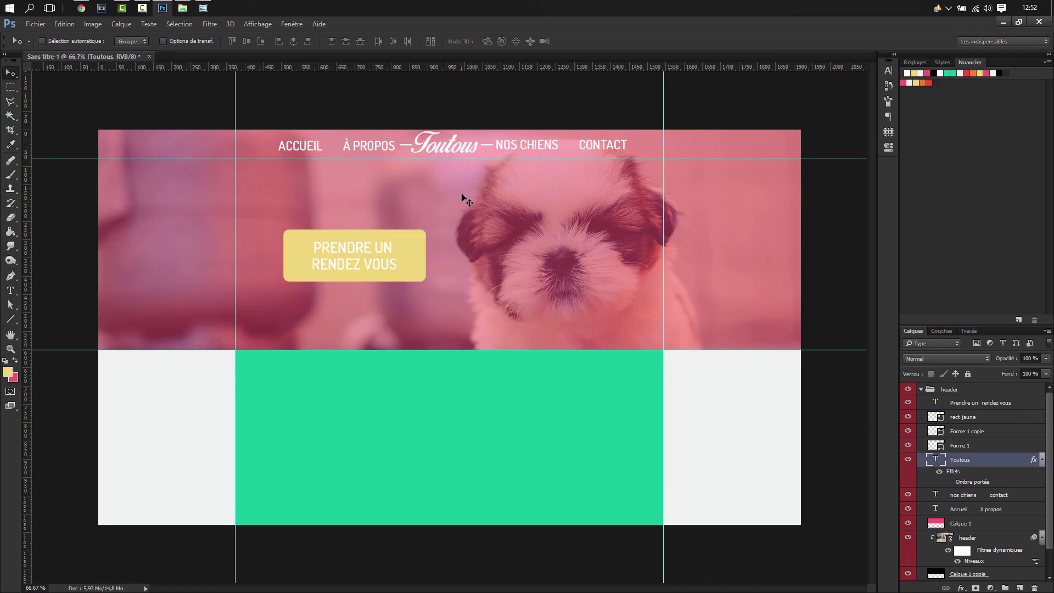
Reopen the Layer Style settings for the Toutous logo layer.
{"action": "key", "text": "h"}
{"action": "double_click", "coordinate": [1034, 463]}
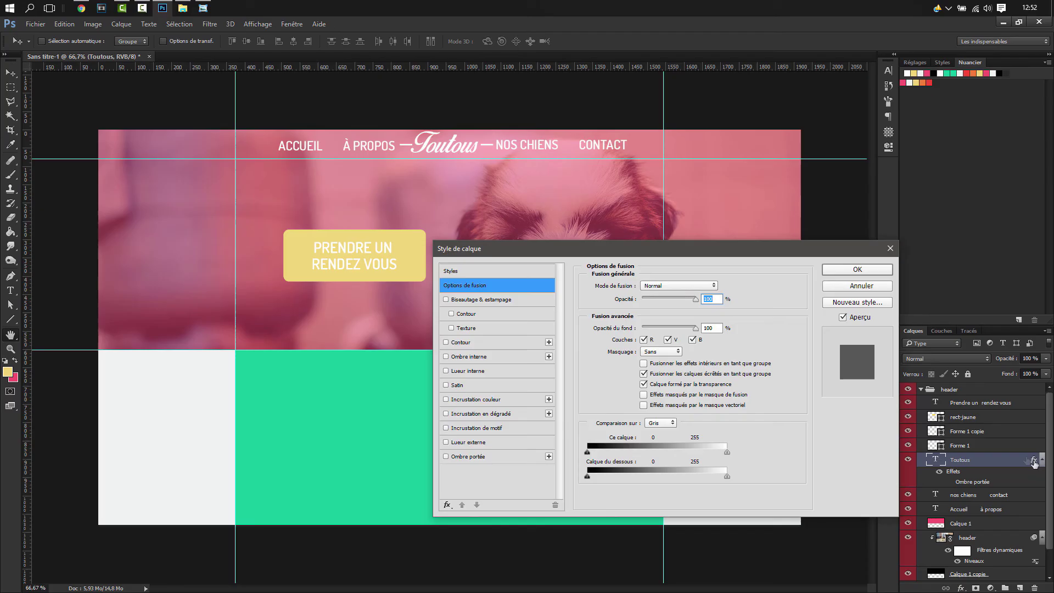
{"action": "left_click", "coordinate": [447, 400]}
{"action": "left_click", "coordinate": [485, 404]}
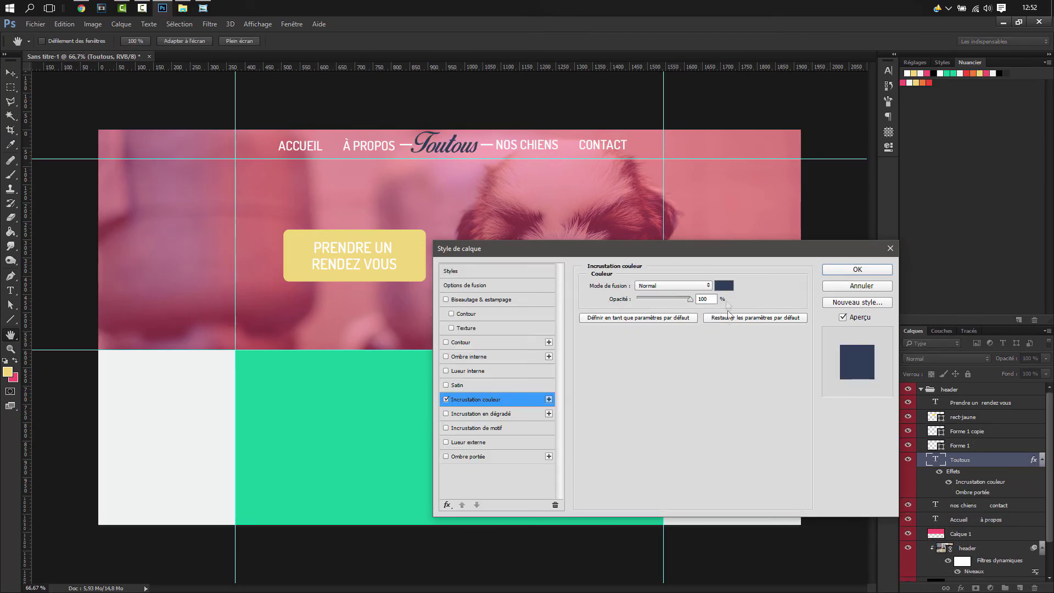
{"action": "left_click", "coordinate": [720, 287]}
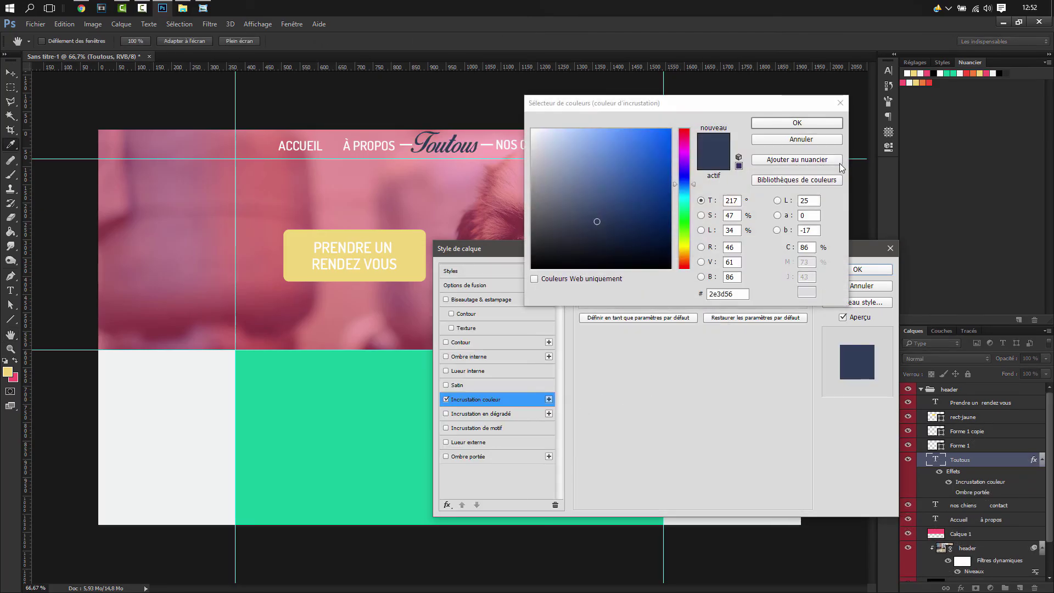
{"action": "left_click", "coordinate": [903, 81]}
{"action": "left_click", "coordinate": [918, 81]}
{"action": "left_click", "coordinate": [924, 83]}
{"action": "left_click", "coordinate": [925, 82]}
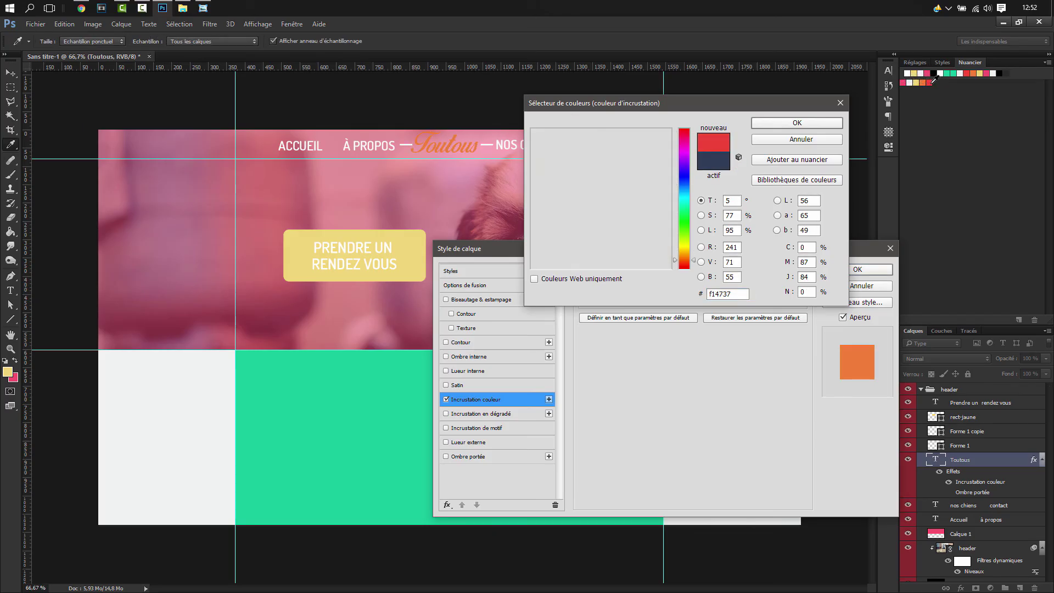
{"action": "left_click", "coordinate": [910, 82]}
{"action": "left_click", "coordinate": [774, 142]}
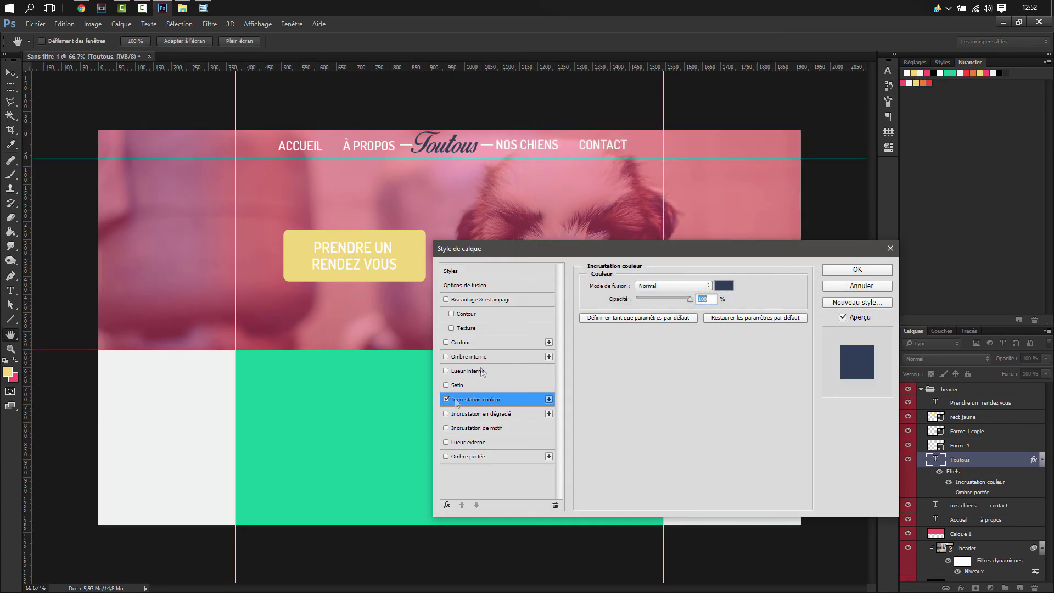
{"action": "left_click", "coordinate": [445, 400]}
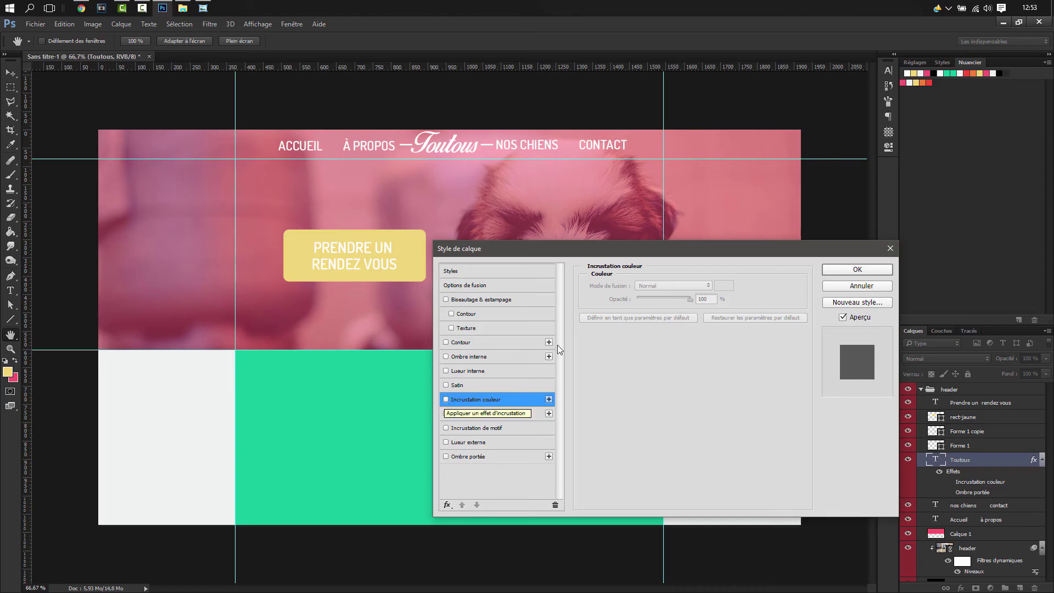
{"action": "left_click", "coordinate": [858, 271]}
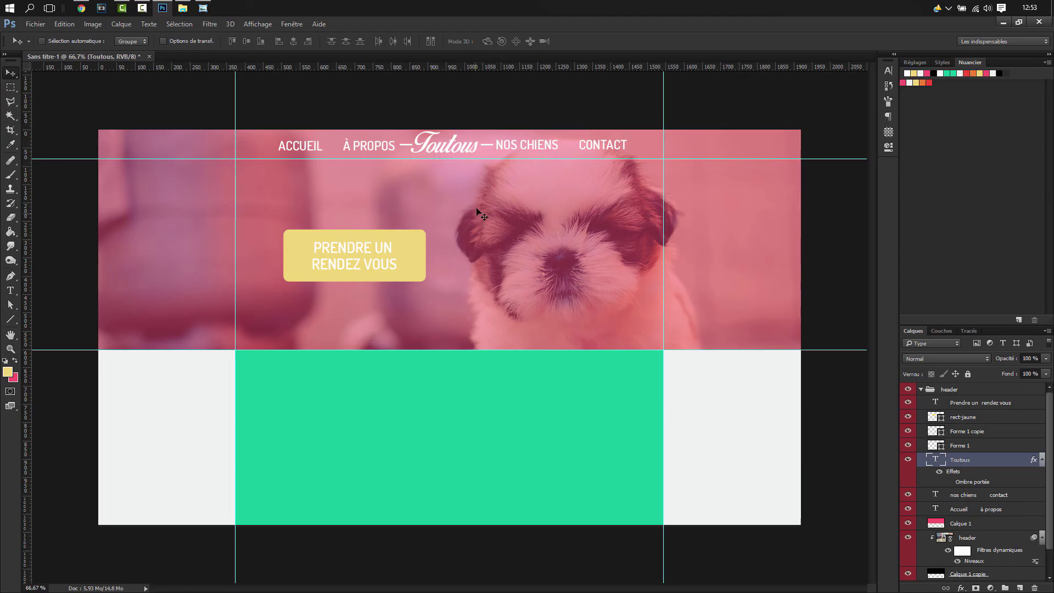
Hide the guide lines and review the clean header mockup.
{"action": "key", "text": "ctrl+h"}
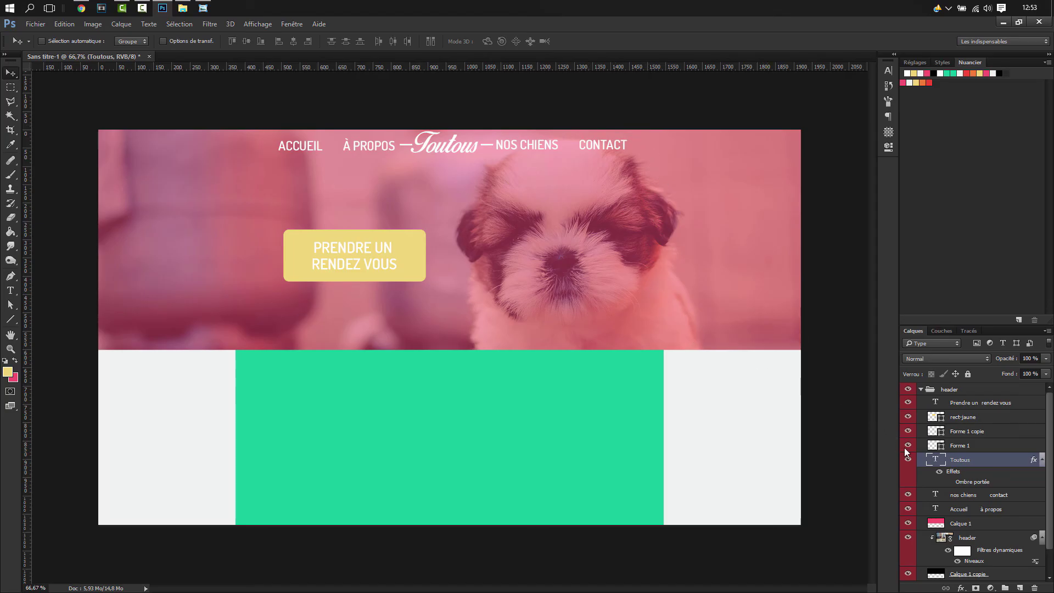
{"action": "scroll", "coordinate": [960, 504], "scroll_direction": "down", "scroll_amount": 1}
{"action": "scroll", "coordinate": [976, 506], "scroll_direction": "up", "scroll_amount": 1}
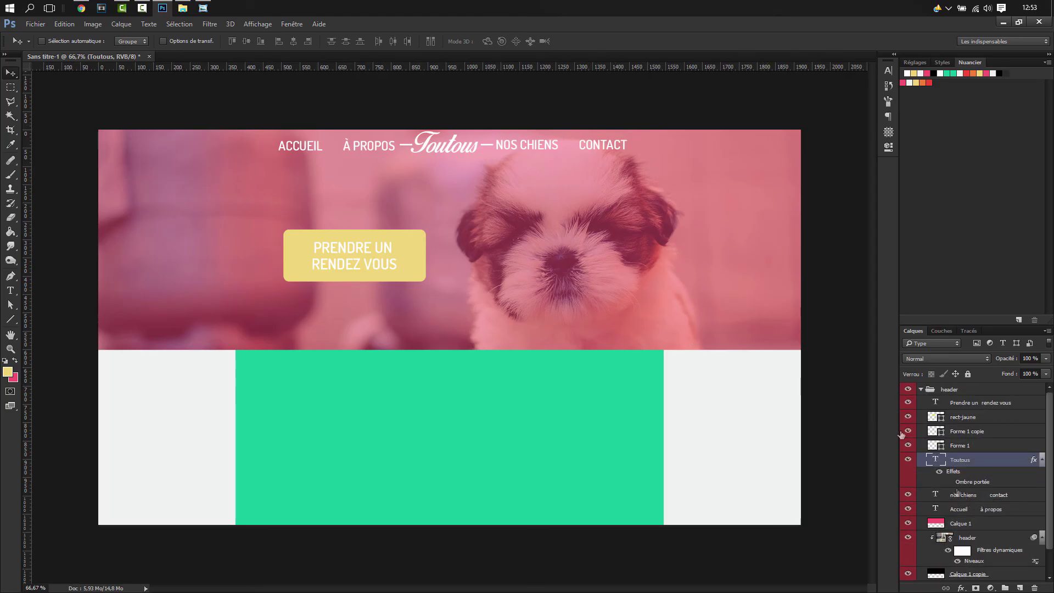